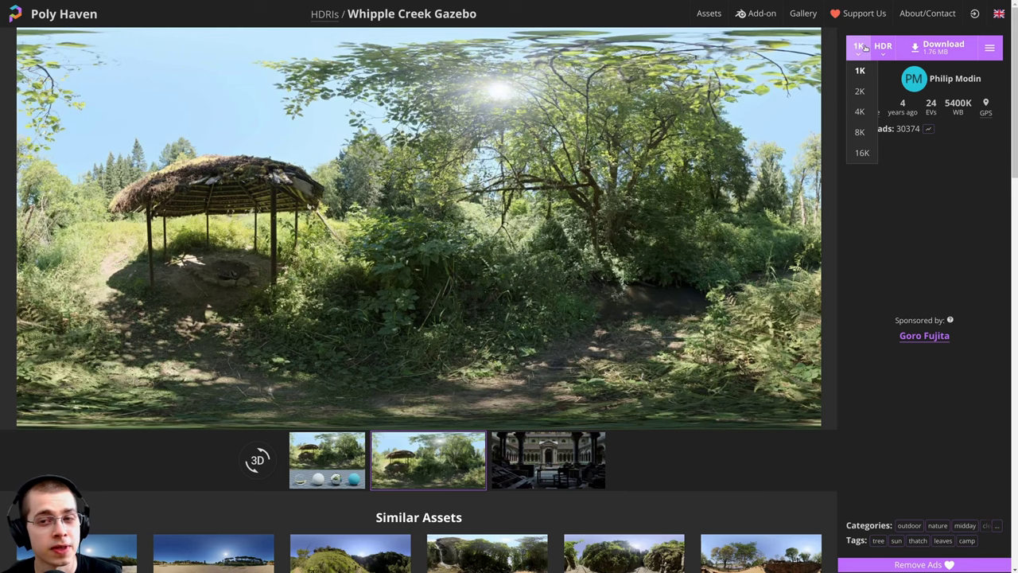
Examine the Procedural White Birch Tree Bark Material product page, including its contents, tutorial video and price field.
{"action": "mouse_move", "coordinate": [883, 52]}
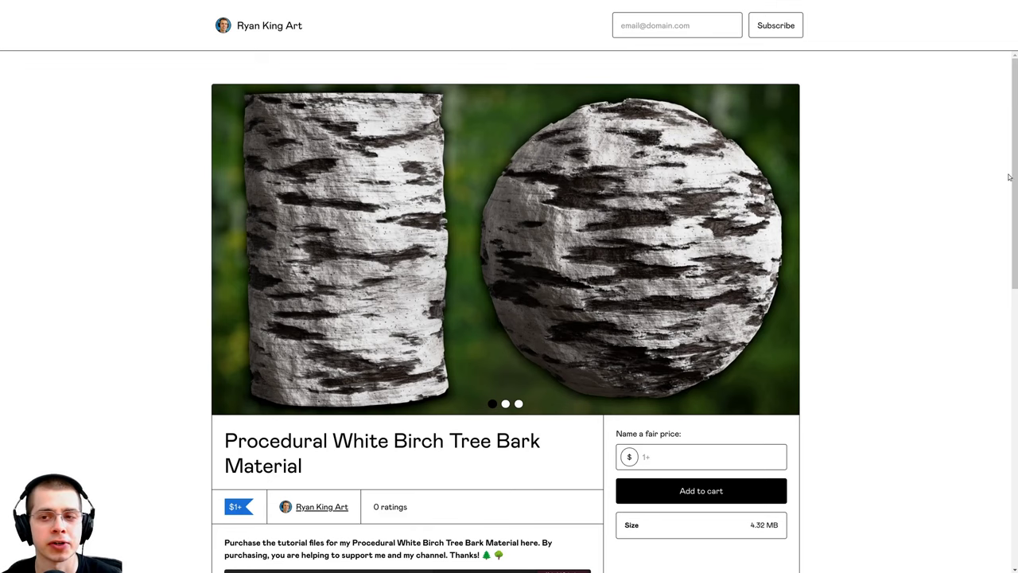
{"action": "left_click_drag", "start_coordinate": [1012, 176], "coordinate": [978, 469]}
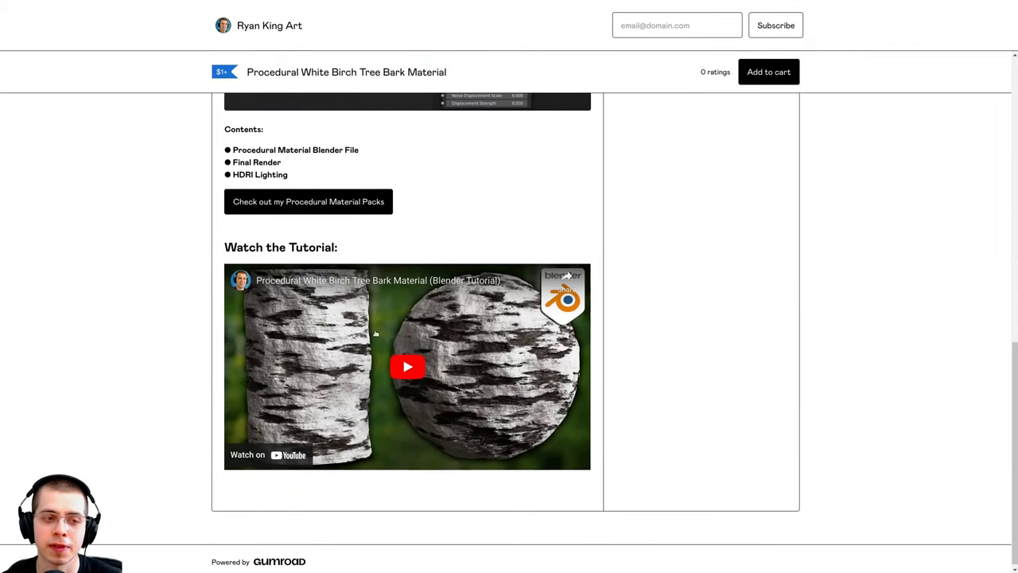
{"action": "left_click_drag", "start_coordinate": [1015, 382], "coordinate": [1014, 387]}
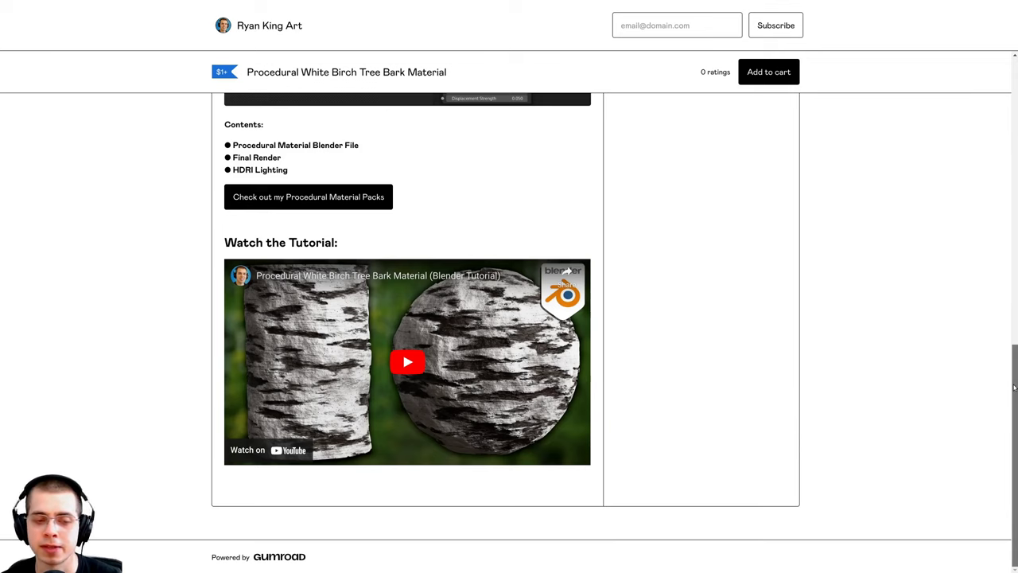
{"action": "left_click_drag", "start_coordinate": [1014, 350], "coordinate": [991, 295]}
{"action": "scroll", "coordinate": [991, 295], "scroll_direction": "up", "scroll_amount": 6}
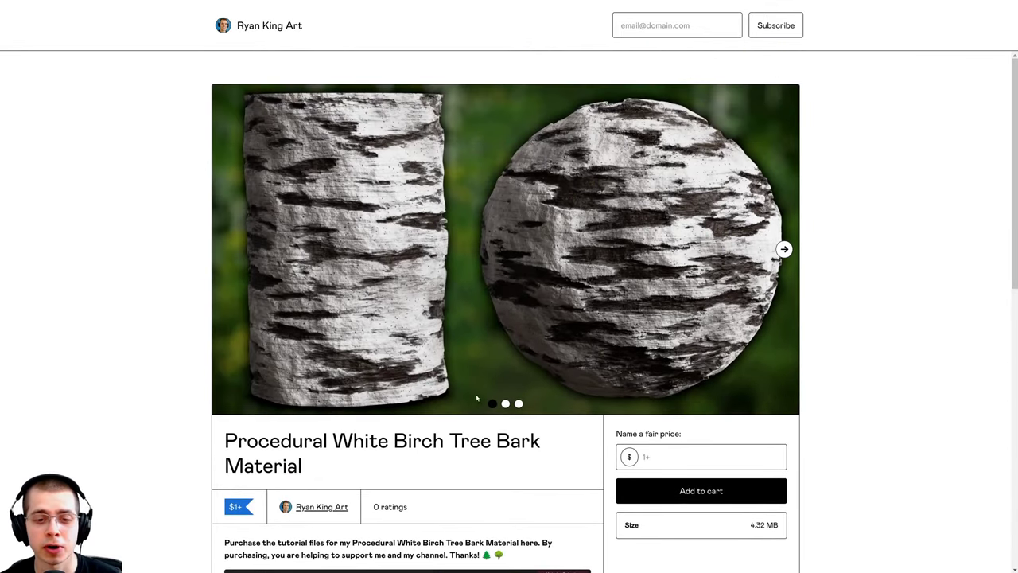
{"action": "left_click", "coordinate": [652, 456]}
{"action": "scroll", "coordinate": [753, 327], "scroll_direction": "down", "scroll_amount": 1}
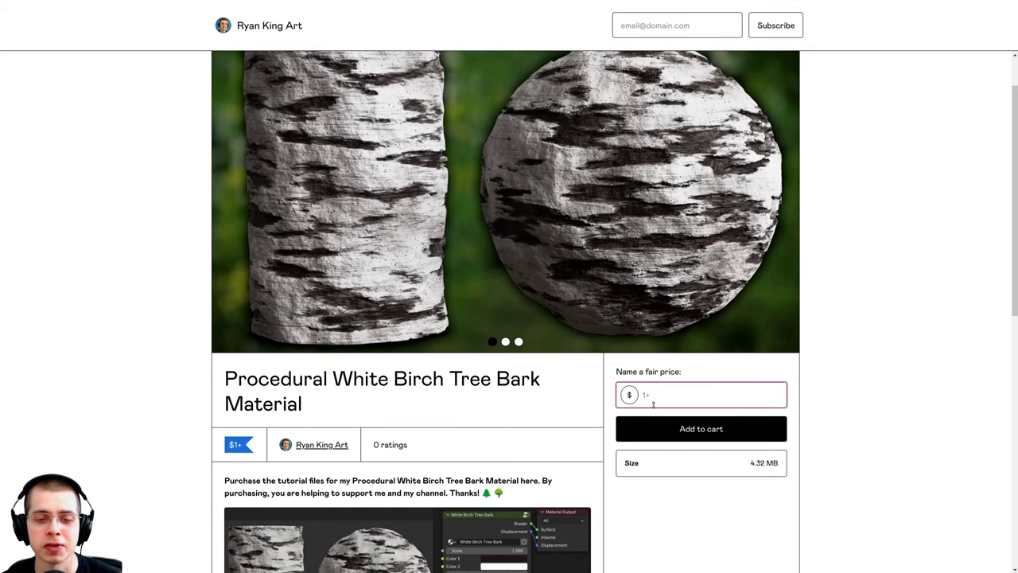
{"action": "scroll", "coordinate": [827, 355], "scroll_direction": "down", "scroll_amount": 4}
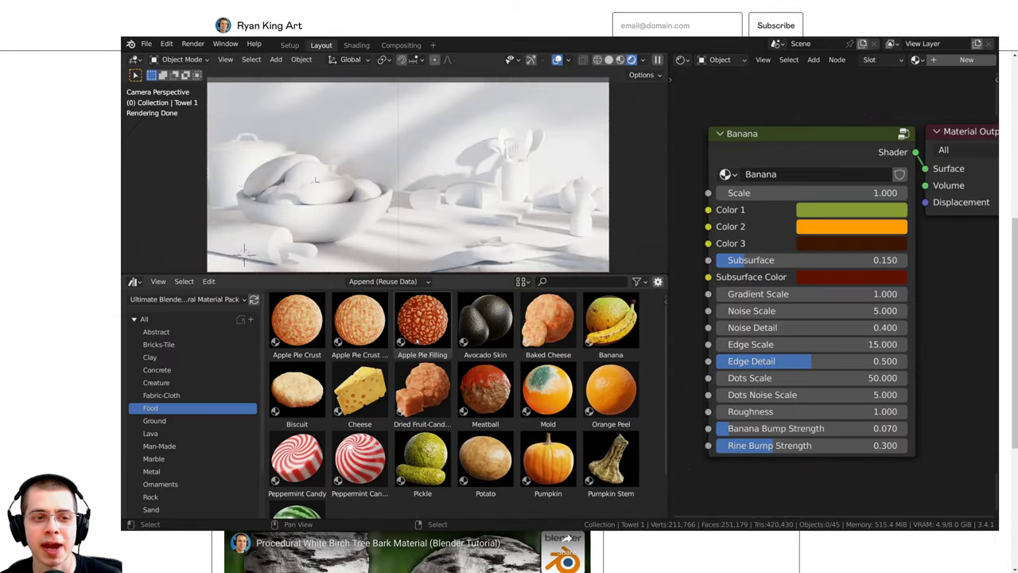
Apply the Banana, Orange Peel and Cheese materials from the Food asset catalog to objects in the kitchen scene.
{"action": "left_click_drag", "start_coordinate": [560, 296], "coordinate": [272, 168]}
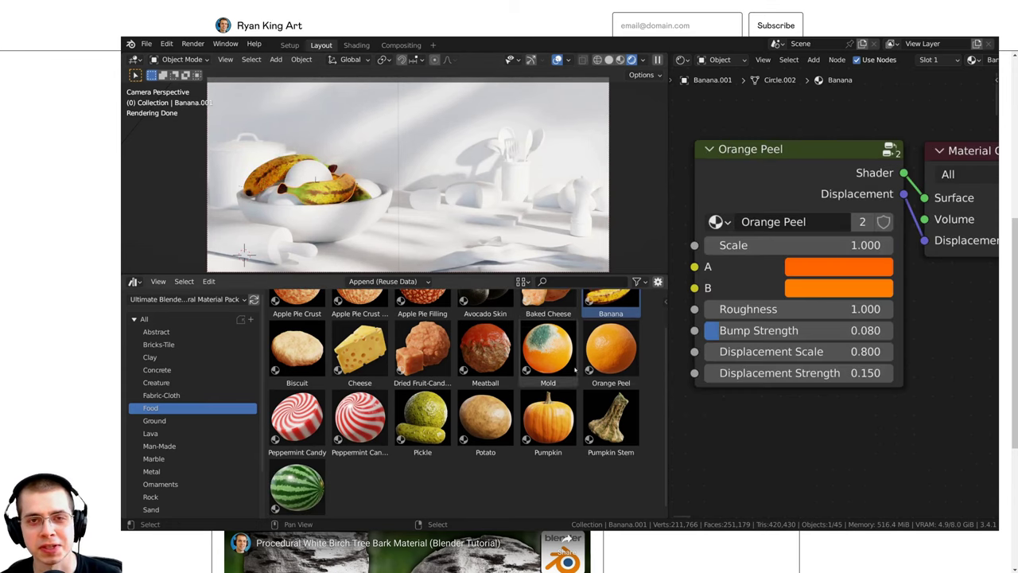
{"action": "left_click_drag", "start_coordinate": [606, 347], "coordinate": [303, 173]}
{"action": "left_click_drag", "start_coordinate": [360, 342], "coordinate": [434, 195]}
{"action": "scroll", "coordinate": [387, 318], "scroll_direction": "down", "scroll_amount": 1}
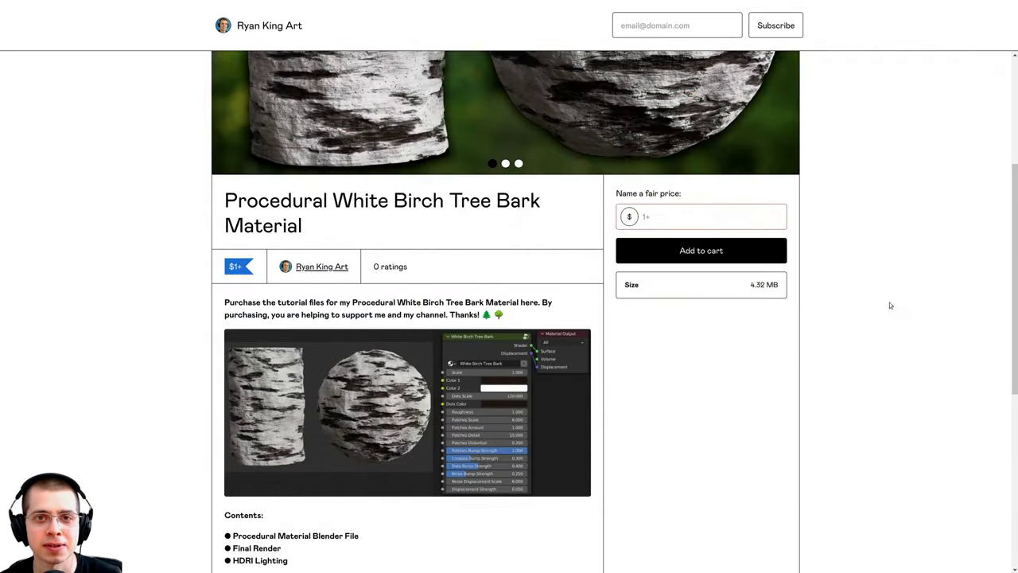
Delete the default cube, camera and light from the scene.
{"action": "key", "text": "a"}
{"action": "key", "text": "a"}
{"action": "key", "text": "a"}
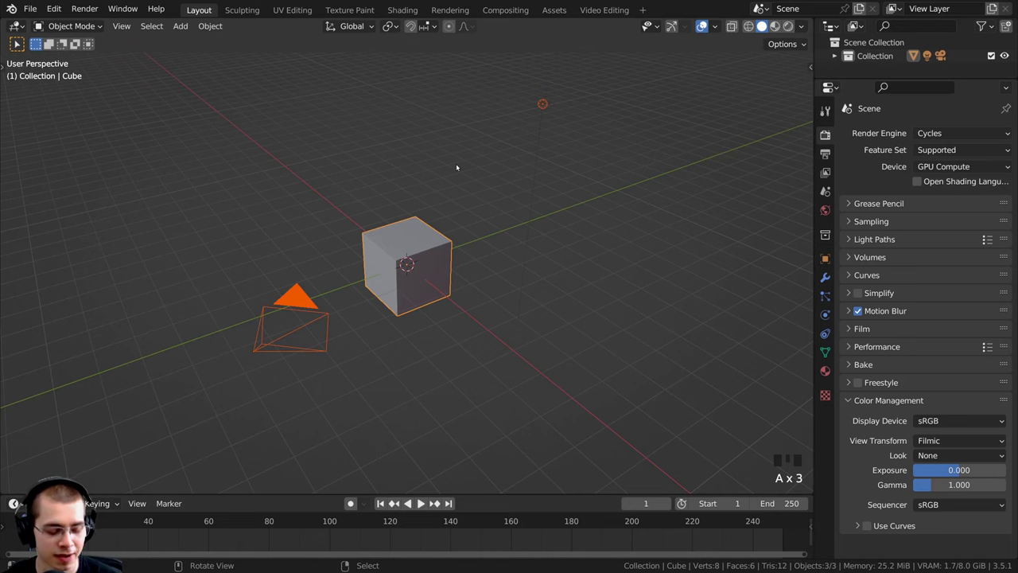
{"action": "key", "text": "x"}
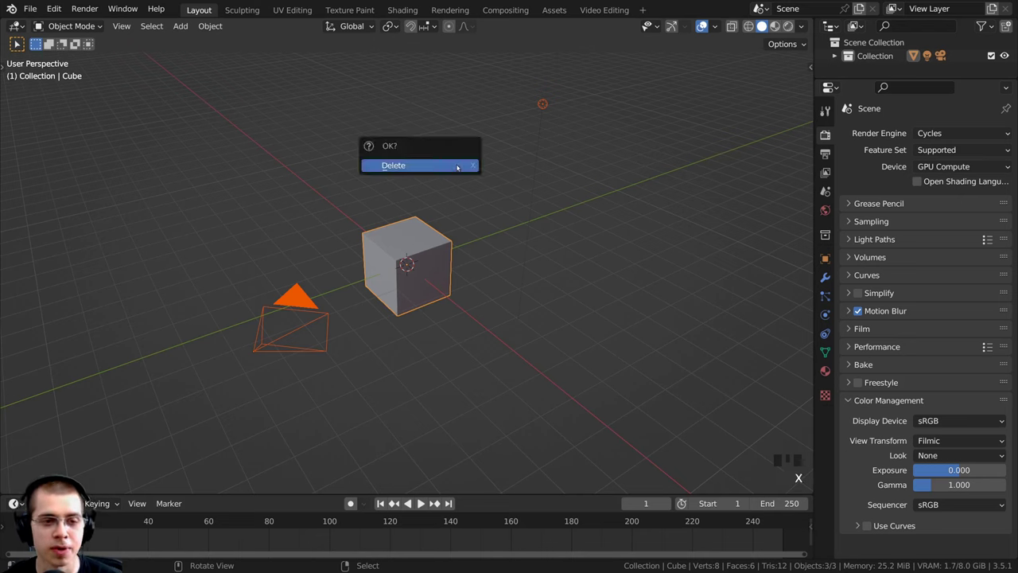
{"action": "left_click", "coordinate": [452, 165]}
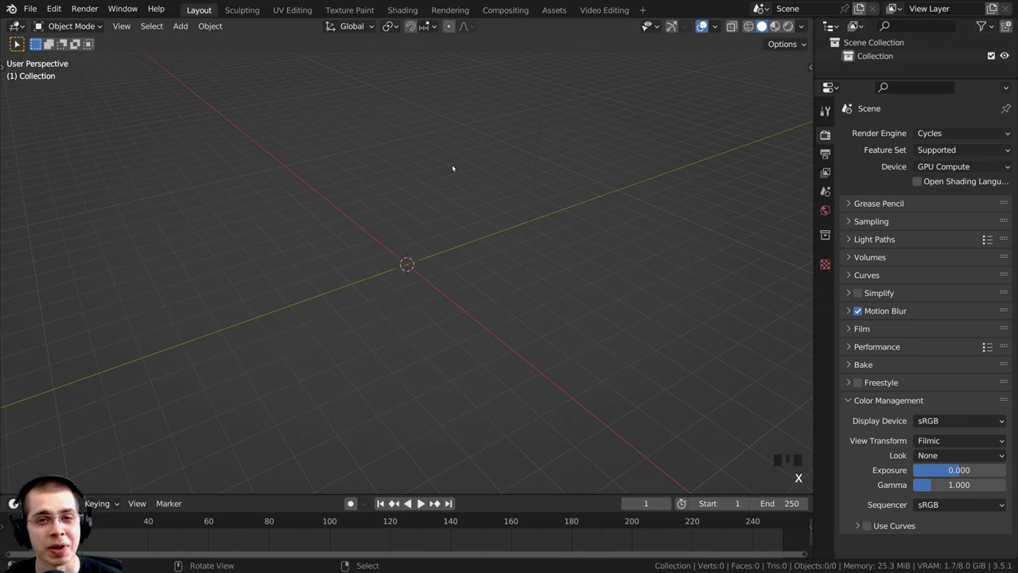
Add a cube mesh at the scene origin and scale it by 0.1.
{"action": "key", "text": "shift+a"}
{"action": "mouse_move", "coordinate": [452, 167]}
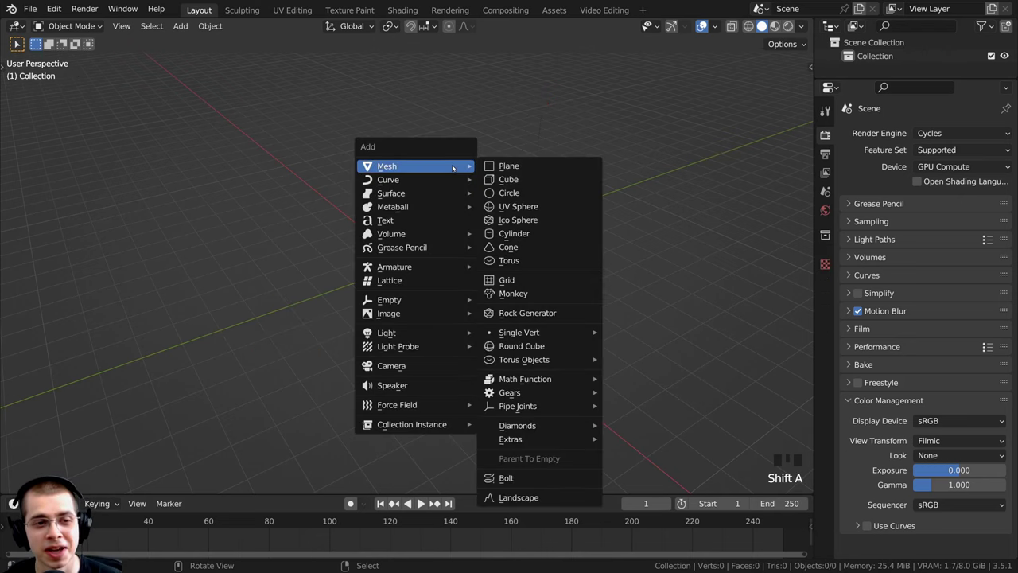
{"action": "left_click", "coordinate": [523, 178]}
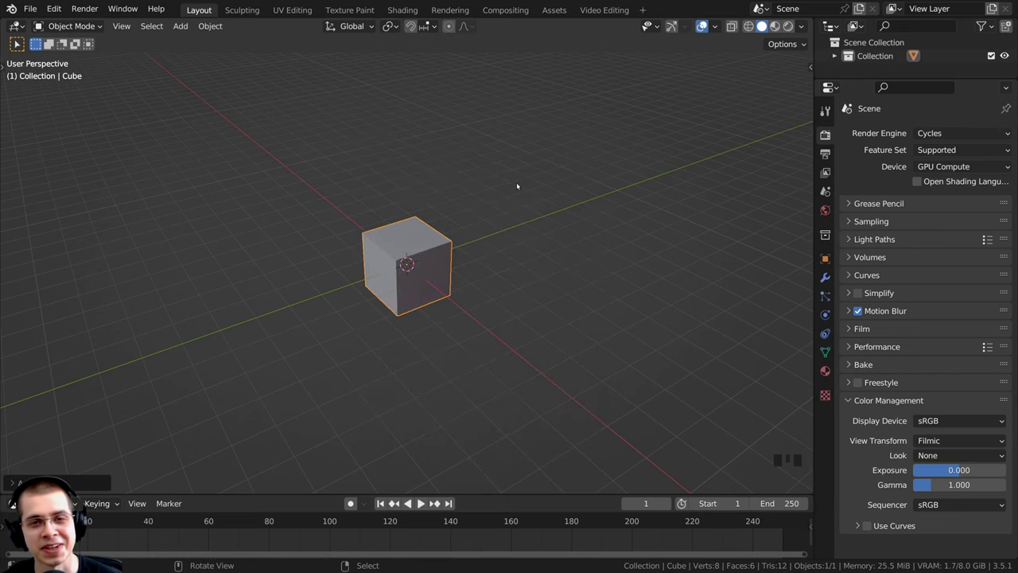
{"action": "middle_click_drag", "start_coordinate": [572, 204], "coordinate": [493, 267]}
{"action": "mouse_move", "coordinate": [495, 207]}
{"action": "middle_mouse_down"}
{"action": "mouse_move", "coordinate": [477, 175]}
{"action": "mouse_move", "coordinate": [493, 189]}
{"action": "middle_mouse_up"}
{"action": "middle_click_drag", "start_coordinate": [497, 279], "coordinate": [566, 277]}
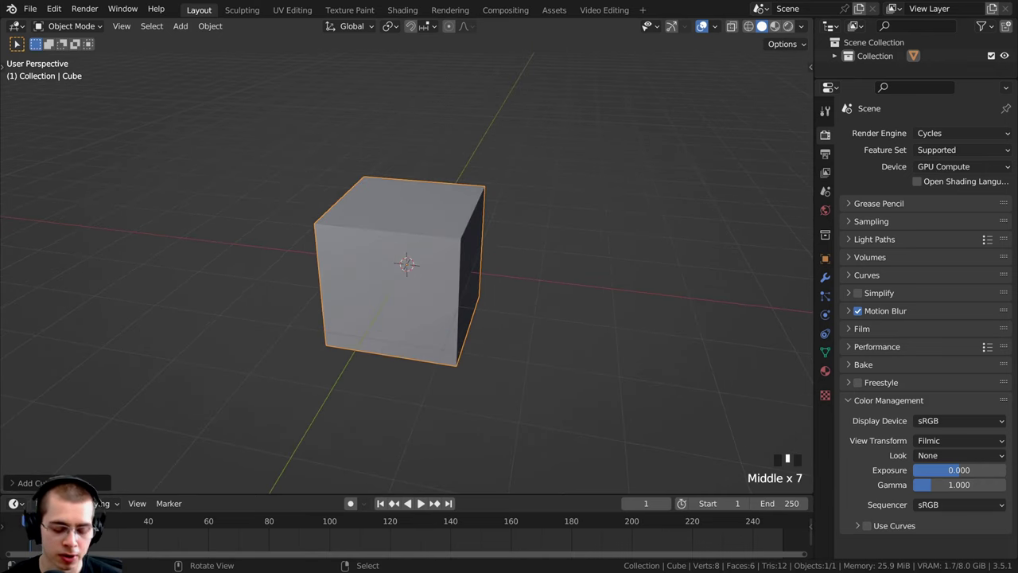
{"action": "type", "text": "s.1"}
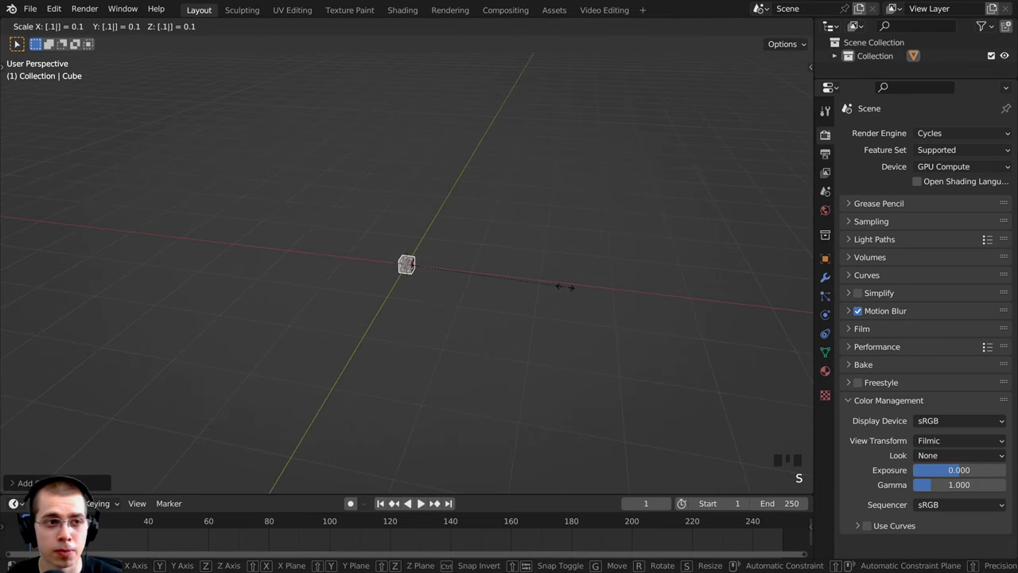
{"action": "left_click", "coordinate": [565, 287]}
Apply the scale of the small cube.
{"action": "scroll", "coordinate": [437, 180], "scroll_direction": "up", "scroll_amount": 3}
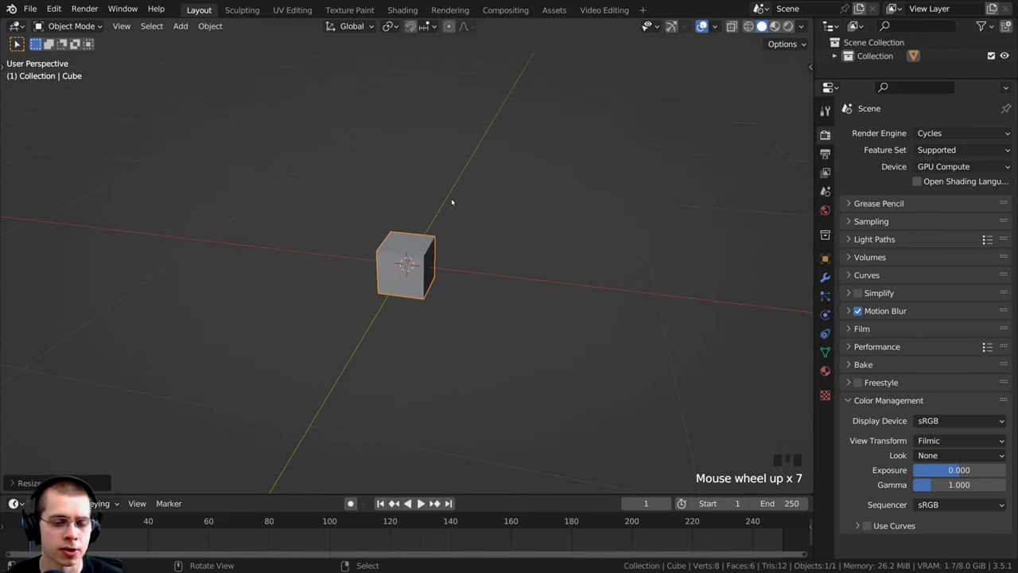
{"action": "key", "text": "ctrl+a"}
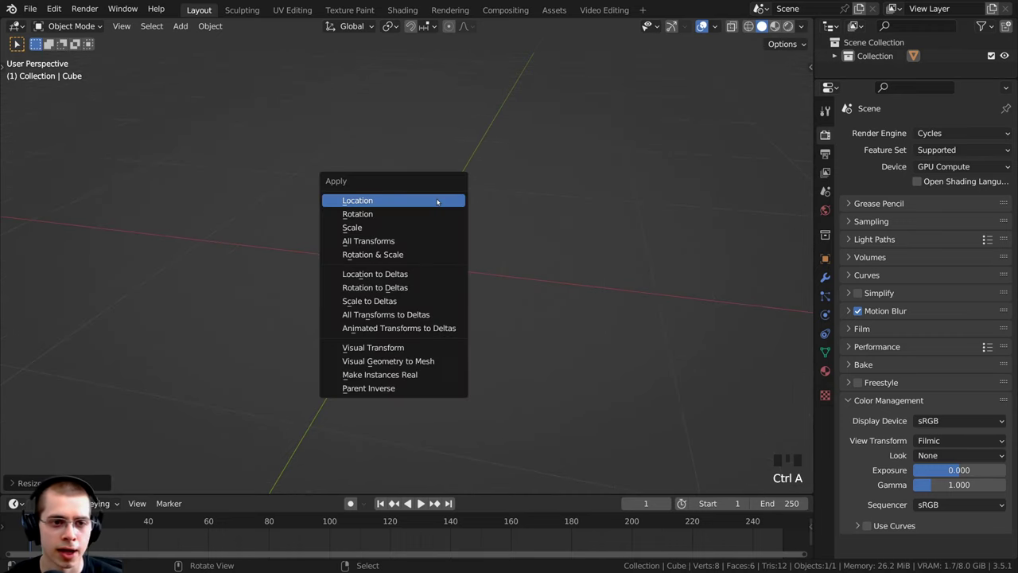
{"action": "left_click", "coordinate": [393, 227]}
Flatten the cube's mesh into a thin slab in Edit Mode by scaling it by 0.1 along Z.
{"action": "middle_click_drag", "start_coordinate": [393, 227], "coordinate": [492, 270]}
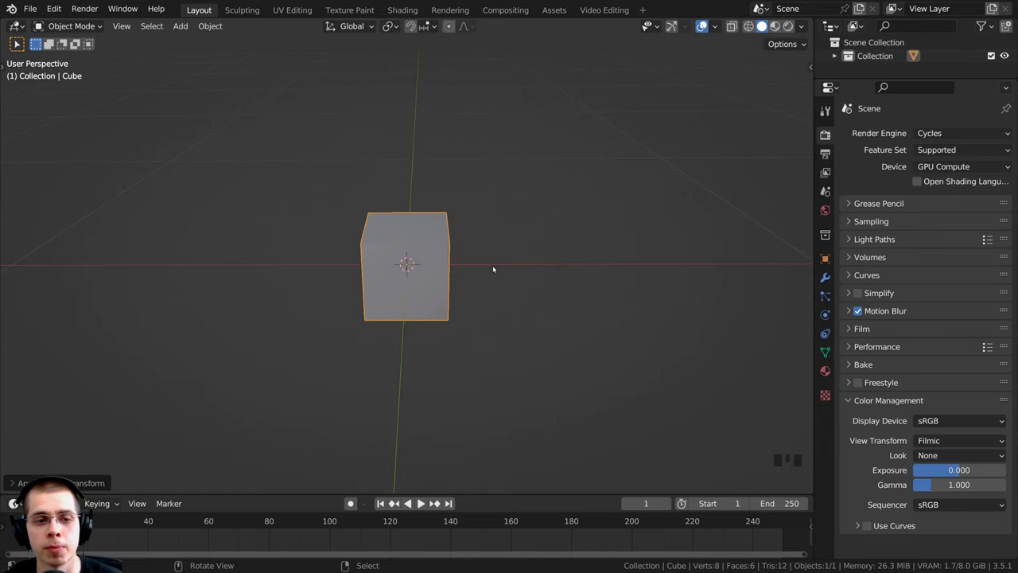
{"action": "key", "text": "Tab"}
{"action": "middle_click_drag", "start_coordinate": [528, 227], "coordinate": [597, 220]}
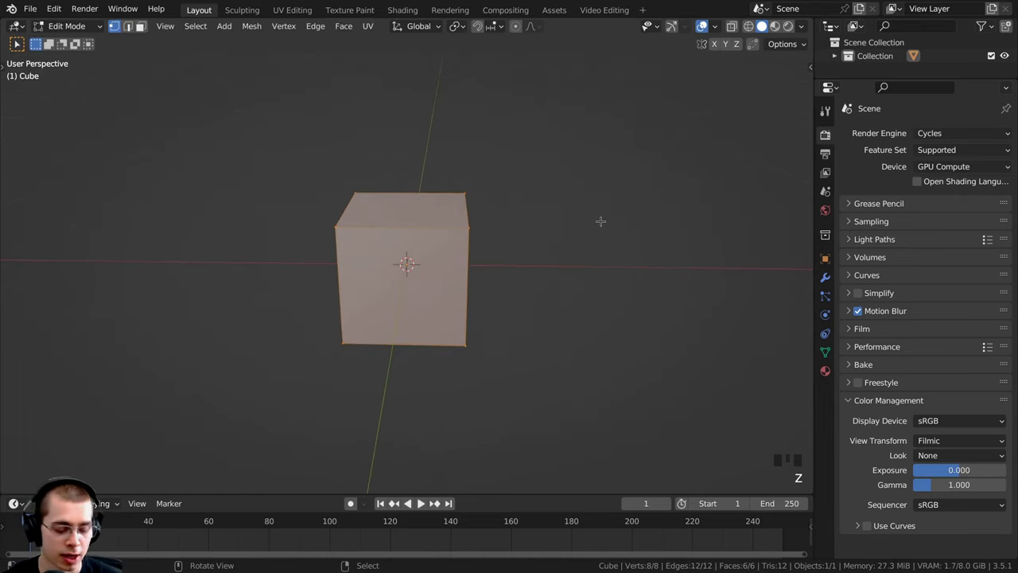
{"action": "key", "text": "s"}
{"action": "type", "text": "z"}
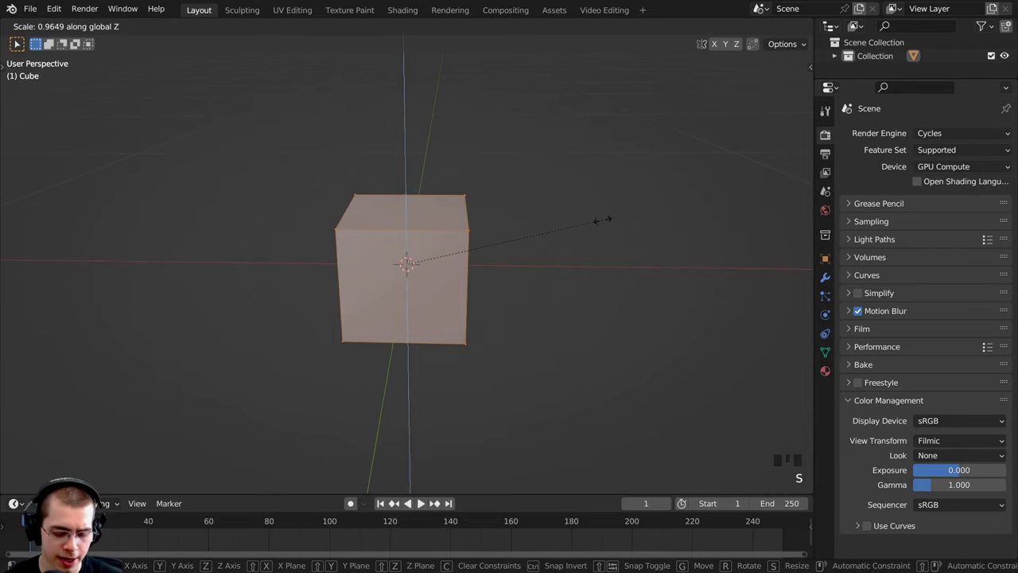
{"action": "type", "text": ".1"}
{"action": "key", "text": "Return"}
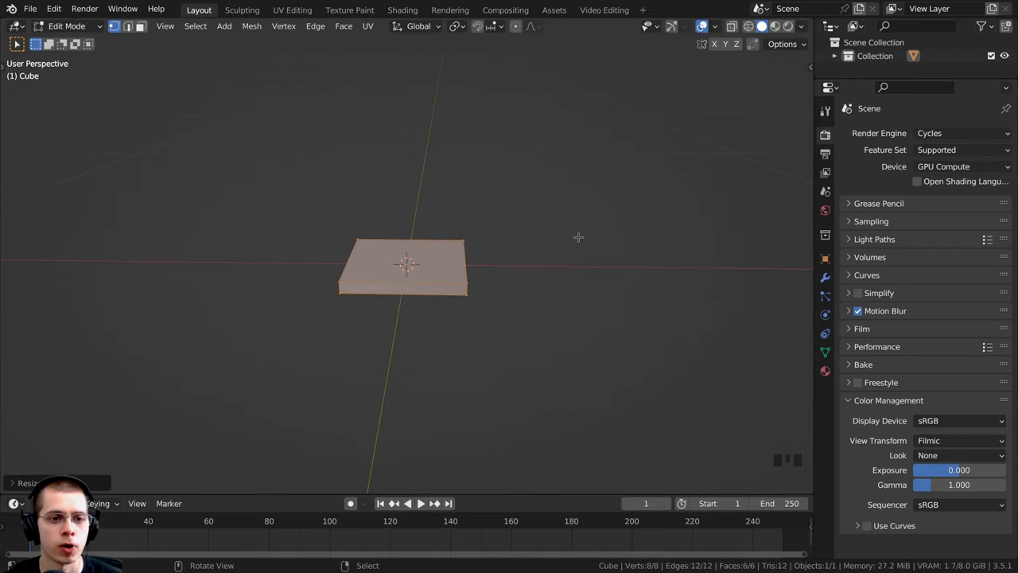
Duplicate the slab and place the copy directly beside the original along the X axis.
{"action": "scroll", "coordinate": [578, 237], "scroll_direction": "up", "scroll_amount": 2}
{"action": "key", "text": "shift+d"}
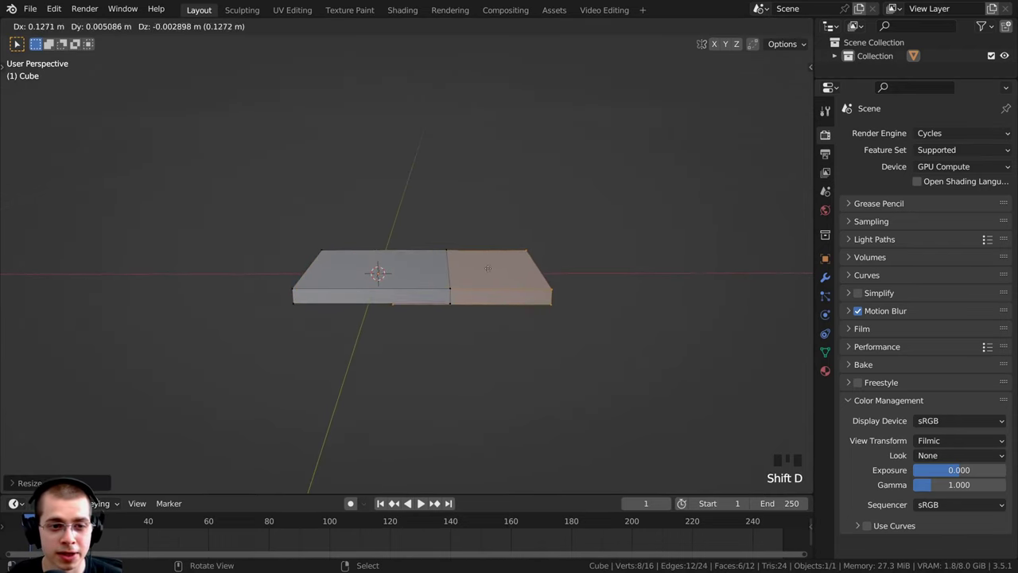
{"action": "key", "text": "x"}
{"action": "left_click", "coordinate": [519, 272]}
Select the geometry of both slabs and rotate it 45 degrees about the Y axis.
{"action": "middle_click_drag", "start_coordinate": [485, 273], "coordinate": [391, 284]}
{"action": "scroll", "coordinate": [430, 276], "scroll_direction": "up", "scroll_amount": 2}
{"action": "middle_click_drag", "start_coordinate": [391, 284], "coordinate": [419, 248], "text": "shift"}
{"action": "key", "text": "a"}
{"action": "key", "text": "a"}
{"action": "key", "text": "a"}
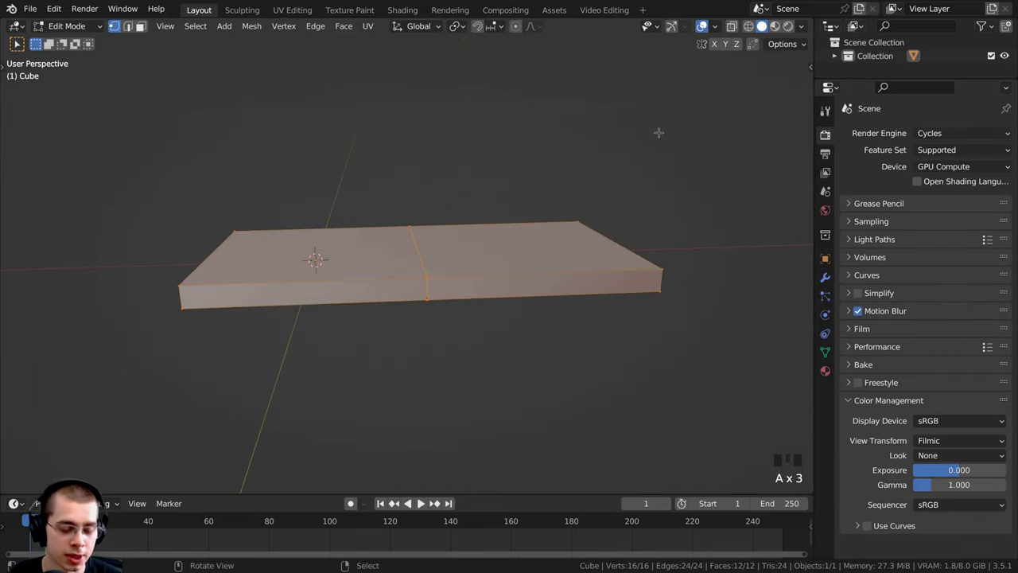
{"action": "key", "text": "r"}
{"action": "type", "text": "y"}
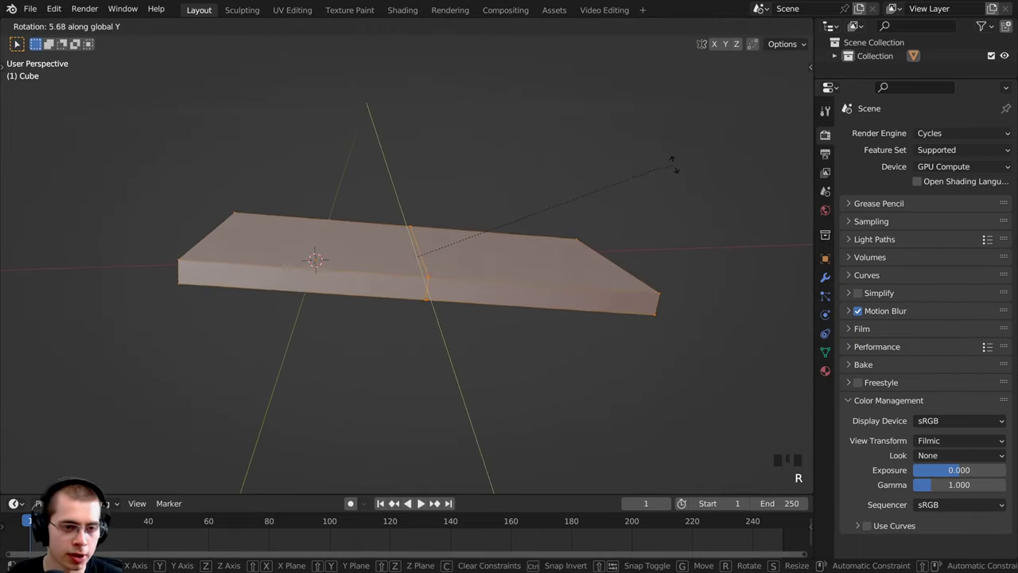
{"action": "type", "text": "45"}
{"action": "left_click", "coordinate": [675, 168]}
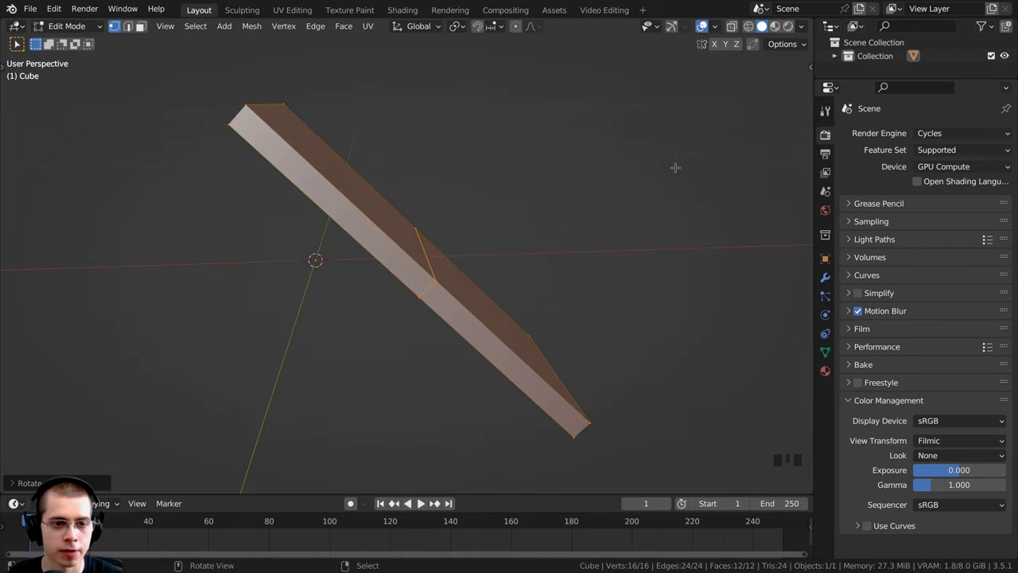
Add a Mirror modifier to the slanted slabs.
{"action": "middle_click_drag", "start_coordinate": [654, 173], "coordinate": [727, 212], "text": "shift"}
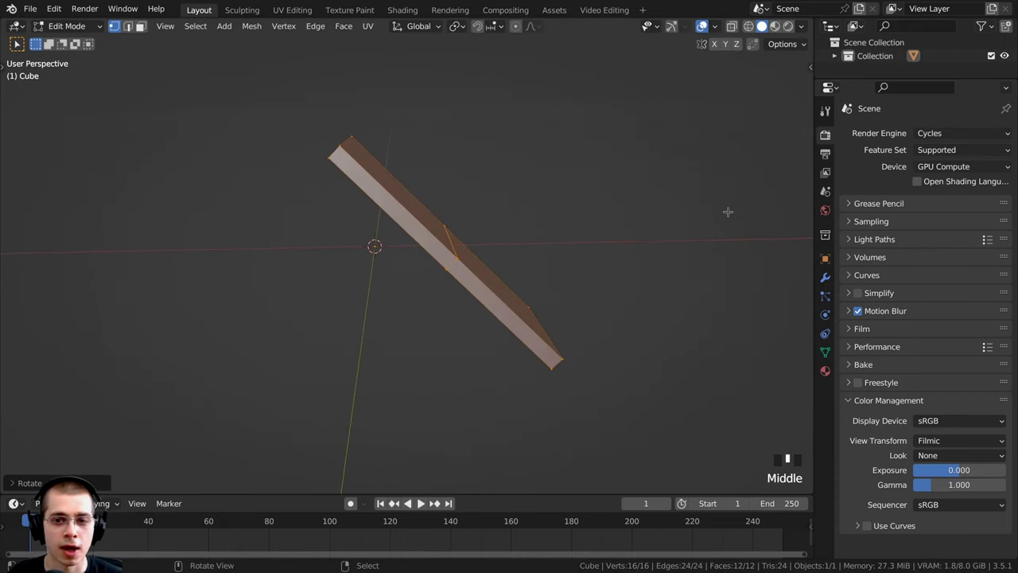
{"action": "left_click", "coordinate": [824, 276]}
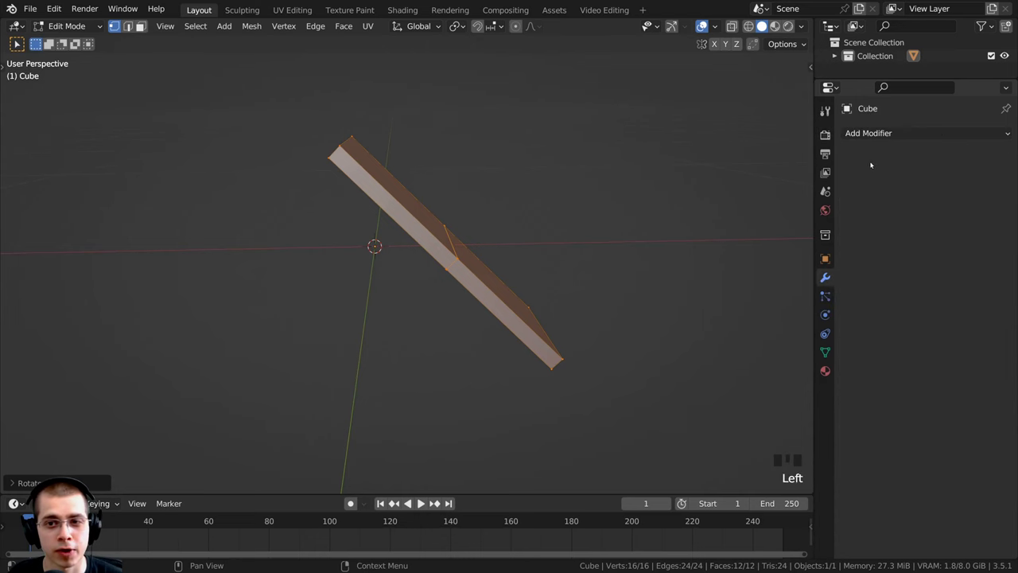
{"action": "left_click", "coordinate": [870, 133]}
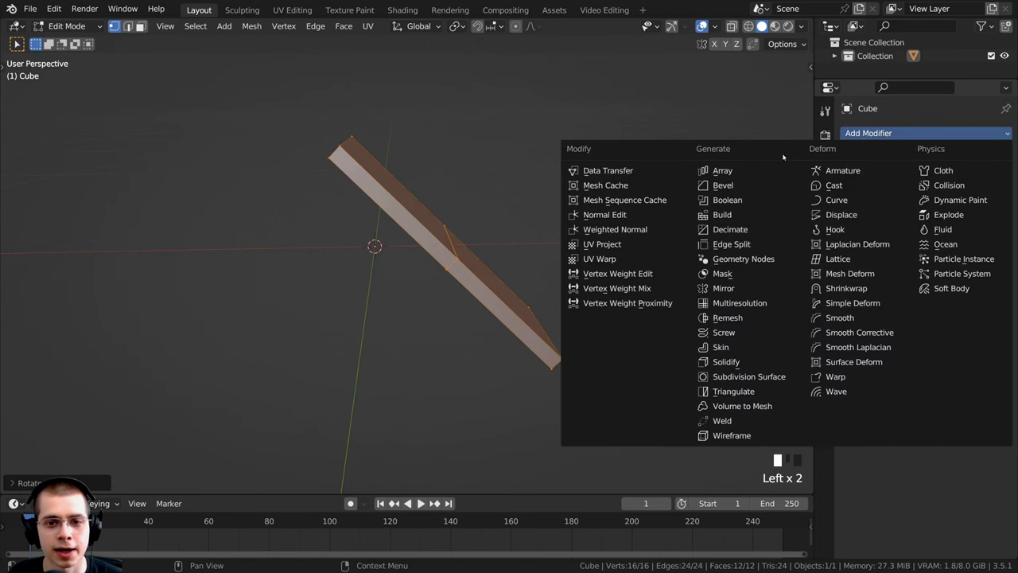
{"action": "left_click", "coordinate": [722, 288]}
Move the slanted slabs about 0.05 m along X so their upper end nearly meets the mirrored half.
{"action": "scroll", "coordinate": [488, 245], "scroll_direction": "down", "scroll_amount": 2}
{"action": "middle_click_drag", "start_coordinate": [488, 245], "coordinate": [472, 258]}
{"action": "key", "text": "g"}
{"action": "key", "text": "x"}
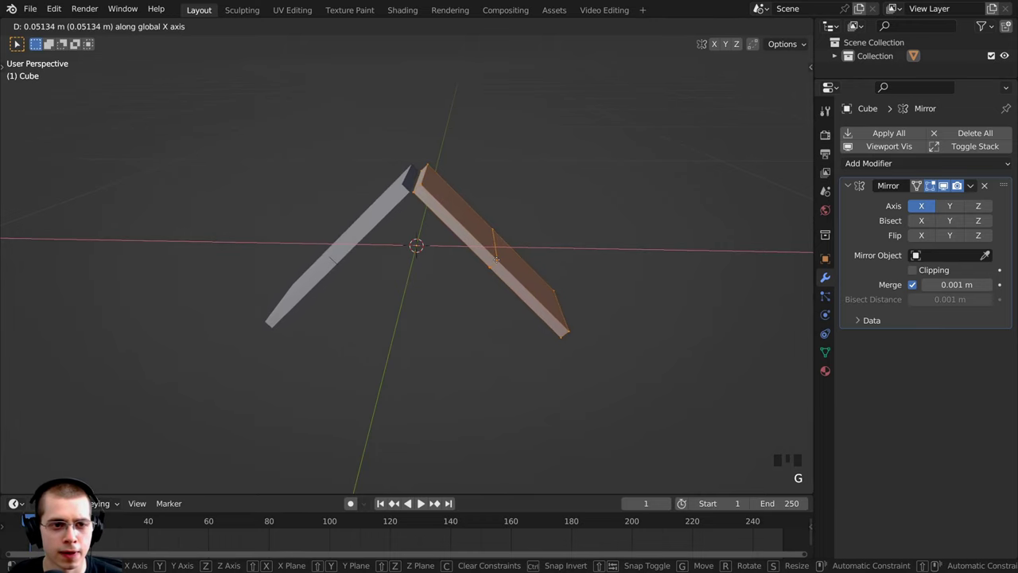
{"action": "left_click", "coordinate": [496, 260]}
Raise the roof-shaped slabs along Z so they sit above the origin, and return to Object Mode.
{"action": "middle_click_drag", "start_coordinate": [495, 243], "coordinate": [495, 232]}
{"action": "middle_click_drag", "start_coordinate": [496, 232], "coordinate": [496, 239], "text": "shift"}
{"action": "middle_click_drag", "start_coordinate": [496, 239], "coordinate": [498, 241]}
{"action": "key", "text": "g"}
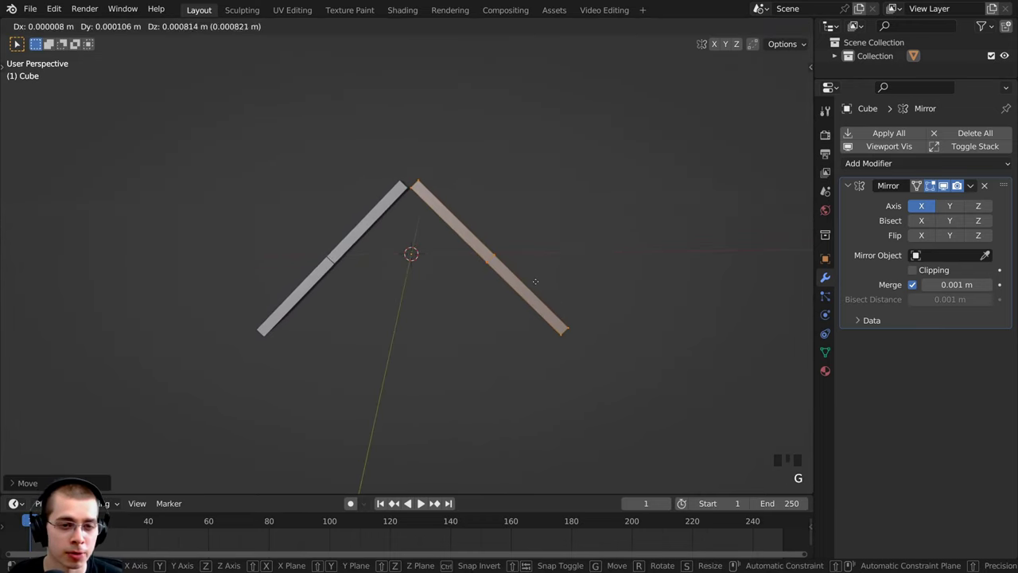
{"action": "key", "text": "z"}
{"action": "left_click", "coordinate": [538, 213]}
{"action": "middle_click_drag", "start_coordinate": [538, 213], "coordinate": [495, 307]}
{"action": "key", "text": "g"}
{"action": "key", "text": "z"}
{"action": "left_click", "coordinate": [593, 203]}
{"action": "scroll", "coordinate": [493, 307], "scroll_direction": "up", "scroll_amount": 2}
{"action": "key", "text": "Tab"}
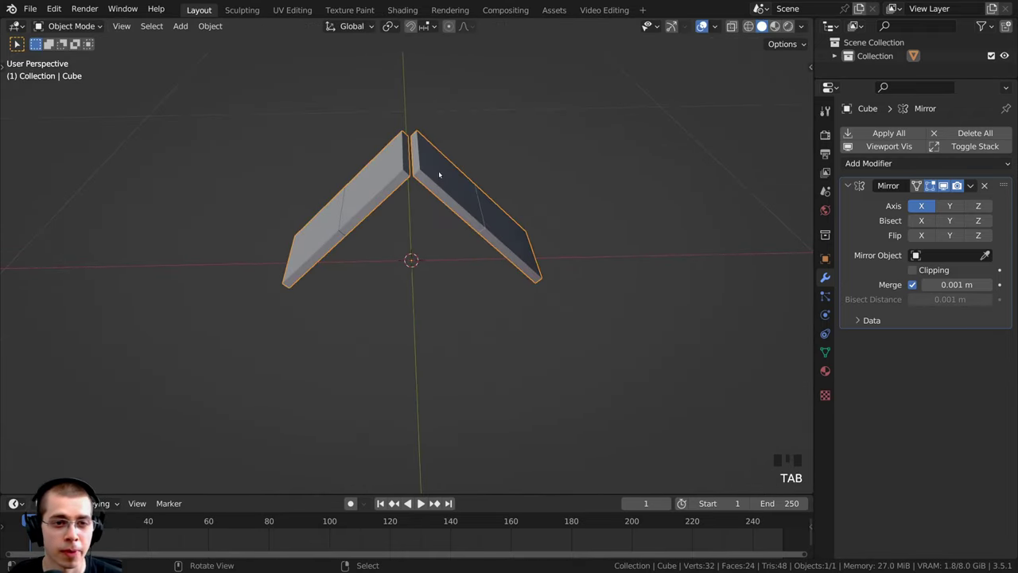
Add a second cube at the origin beneath the roof slabs and scale it by 0.1.
{"action": "middle_click_drag", "start_coordinate": [439, 174], "coordinate": [425, 199], "text": "shift"}
{"action": "key", "text": "shift+a"}
{"action": "mouse_move", "coordinate": [406, 171]}
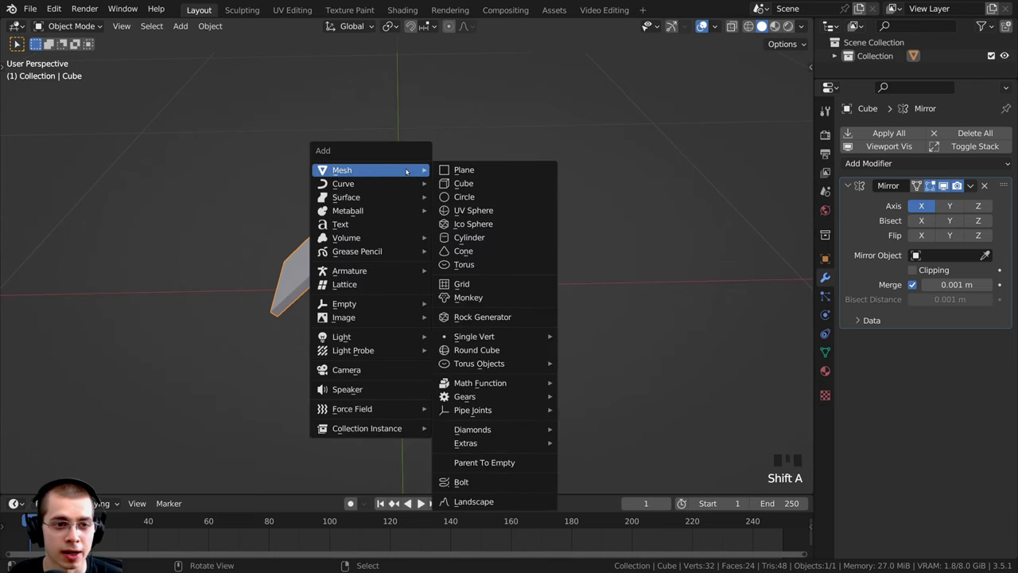
{"action": "left_click", "coordinate": [460, 184]}
{"action": "scroll", "coordinate": [611, 259], "scroll_direction": "down", "scroll_amount": 6}
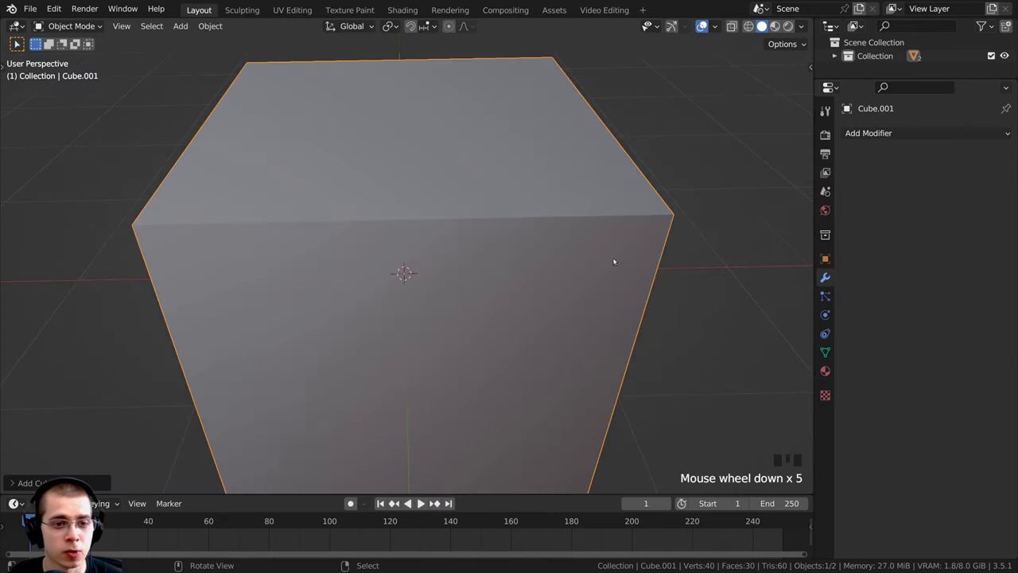
{"action": "type", "text": "s.1"}
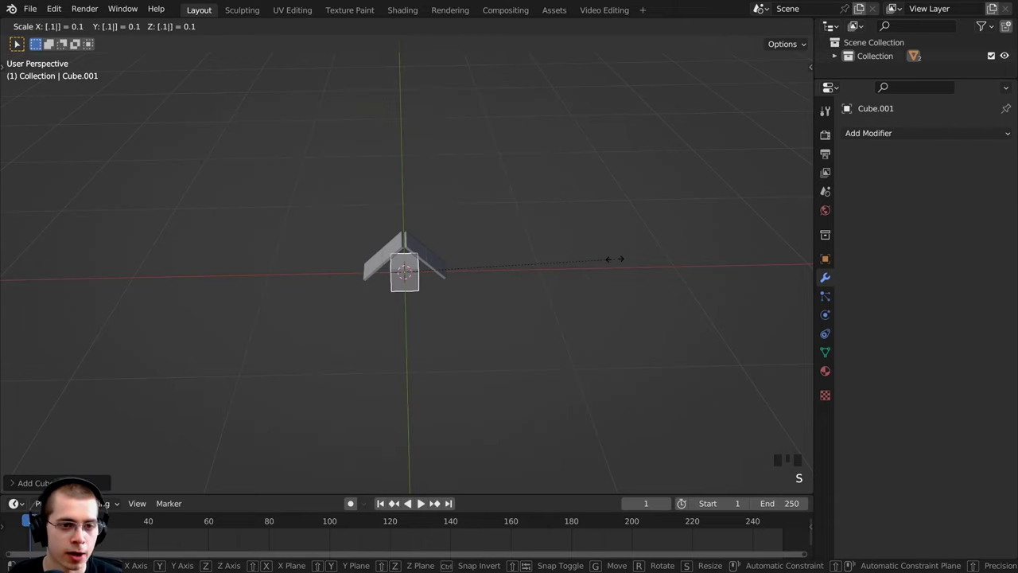
{"action": "key", "text": "Return"}
Rotate the cube beneath the roof 45 degrees about the Y axis.
{"action": "scroll", "coordinate": [448, 275], "scroll_direction": "up", "scroll_amount": 5}
{"action": "middle_click_drag", "start_coordinate": [485, 208], "coordinate": [479, 204]}
{"action": "key", "text": "r"}
{"action": "key", "text": "x"}
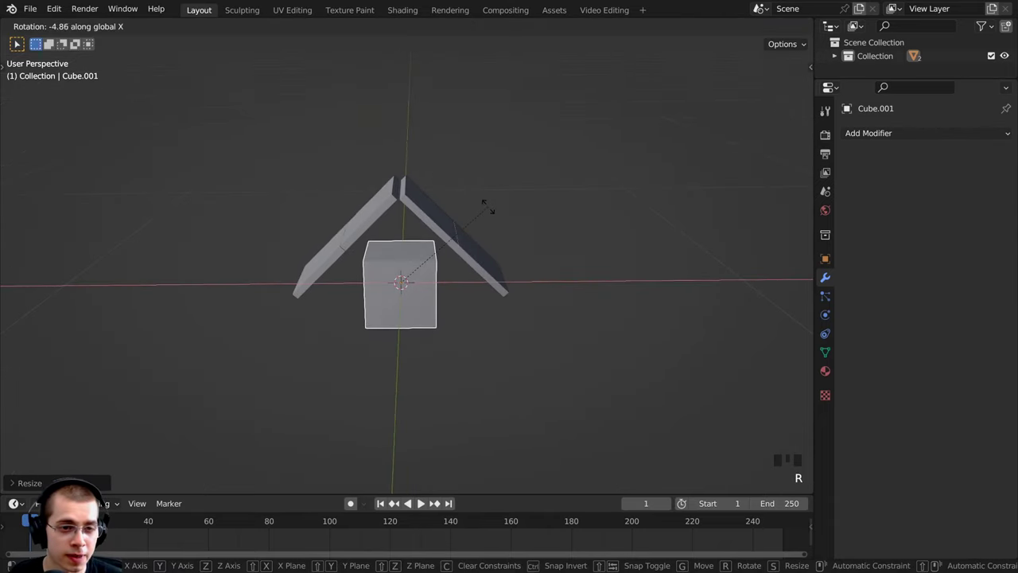
{"action": "type", "text": "y"}
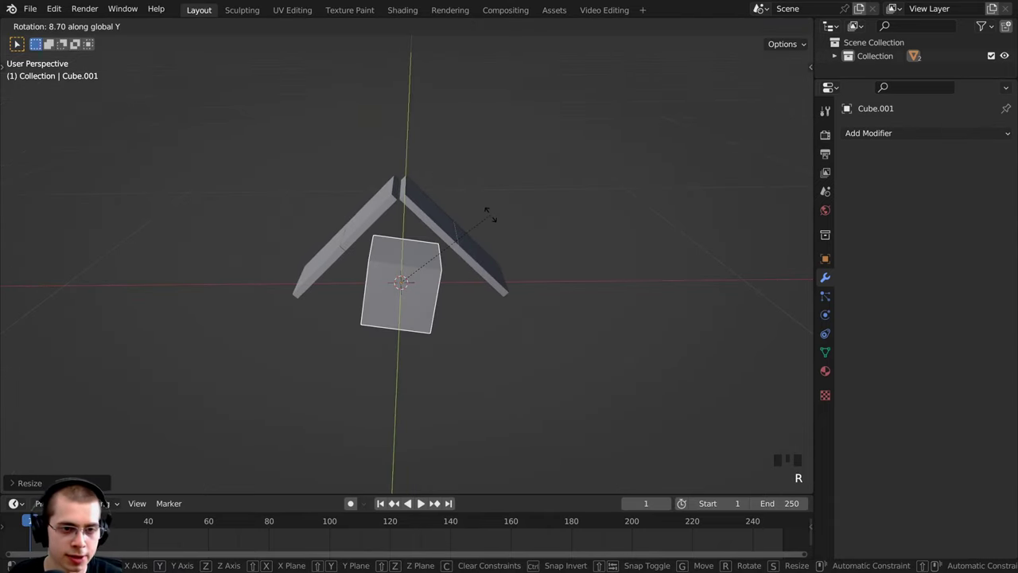
{"action": "type", "text": "45"}
{"action": "key", "text": "Return"}
Select the roof and scale it down uniformly in front view until it fits closely over the rotated cube's upper sides.
{"action": "middle_click_drag", "start_coordinate": [491, 217], "coordinate": [477, 233]}
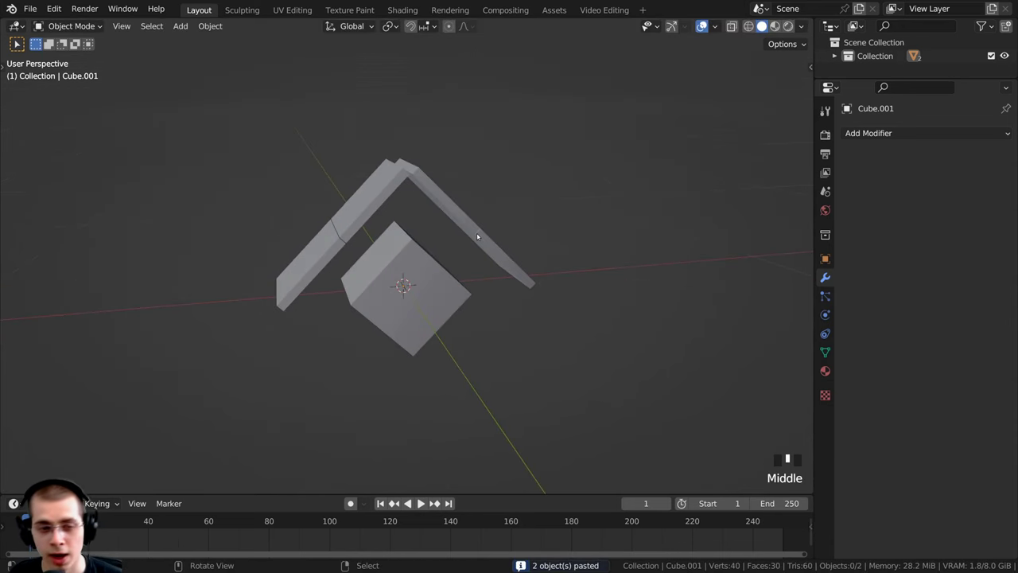
{"action": "key", "text": "KP_1"}
{"action": "scroll", "coordinate": [479, 223], "scroll_direction": "up", "scroll_amount": 2}
{"action": "right_click", "coordinate": [484, 197]}
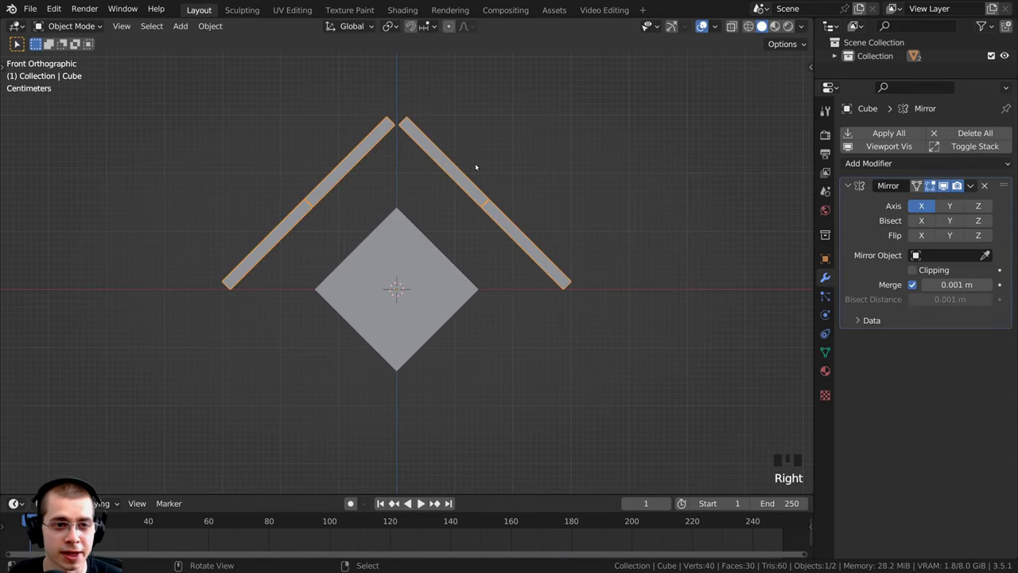
{"action": "key", "text": "s"}
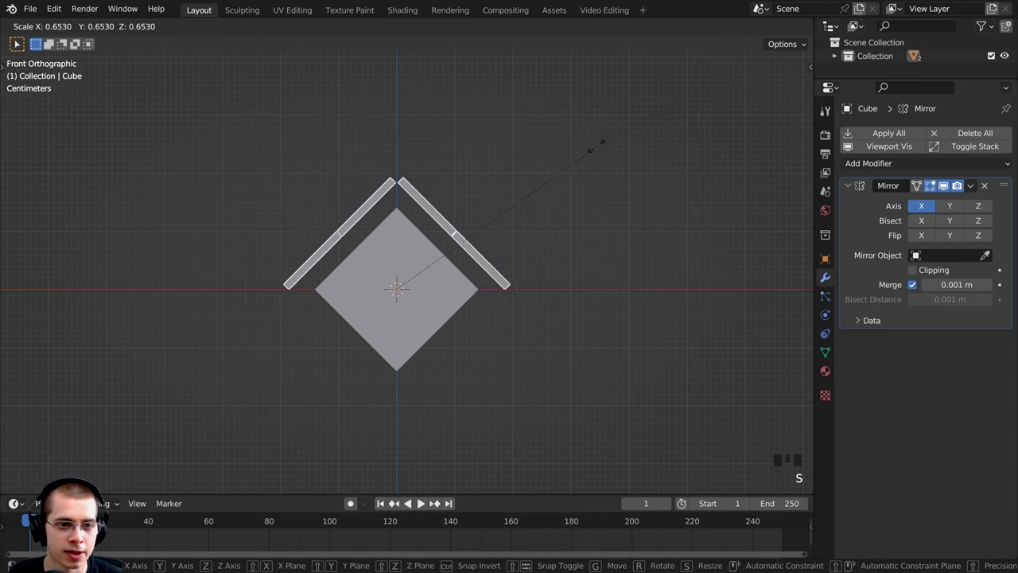
{"action": "left_click", "coordinate": [578, 151]}
{"action": "scroll", "coordinate": [573, 147], "scroll_direction": "up", "scroll_amount": 2}
{"action": "key", "text": "s"}
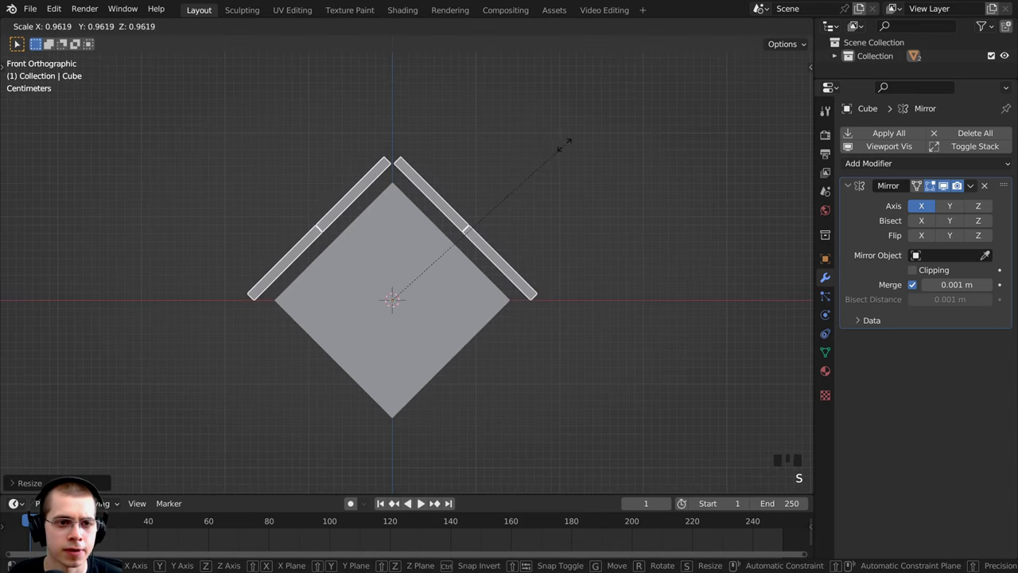
{"action": "left_click", "coordinate": [559, 145]}
Lower the roof about 0.007 m along Z towards the cube and fine-tune its uniform scale.
{"action": "scroll", "coordinate": [538, 133], "scroll_direction": "up", "scroll_amount": 1}
{"action": "key", "text": "g"}
{"action": "key", "text": "z"}
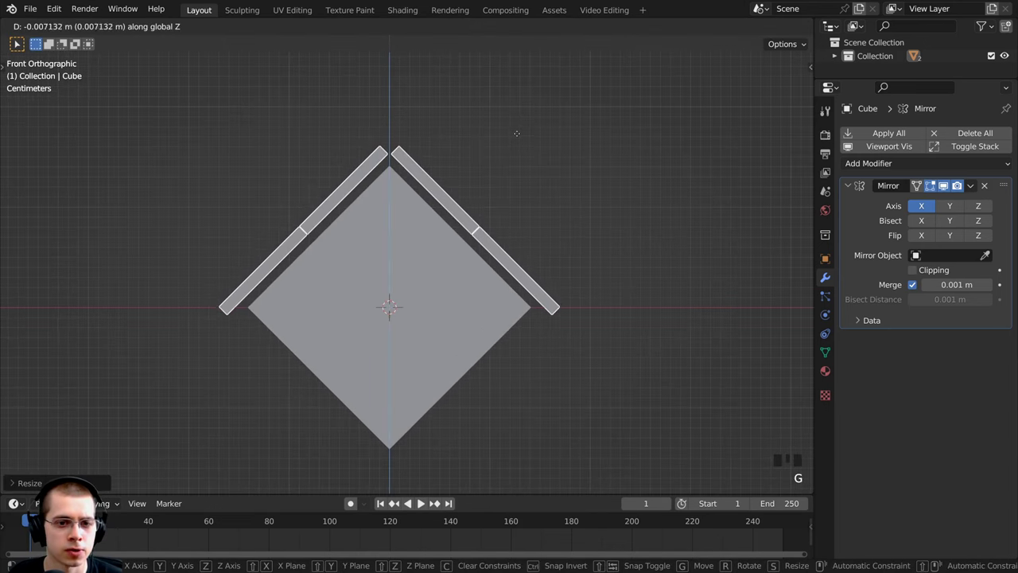
{"action": "left_click", "coordinate": [518, 136]}
{"action": "key", "text": "s"}
{"action": "left_click", "coordinate": [512, 136]}
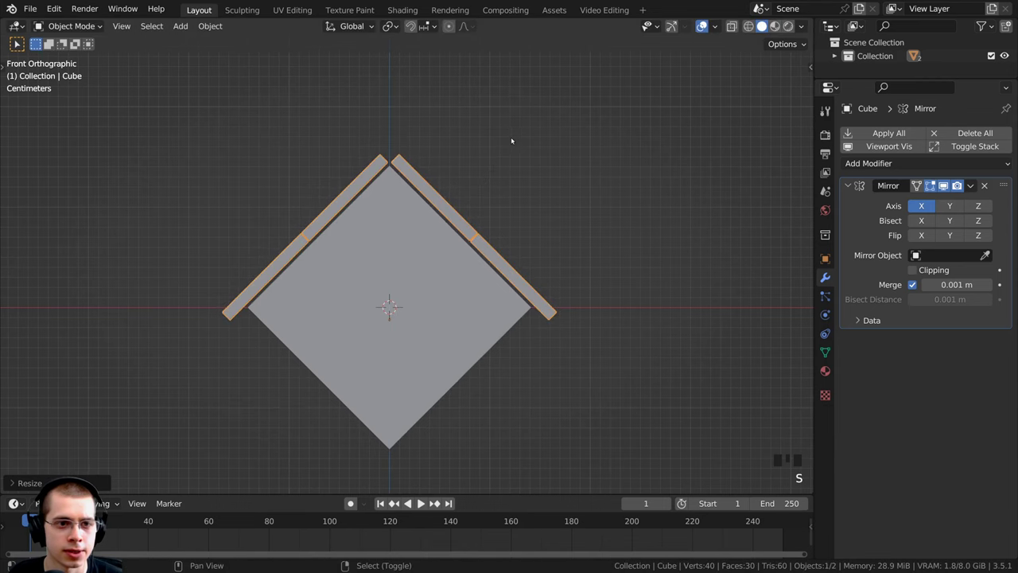
In Edit Mode, move the roof slab mesh so its inner ridge corner sits just beside the mirror centre line above the cube.
{"action": "scroll", "coordinate": [498, 222], "scroll_direction": "up", "scroll_amount": 3}
{"action": "key", "text": "Tab"}
{"action": "scroll", "coordinate": [429, 193], "scroll_direction": "up", "scroll_amount": 3}
{"action": "key", "text": "g"}
{"action": "left_click", "coordinate": [544, 208]}
{"action": "middle_click_drag", "start_coordinate": [552, 234], "coordinate": [604, 299], "text": "shift"}
{"action": "scroll", "coordinate": [530, 236], "scroll_direction": "up", "scroll_amount": 9}
{"action": "key", "text": "g"}
{"action": "left_click", "coordinate": [407, 219]}
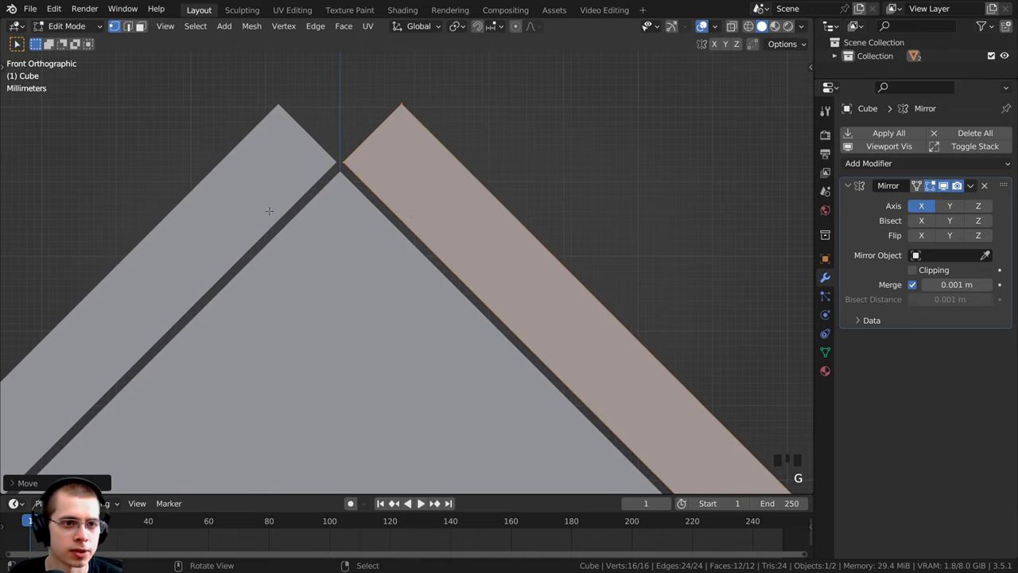
{"action": "key", "text": "g"}
{"action": "left_click", "coordinate": [383, 112]}
Disable Merge in the Mirror modifier and move the roof slabs down and inward so both halves meet at the cube's top corner.
{"action": "scroll", "coordinate": [376, 121], "scroll_direction": "up", "scroll_amount": 3}
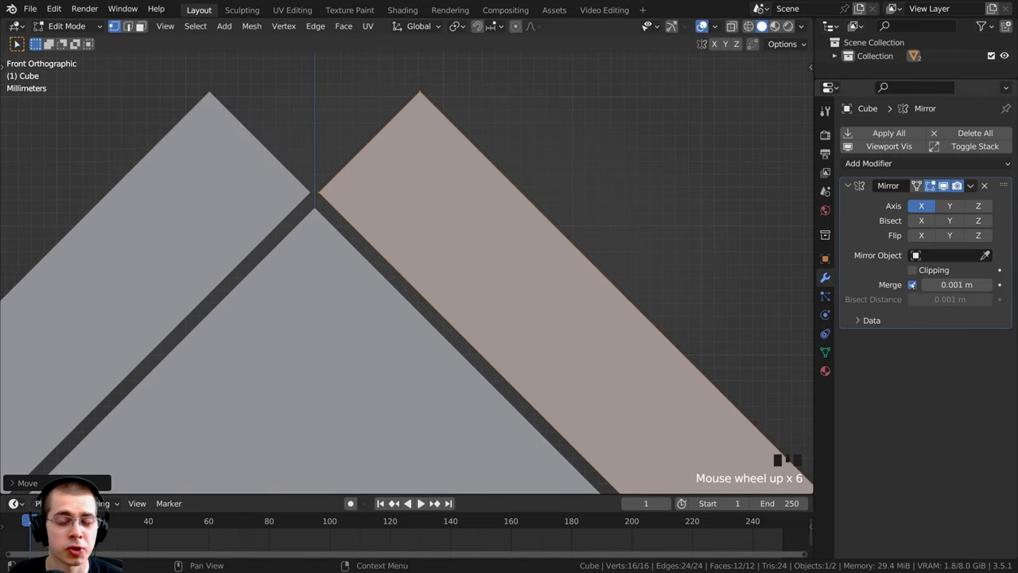
{"action": "key", "text": "g"}
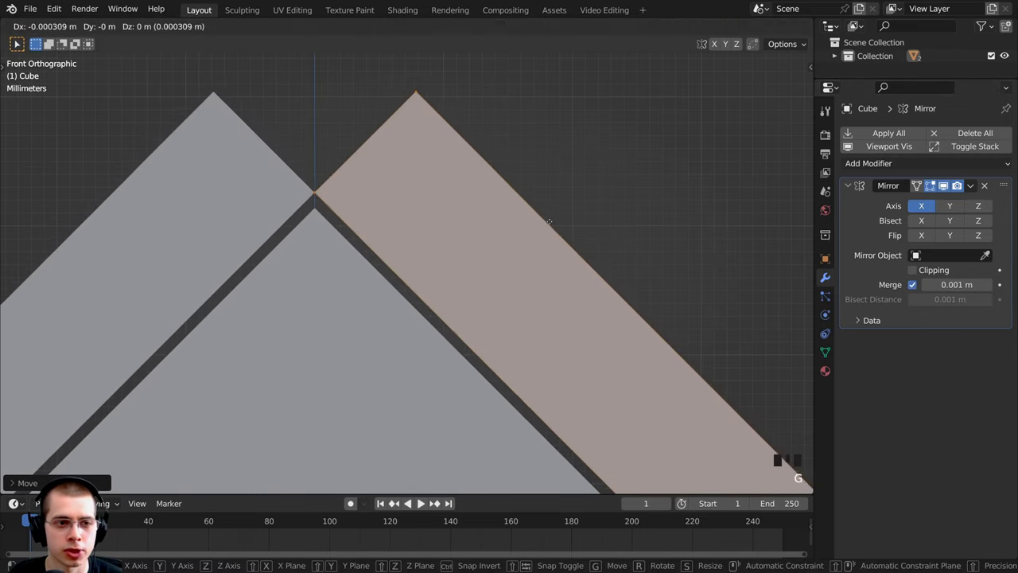
{"action": "key", "text": "Escape"}
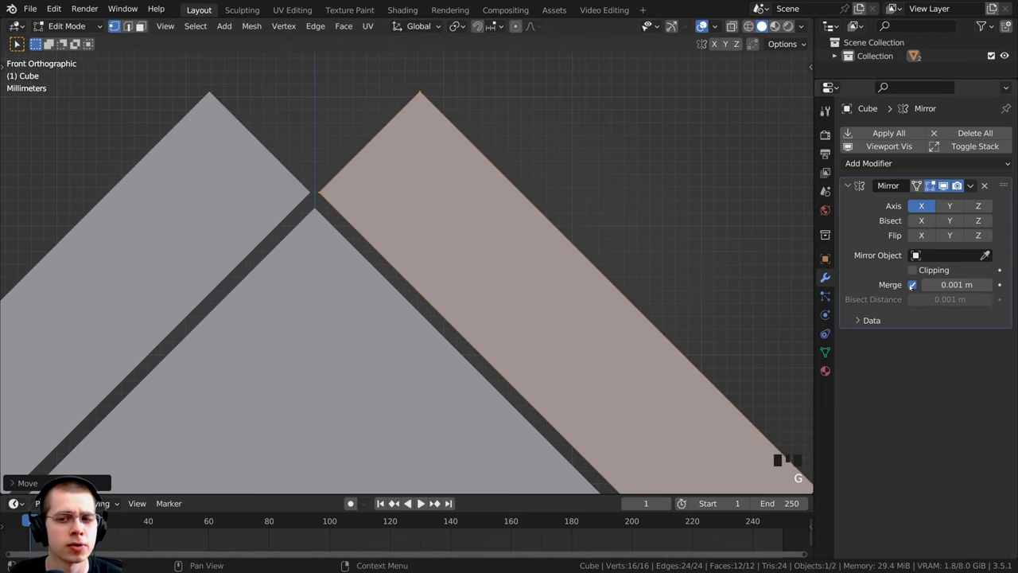
{"action": "key", "text": "g"}
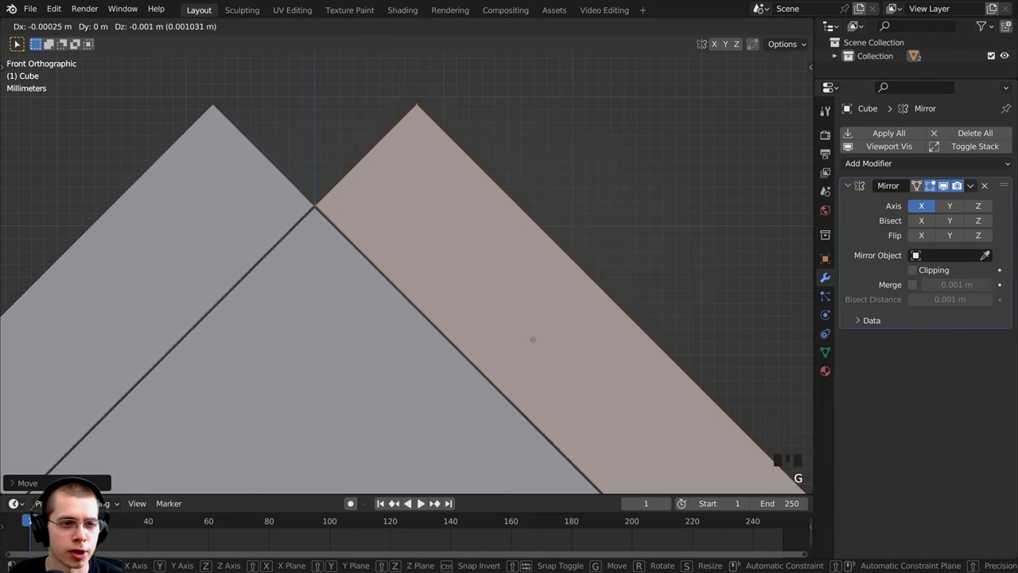
{"action": "left_click", "coordinate": [535, 330]}
Stretch the roof slabs along Y by a factor of about 2 to cover the cube's depth.
{"action": "scroll", "coordinate": [532, 334], "scroll_direction": "down", "scroll_amount": 2}
{"action": "scroll", "coordinate": [525, 345], "scroll_direction": "down", "scroll_amount": 2}
{"action": "middle_click_drag", "start_coordinate": [525, 345], "coordinate": [433, 336], "text": "shift"}
{"action": "scroll", "coordinate": [490, 215], "scroll_direction": "down", "scroll_amount": 2}
{"action": "middle_click_drag", "start_coordinate": [493, 276], "coordinate": [481, 310]}
{"action": "key", "text": "s"}
{"action": "key", "text": "y"}
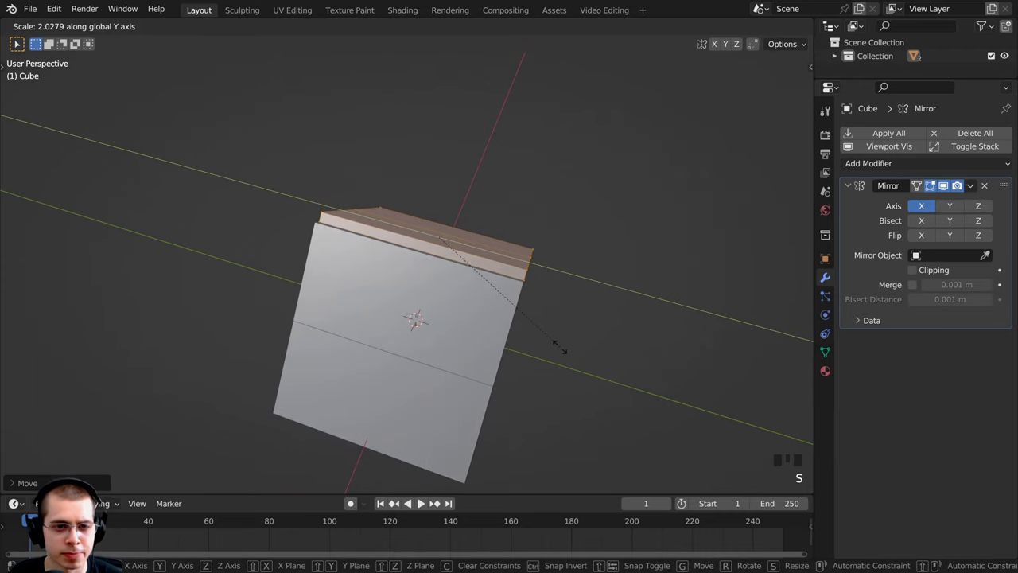
{"action": "left_click", "coordinate": [557, 345]}
Shift the roof slabs along Y over the cube and readjust their Y scale for the overhang.
{"action": "middle_click_drag", "start_coordinate": [557, 345], "coordinate": [361, 315]}
{"action": "key", "text": "g"}
{"action": "key", "text": "y"}
{"action": "left_click", "coordinate": [591, 198]}
{"action": "scroll", "coordinate": [446, 275], "scroll_direction": "up", "scroll_amount": 2}
{"action": "key", "text": "s"}
{"action": "key", "text": "y"}
{"action": "left_click", "coordinate": [491, 284]}
Return to Object Mode and apply the roof's Mirror modifier.
{"action": "scroll", "coordinate": [491, 284], "scroll_direction": "down", "scroll_amount": 4}
{"action": "middle_click_drag", "start_coordinate": [361, 315], "coordinate": [384, 320], "text": "shift"}
{"action": "key", "text": "Tab"}
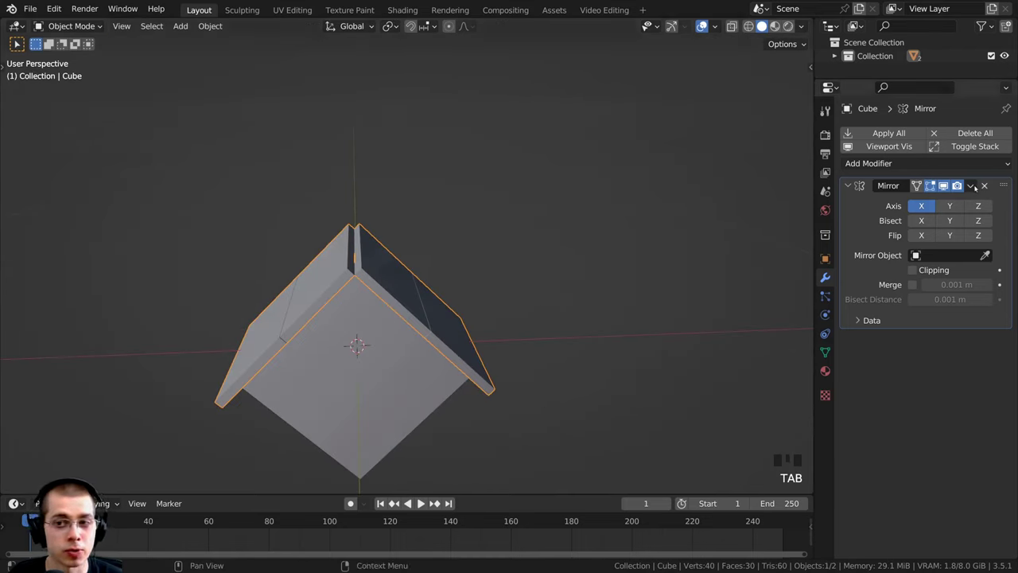
{"action": "left_click", "coordinate": [972, 186]}
{"action": "left_click", "coordinate": [909, 200]}
Extrude the ridge end face of one roof slab about 0.0116 m in Edit Mode to close the gap at the peak.
{"action": "middle_click_drag", "start_coordinate": [453, 271], "coordinate": [348, 260]}
{"action": "key", "text": "Tab"}
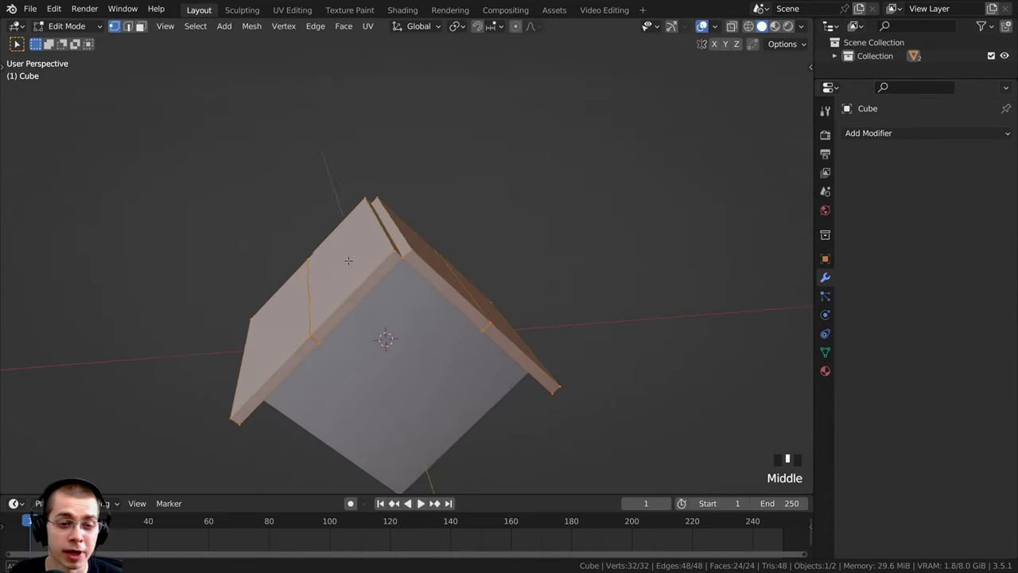
{"action": "scroll", "coordinate": [320, 195], "scroll_direction": "up", "scroll_amount": 2}
{"action": "left_click", "coordinate": [141, 26]}
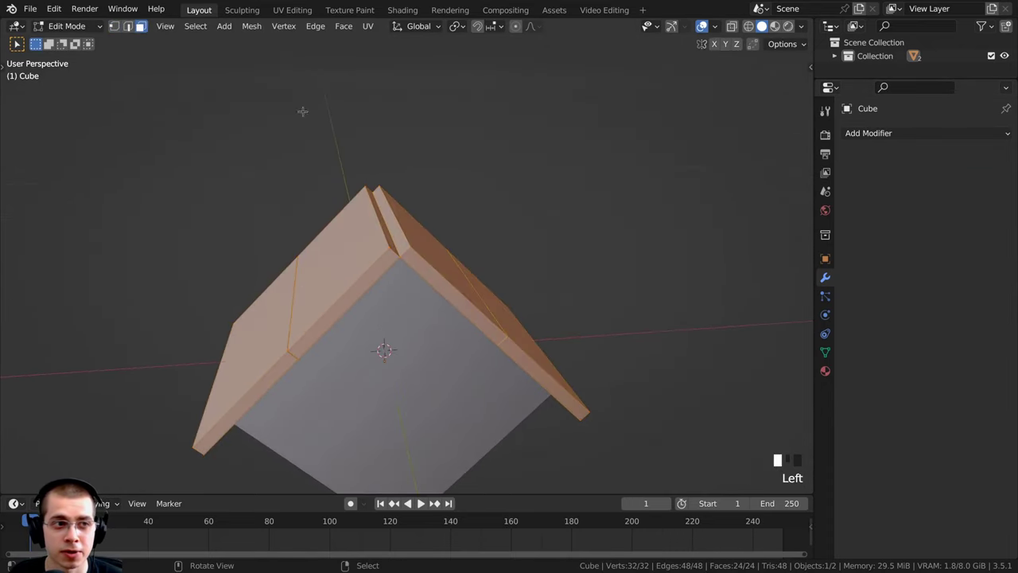
{"action": "left_click", "coordinate": [379, 197]}
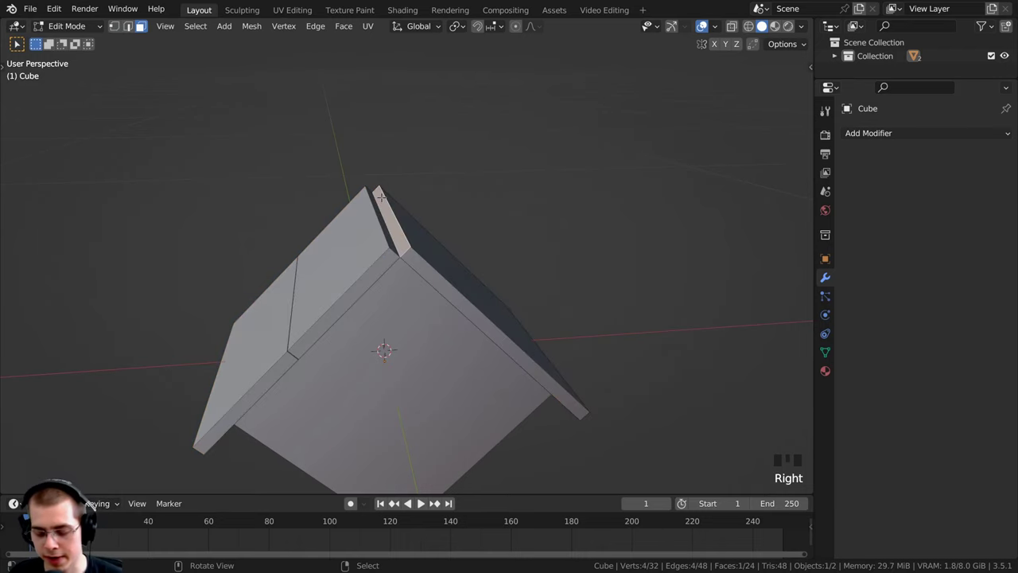
{"action": "key", "text": "KP_1"}
{"action": "scroll", "coordinate": [479, 262], "scroll_direction": "up", "scroll_amount": 8}
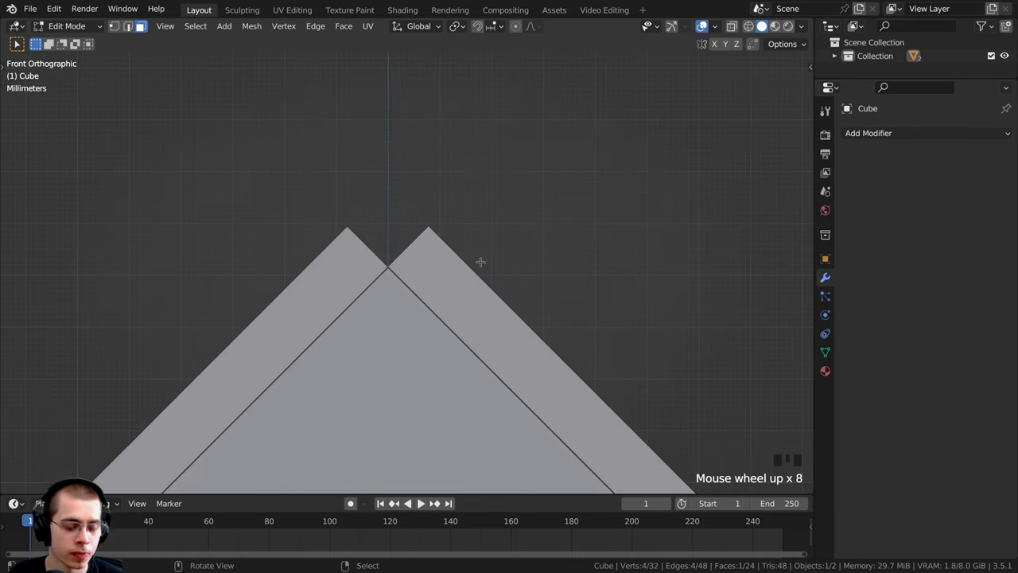
{"action": "key", "text": "e"}
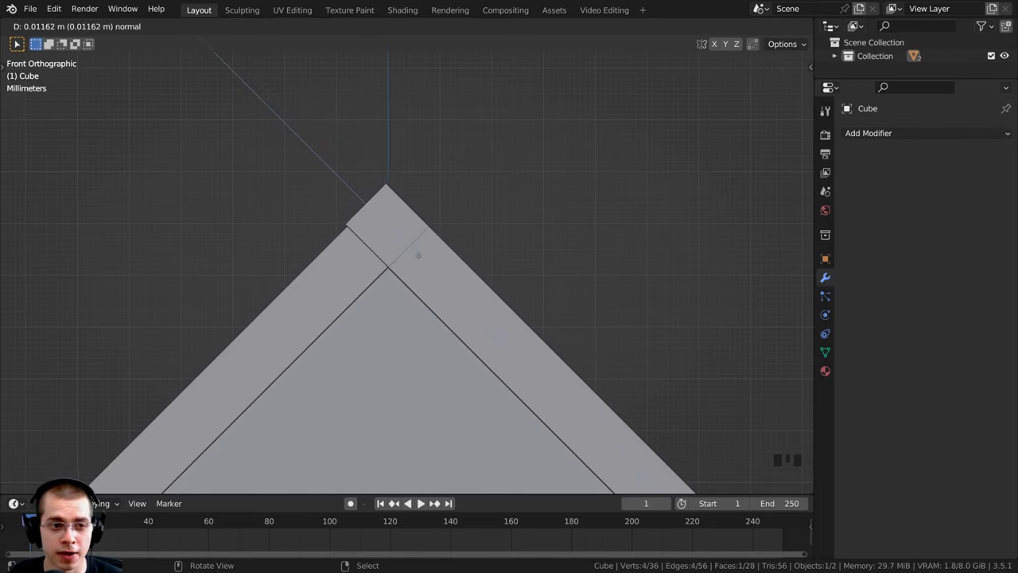
{"action": "left_click", "coordinate": [417, 254]}
Select the end faces of one roof half, move them along Y, and return to Object Mode.
{"action": "scroll", "coordinate": [395, 272], "scroll_direction": "down", "scroll_amount": 4}
{"action": "middle_click_drag", "start_coordinate": [396, 273], "coordinate": [445, 238]}
{"action": "right_click", "coordinate": [381, 249]}
{"action": "right_click", "coordinate": [381, 252]}
{"action": "right_click", "coordinate": [381, 252]}
{"action": "right_click", "coordinate": [381, 252]}
{"action": "middle_click_drag", "start_coordinate": [381, 253], "coordinate": [429, 250]}
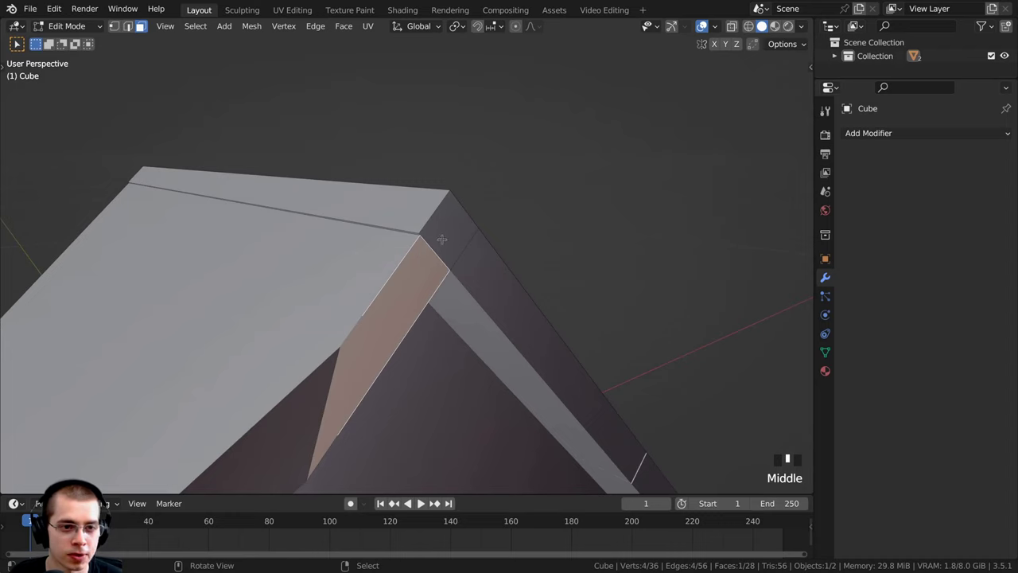
{"action": "scroll", "coordinate": [499, 310], "scroll_direction": "down", "scroll_amount": 4}
{"action": "right_click", "coordinate": [477, 308], "text": "shift"}
{"action": "right_click", "coordinate": [530, 389], "text": "shift"}
{"action": "middle_click_drag", "start_coordinate": [530, 389], "coordinate": [580, 351], "text": "shift"}
{"action": "key", "text": "g"}
{"action": "key", "text": "y"}
{"action": "left_click", "coordinate": [584, 352]}
{"action": "key", "text": "Tab"}
{"action": "middle_click_drag", "start_coordinate": [583, 352], "coordinate": [142, 78]}
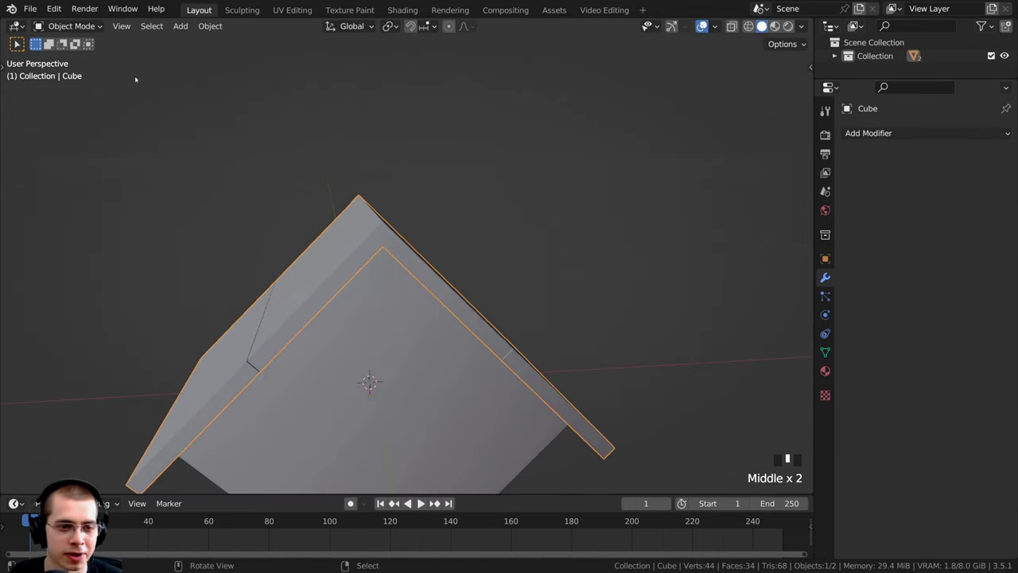
{"action": "left_click", "coordinate": [31, 8]}
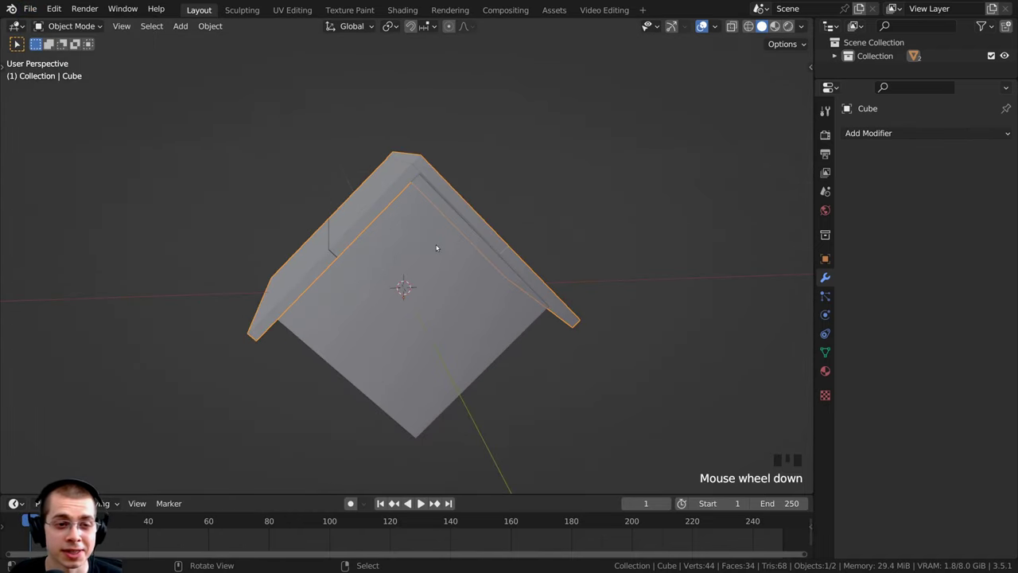
Move one end face of the cube about 0.18 m along Y to form a thin wall panel, and return to Object Mode.
{"action": "left_click", "coordinate": [424, 259]}
{"action": "scroll", "coordinate": [411, 270], "scroll_direction": "down", "scroll_amount": 1}
{"action": "middle_click_drag", "start_coordinate": [411, 271], "coordinate": [474, 278]}
{"action": "key", "text": "Tab"}
{"action": "scroll", "coordinate": [470, 269], "scroll_direction": "up", "scroll_amount": 2}
{"action": "key", "text": "g"}
{"action": "key", "text": "y"}
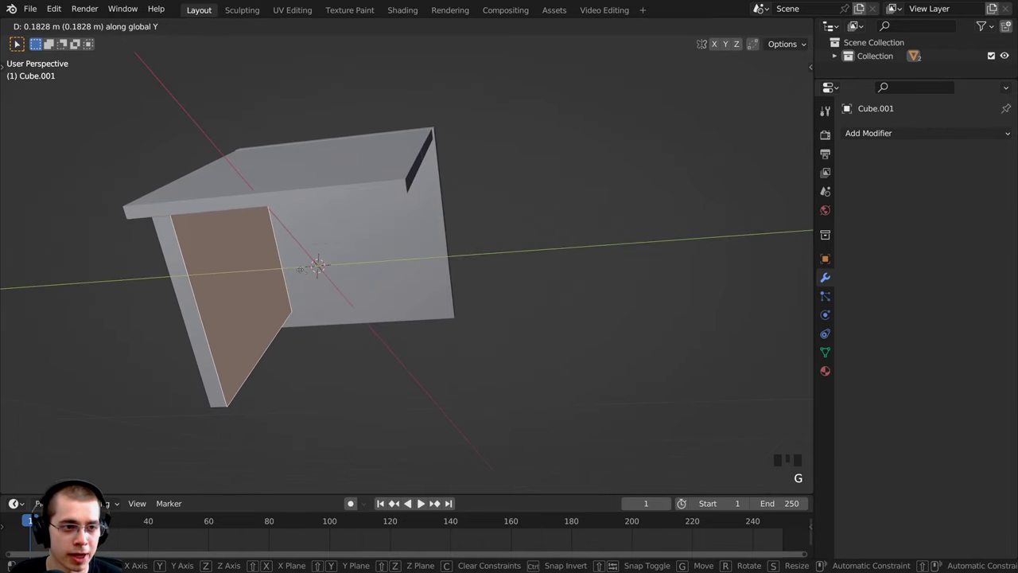
{"action": "left_click", "coordinate": [299, 267]}
{"action": "middle_click_drag", "start_coordinate": [299, 268], "coordinate": [408, 336], "text": "shift"}
{"action": "key", "text": "Tab"}
Duplicate the wall panel along Y to the opposite end of the roof and adjust its Y position.
{"action": "middle_click_drag", "start_coordinate": [400, 278], "coordinate": [332, 244], "text": "shift"}
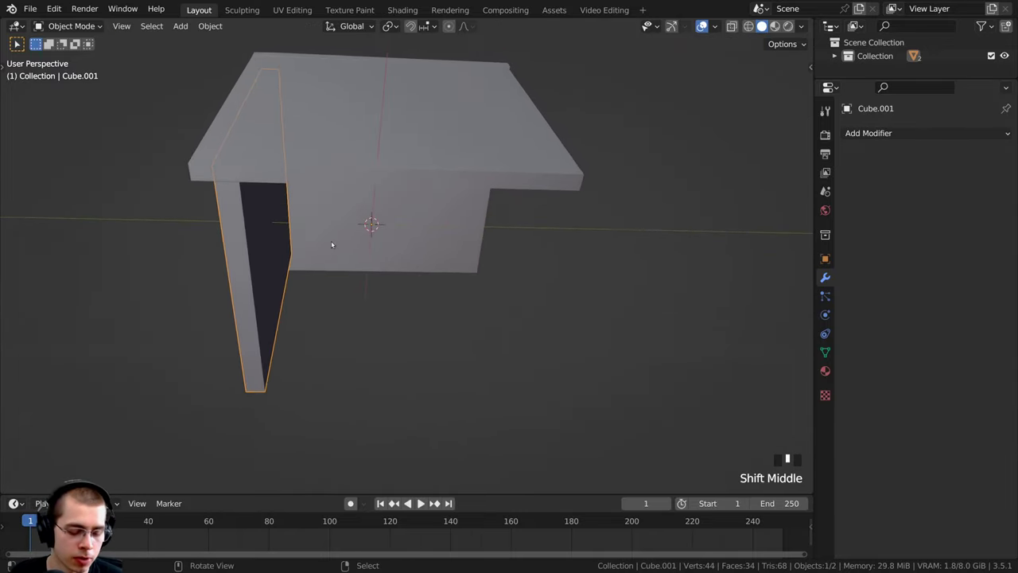
{"action": "key", "text": "shift+d"}
{"action": "key", "text": "x"}
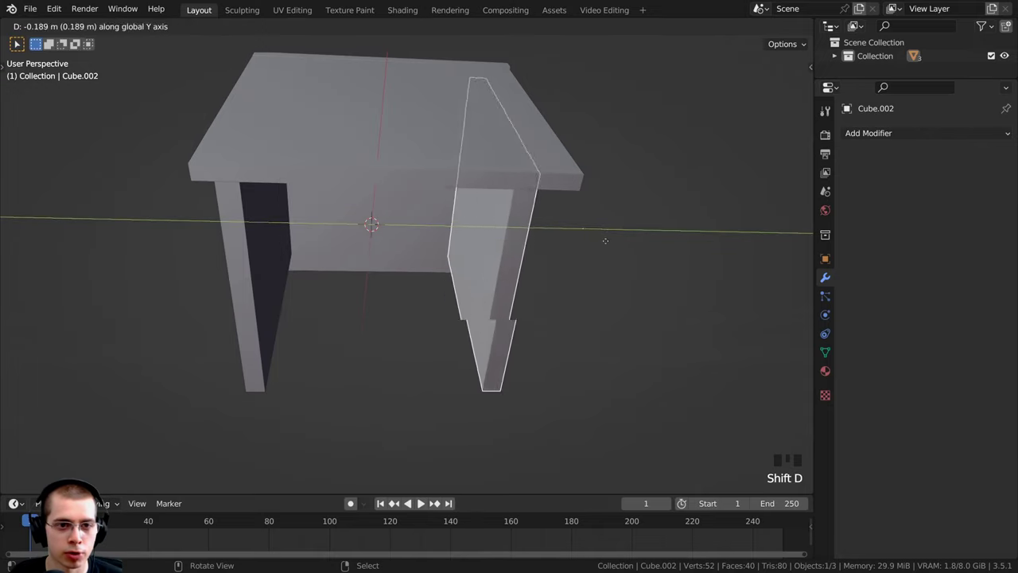
{"action": "left_click", "coordinate": [575, 244]}
{"action": "middle_click_drag", "start_coordinate": [575, 244], "coordinate": [429, 208]}
{"action": "key", "text": "g"}
{"action": "key", "text": "y"}
{"action": "left_click", "coordinate": [482, 228]}
{"action": "key", "text": "g"}
{"action": "key", "text": "y"}
{"action": "right_click", "coordinate": [477, 217]}
In Edit Mode, duplicate the end panel's two lower edge faces and move the copy along Y to the middle of the house.
{"action": "key", "text": "Tab"}
{"action": "middle_click_drag", "start_coordinate": [429, 209], "coordinate": [375, 190], "text": "shift"}
{"action": "right_click", "coordinate": [375, 190]}
{"action": "middle_click_drag", "start_coordinate": [609, 275], "coordinate": [509, 254]}
{"action": "right_click", "coordinate": [527, 256], "text": "shift"}
{"action": "scroll", "coordinate": [509, 255], "scroll_direction": "down", "scroll_amount": 2}
{"action": "key", "text": "shift+d"}
{"action": "key", "text": "y"}
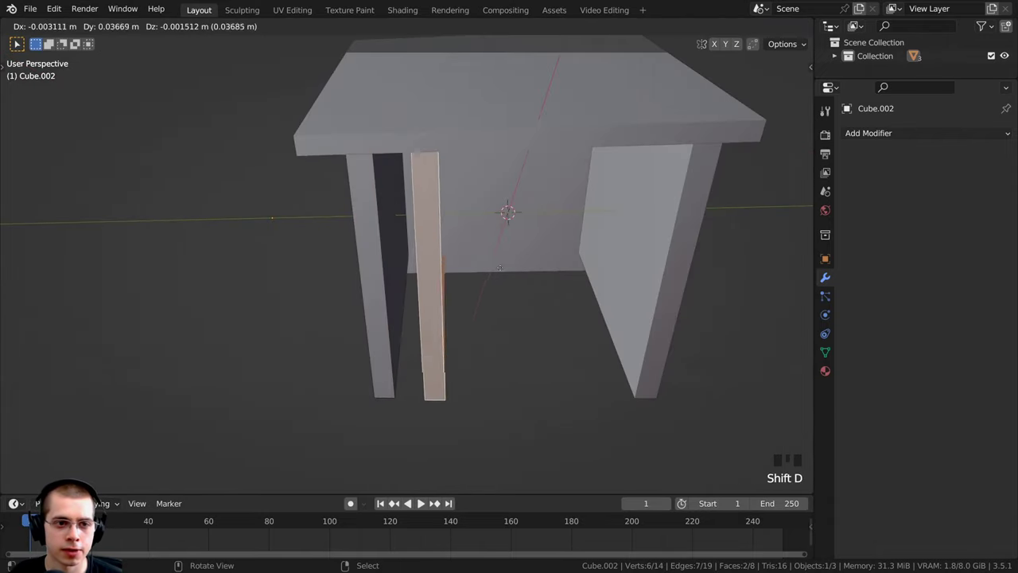
{"action": "left_click", "coordinate": [573, 256]}
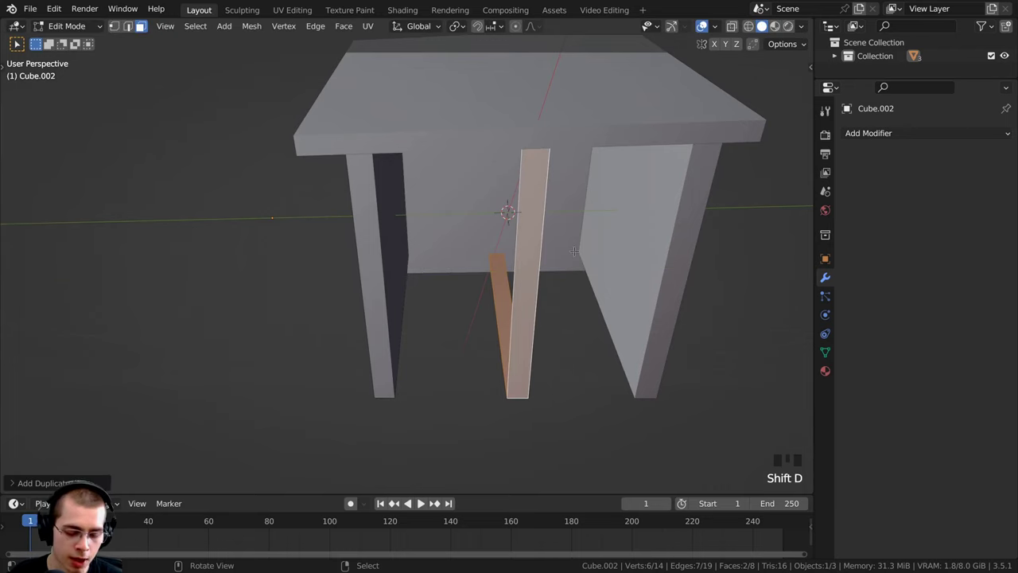
Separate the duplicated edge faces into their own object.
{"action": "middle_click_drag", "start_coordinate": [574, 254], "coordinate": [601, 264]}
{"action": "key", "text": "p"}
{"action": "left_click", "coordinate": [560, 267]}
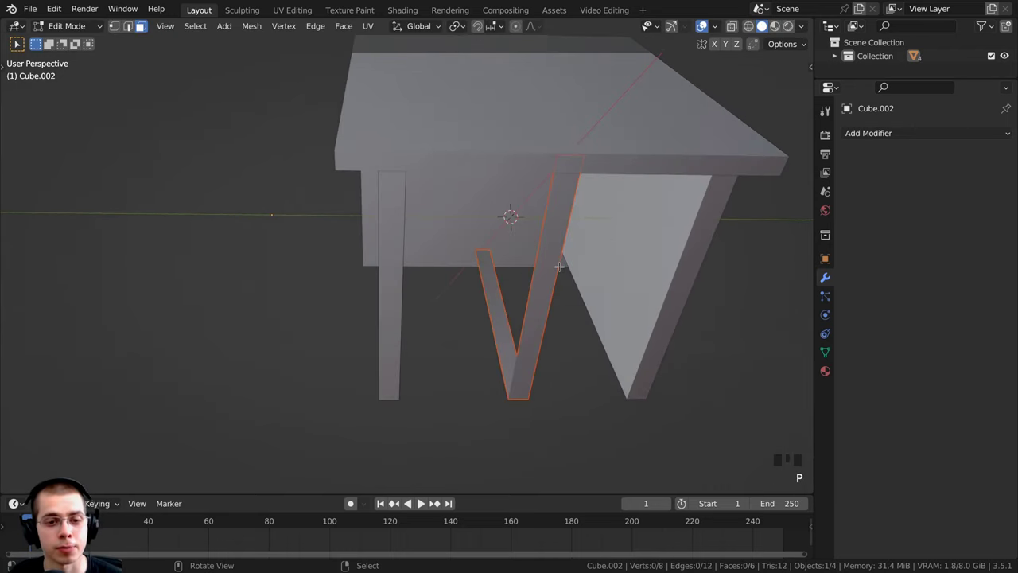
Edit the separated faces and scale them along Y by about 12 so they span between the two end panels.
{"action": "key", "text": "Tab"}
{"action": "right_click", "coordinate": [529, 289]}
{"action": "middle_click_drag", "start_coordinate": [529, 289], "coordinate": [565, 276]}
{"action": "key", "text": "Tab"}
{"action": "key", "text": "a"}
{"action": "key", "text": "s"}
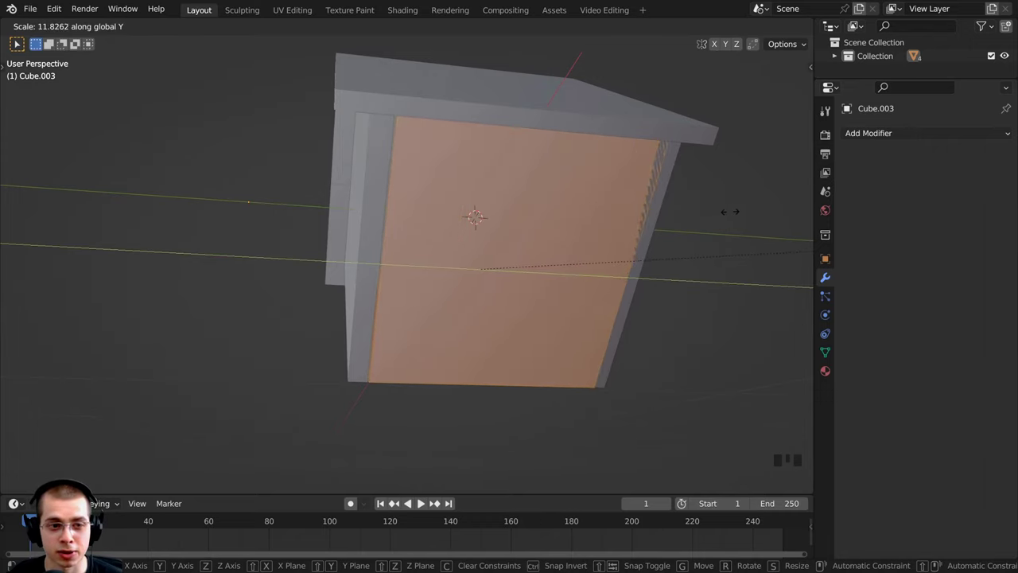
{"action": "left_click", "coordinate": [754, 208]}
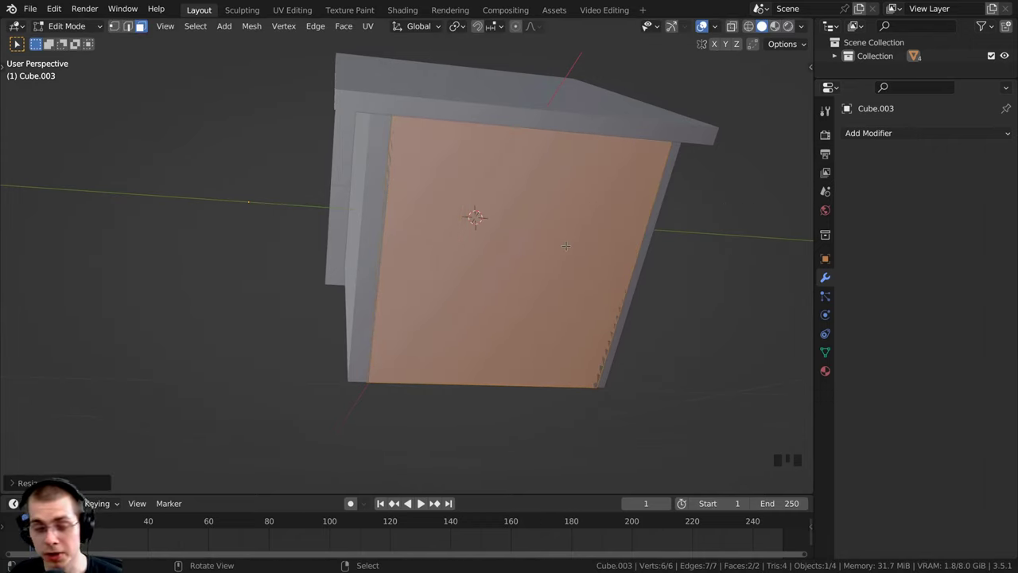
Raise the V-shaped lower wall faces about 0.004 m along Z in a wireframe front view, and return to solid shading.
{"action": "middle_click_drag", "start_coordinate": [566, 245], "coordinate": [566, 210], "text": "shift"}
{"action": "key", "text": "z"}
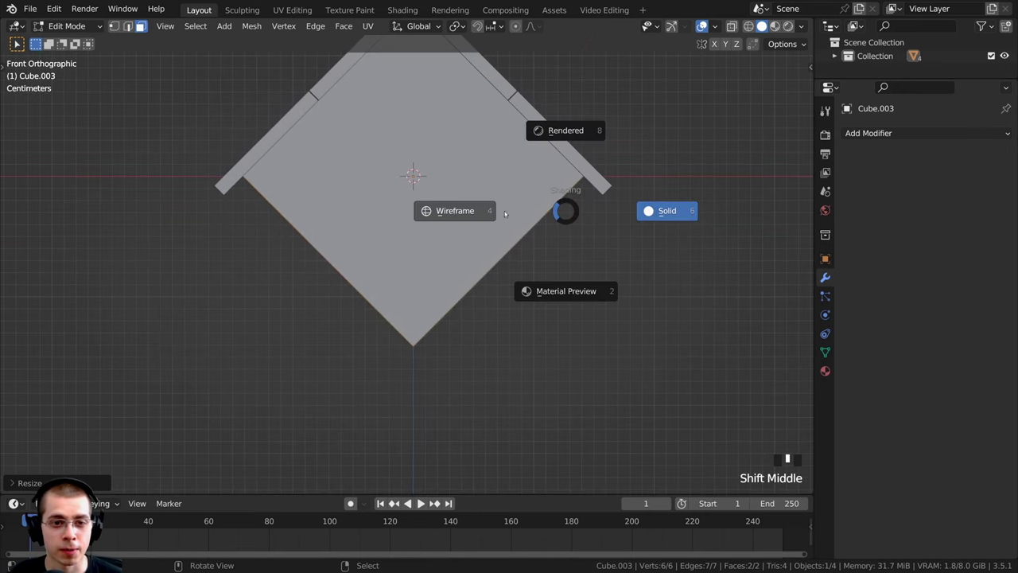
{"action": "left_click", "coordinate": [431, 212]}
{"action": "scroll", "coordinate": [434, 280], "scroll_direction": "up", "scroll_amount": 2}
{"action": "scroll", "coordinate": [438, 291], "scroll_direction": "up", "scroll_amount": 1}
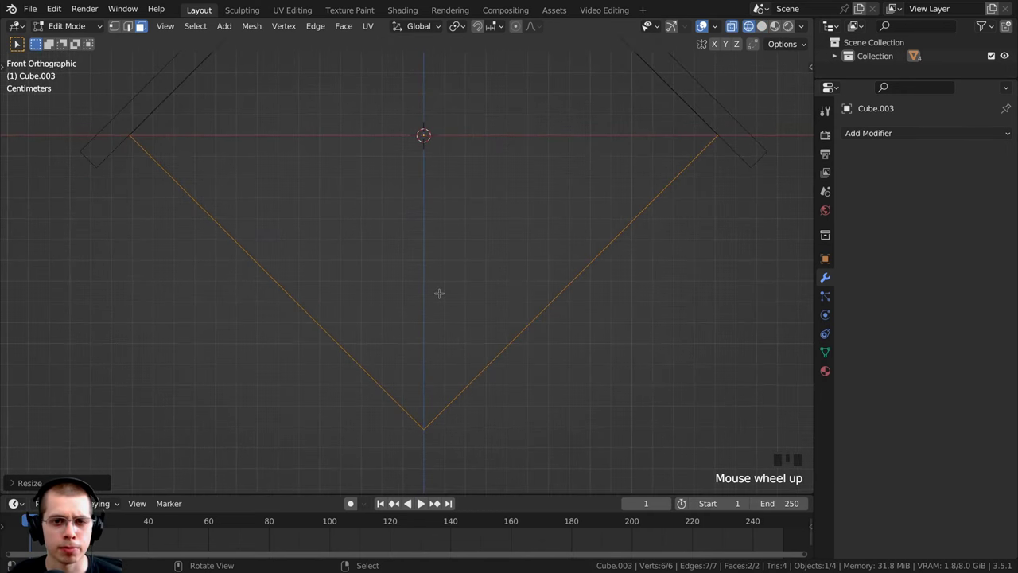
{"action": "key", "text": "g"}
{"action": "key", "text": "z"}
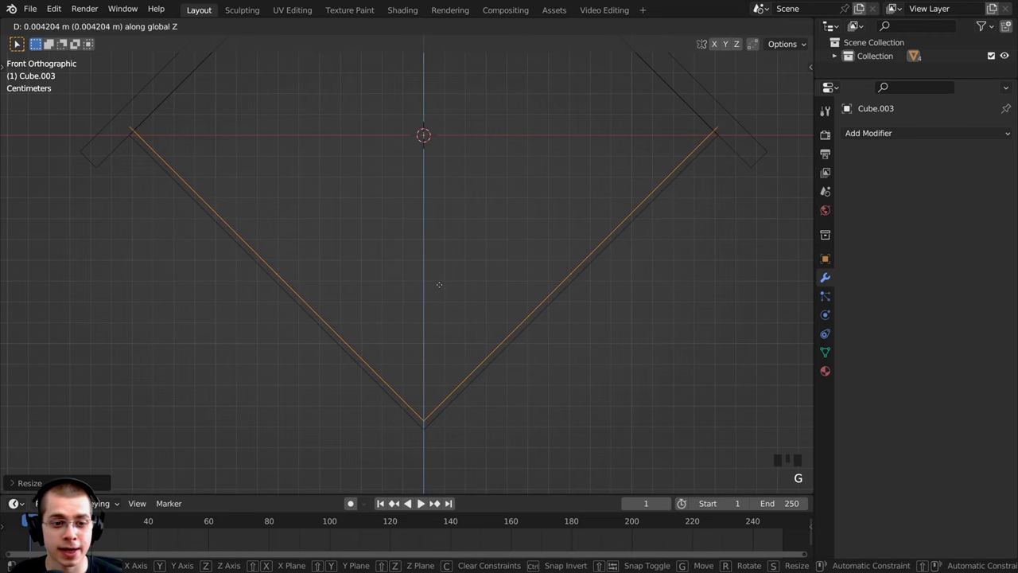
{"action": "left_click", "coordinate": [438, 282]}
{"action": "key", "text": "z"}
{"action": "left_click", "coordinate": [737, 254]}
{"action": "mouse_move", "coordinate": [737, 254]}
{"action": "middle_mouse_down"}
{"action": "mouse_move", "coordinate": [638, 263]}
{"action": "mouse_move", "coordinate": [442, 228]}
{"action": "middle_mouse_up"}
{"action": "scroll", "coordinate": [442, 228], "scroll_direction": "up", "scroll_amount": 4}
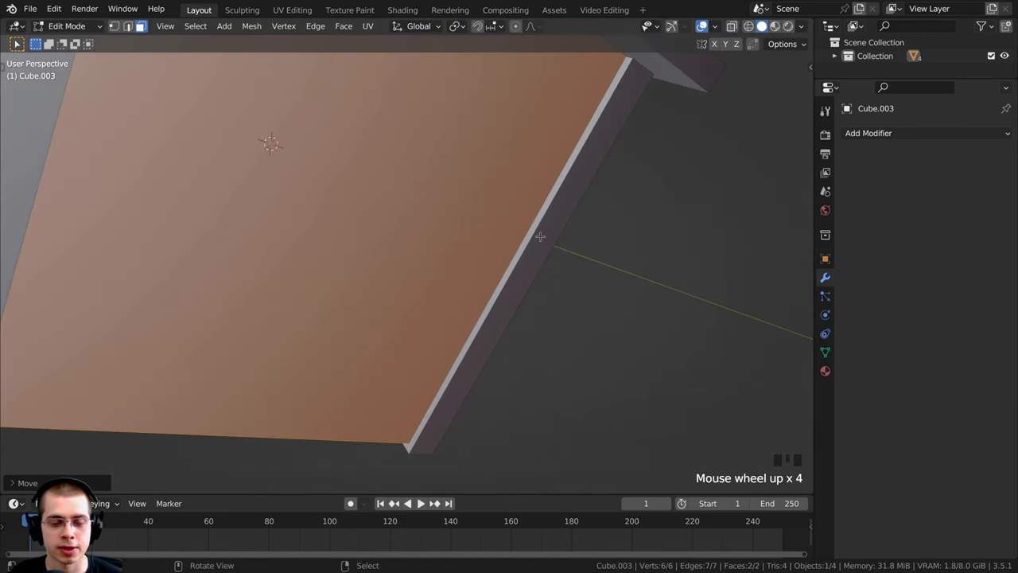
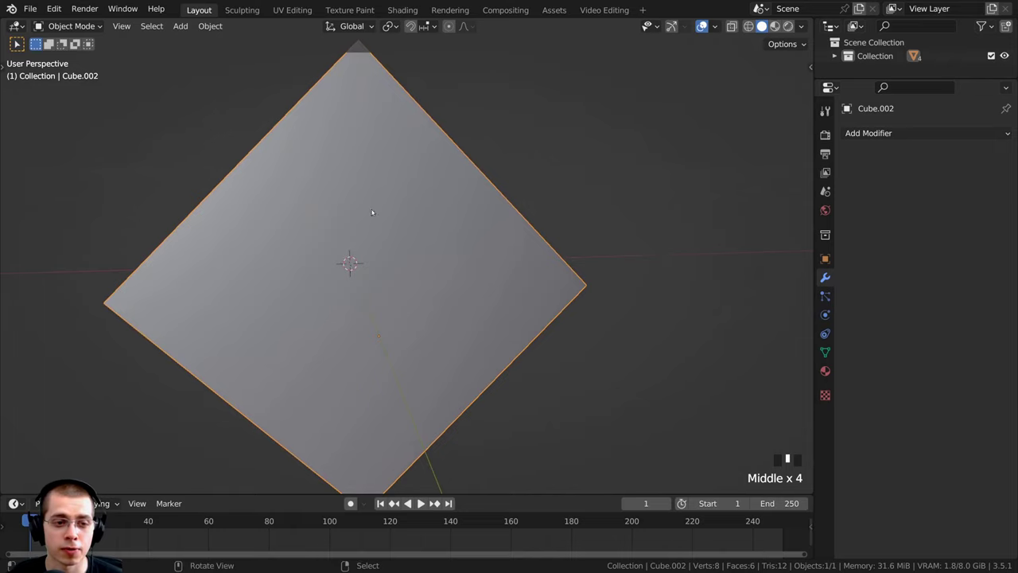
Set the isolated end panel's origin to its geometry.
{"action": "middle_click_drag", "start_coordinate": [375, 252], "coordinate": [429, 283]}
{"action": "scroll", "coordinate": [390, 277], "scroll_direction": "down", "scroll_amount": 1}
{"action": "middle_click_drag", "start_coordinate": [344, 277], "coordinate": [430, 278]}
{"action": "middle_click_drag", "start_coordinate": [430, 278], "coordinate": [425, 195], "text": "shift"}
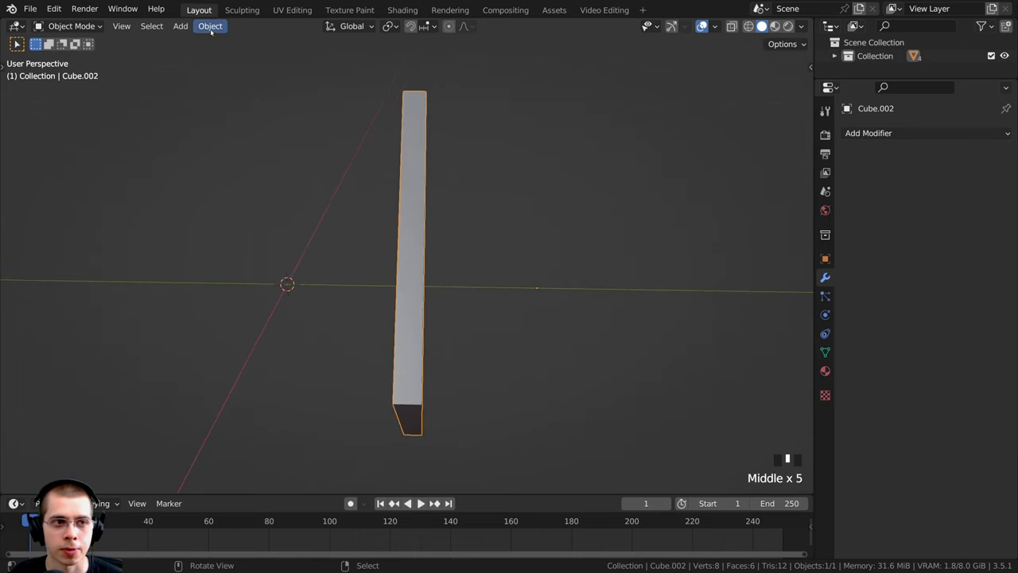
{"action": "left_click", "coordinate": [210, 25]}
{"action": "mouse_move", "coordinate": [243, 55]}
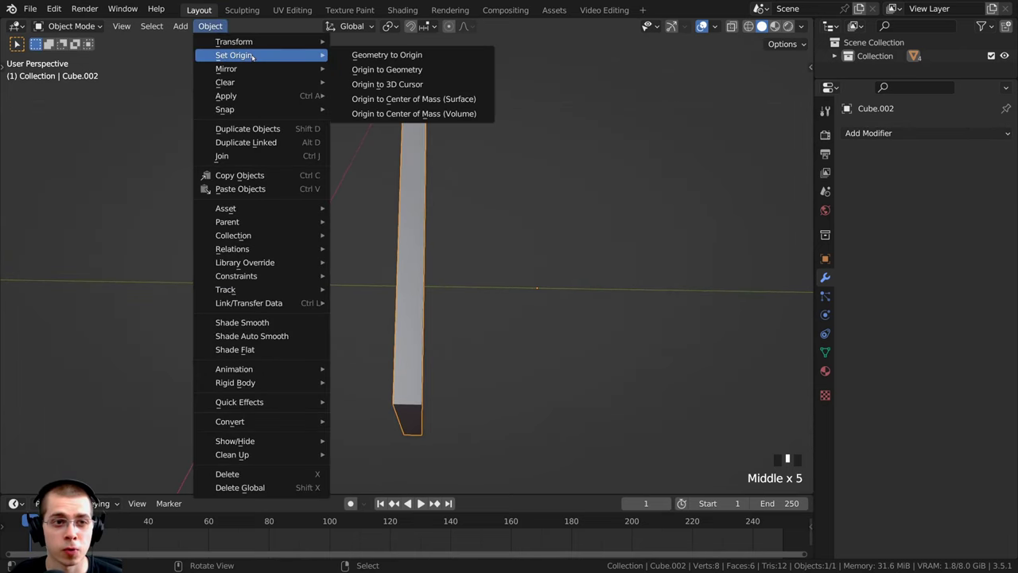
{"action": "left_click", "coordinate": [382, 69]}
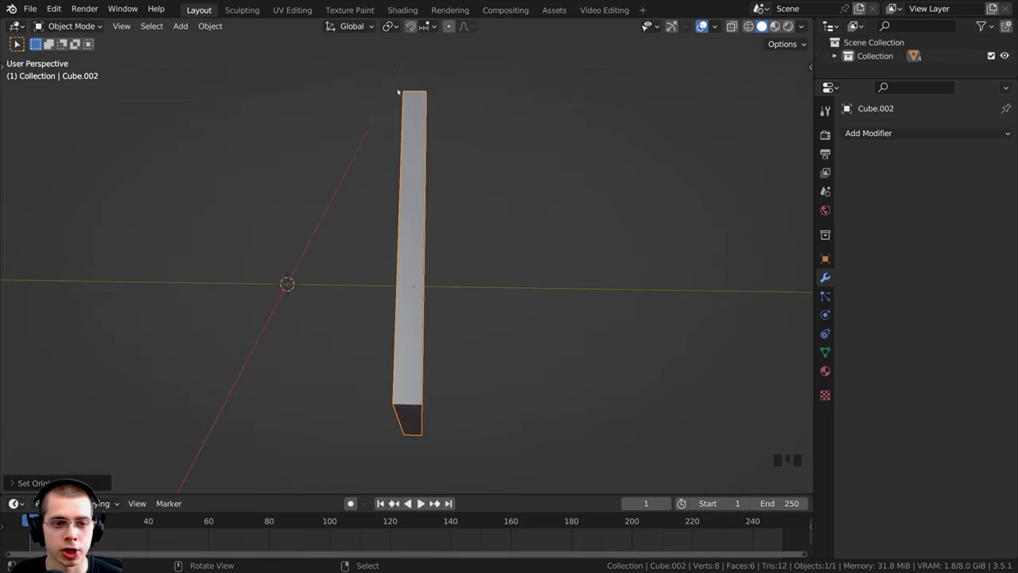
In Edit Mode, add a centred loop cut around the panel's edge, splitting its thickness in half.
{"action": "middle_click_drag", "start_coordinate": [422, 302], "coordinate": [453, 210]}
{"action": "key", "text": "Tab"}
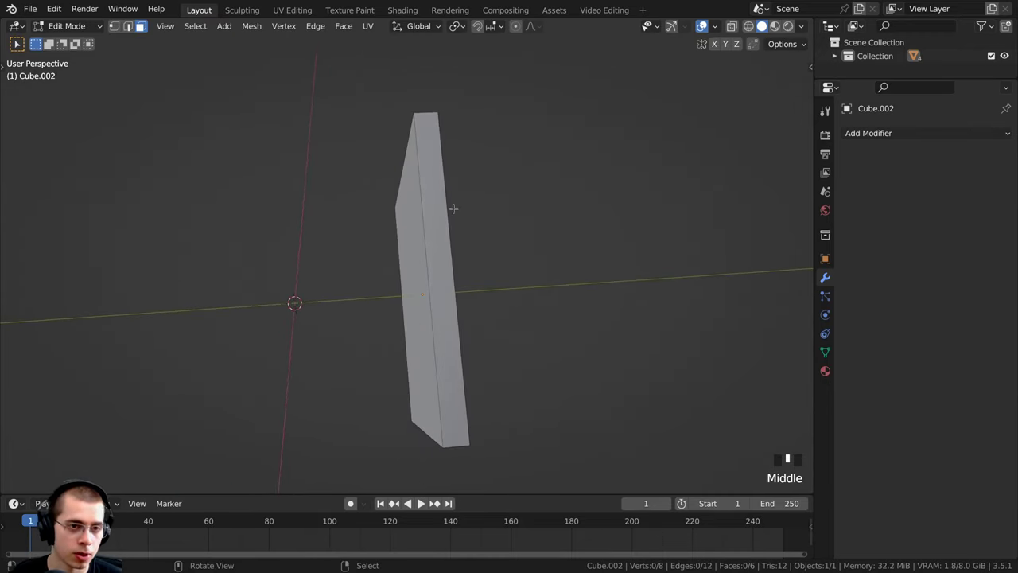
{"action": "key", "text": "ctrl+r"}
{"action": "left_click", "coordinate": [427, 113]}
{"action": "right_click", "coordinate": [435, 116]}
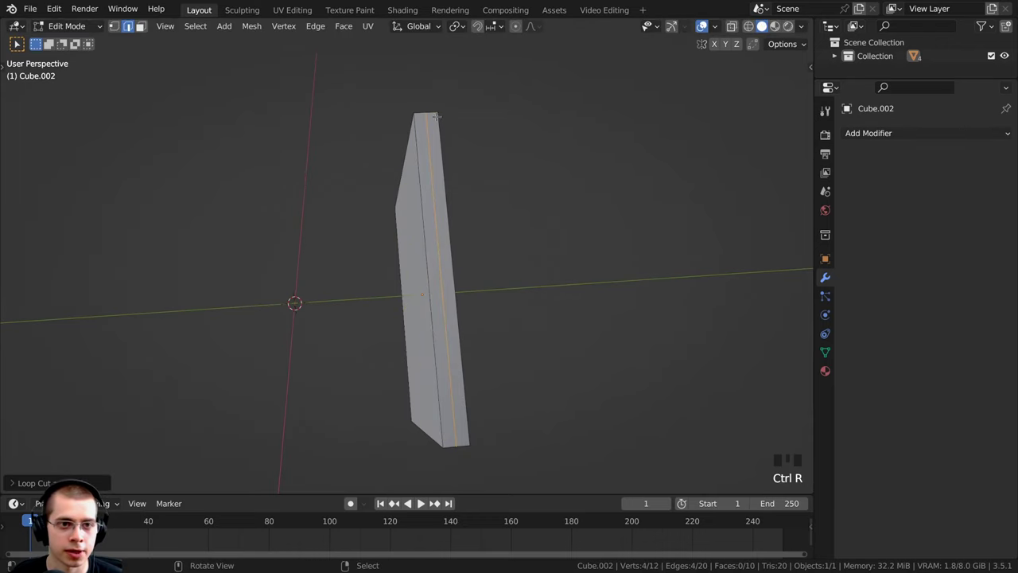
Delete the faces of the panel half facing the 3D cursor, including its four edge faces and large diamond face.
{"action": "middle_click_drag", "start_coordinate": [453, 259], "coordinate": [409, 230]}
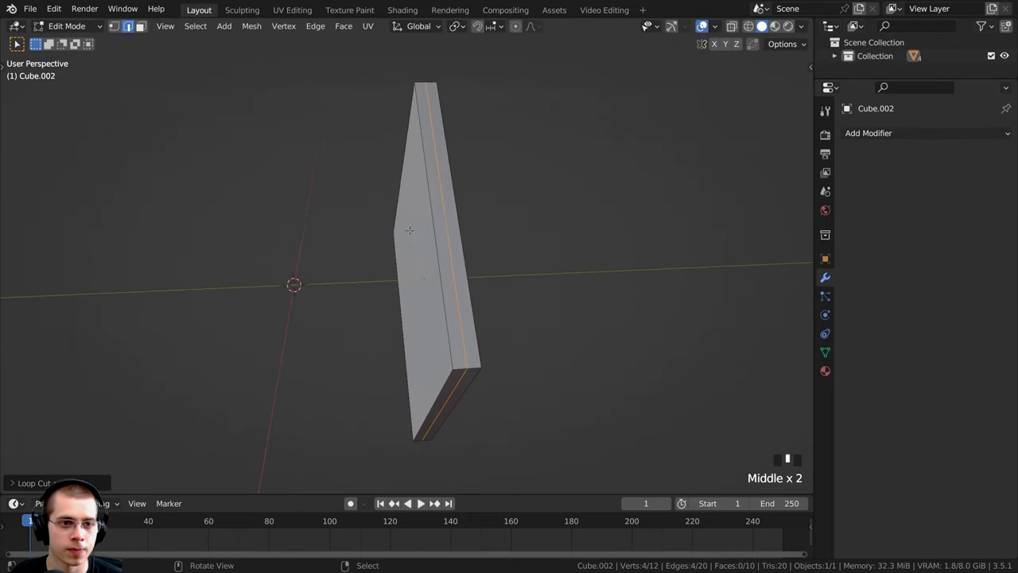
{"action": "key", "text": "3"}
{"action": "middle_click_drag", "start_coordinate": [447, 343], "coordinate": [454, 263]}
{"action": "right_click", "coordinate": [436, 339], "text": "alt"}
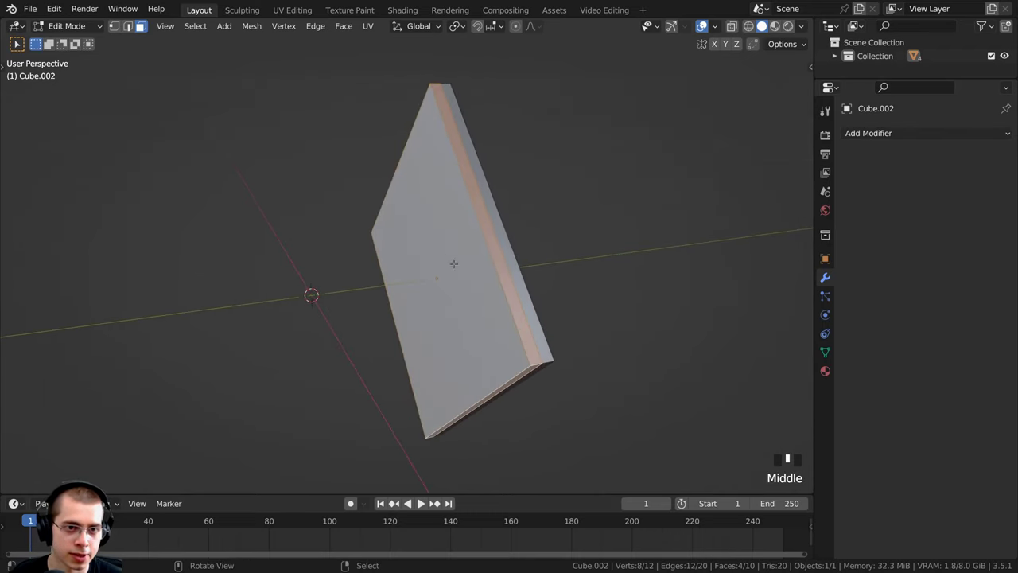
{"action": "right_click", "coordinate": [440, 226], "text": "shift"}
{"action": "middle_click_drag", "start_coordinate": [382, 279], "coordinate": [333, 225]}
{"action": "key", "text": "x"}
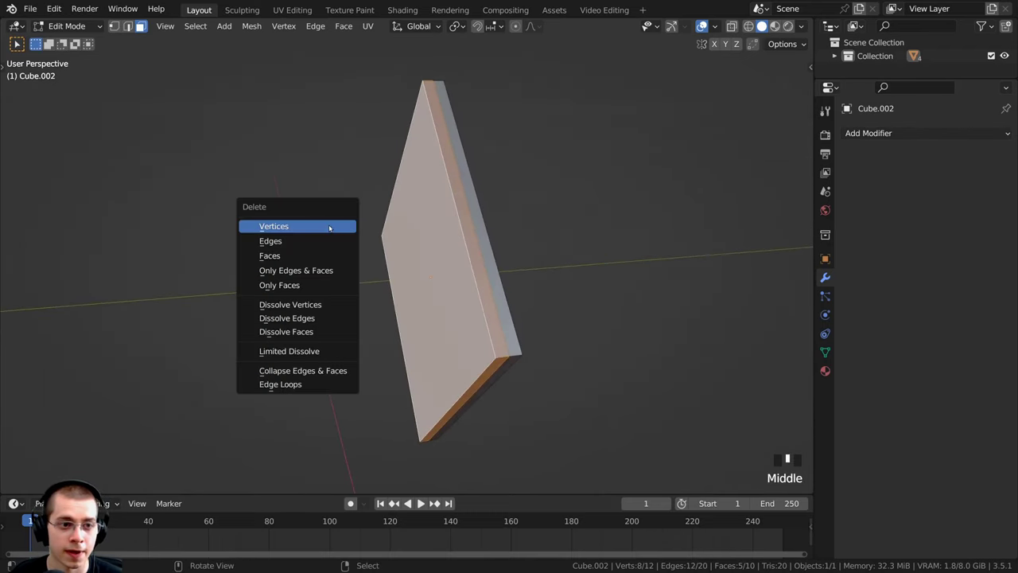
{"action": "left_click", "coordinate": [309, 256]}
{"action": "middle_click_drag", "start_coordinate": [422, 263], "coordinate": [432, 252]}
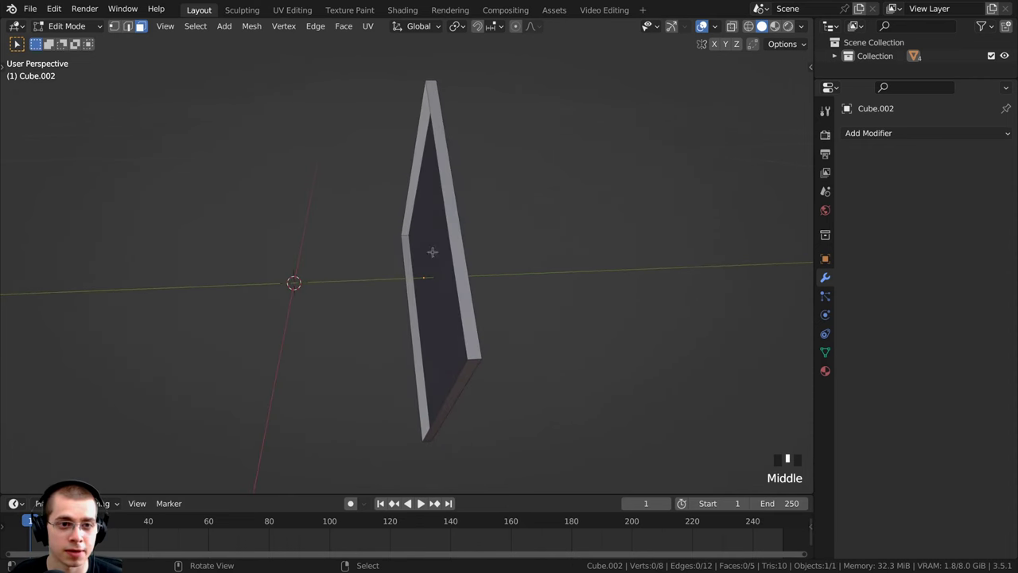
Add a Mirror modifier to the panel, mirroring only on the Y axis with Clipping enabled.
{"action": "left_click", "coordinate": [885, 135]}
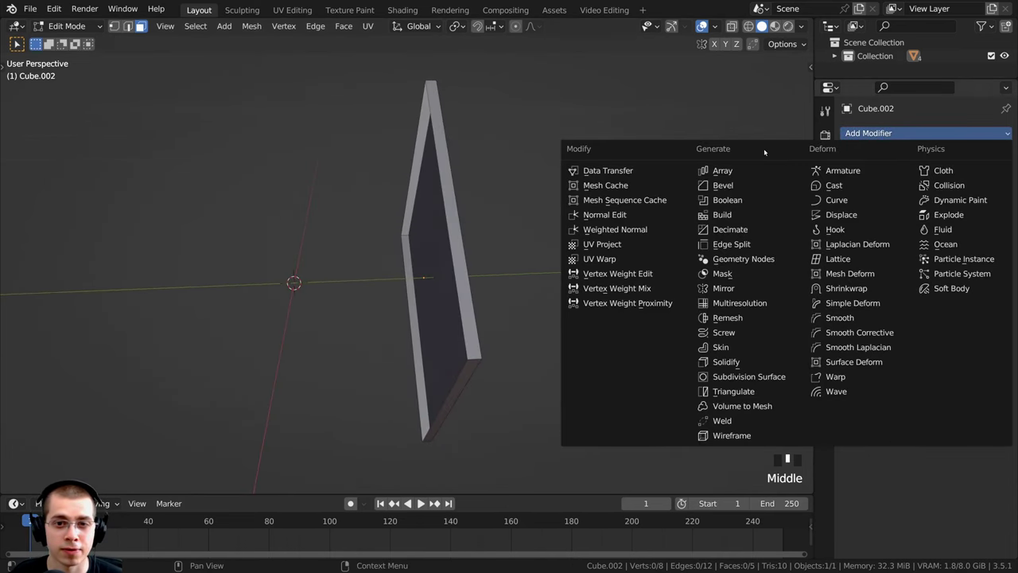
{"action": "left_click", "coordinate": [723, 287]}
{"action": "middle_click_drag", "start_coordinate": [504, 255], "coordinate": [485, 253]}
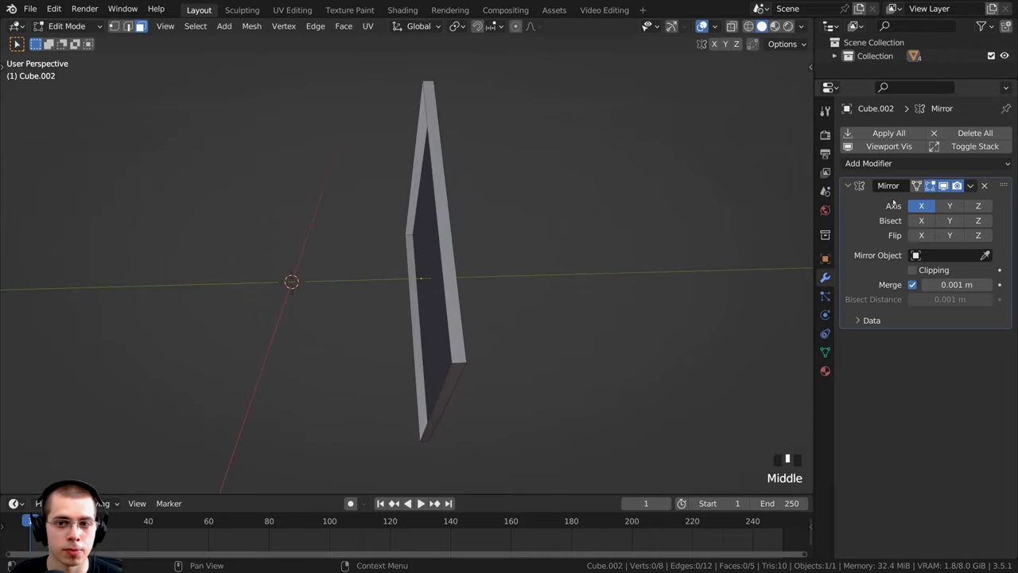
{"action": "left_click", "coordinate": [921, 206]}
{"action": "left_click", "coordinate": [949, 206]}
{"action": "middle_click_drag", "start_coordinate": [700, 230], "coordinate": [527, 208]}
{"action": "scroll", "coordinate": [511, 200], "scroll_direction": "up", "scroll_amount": 2}
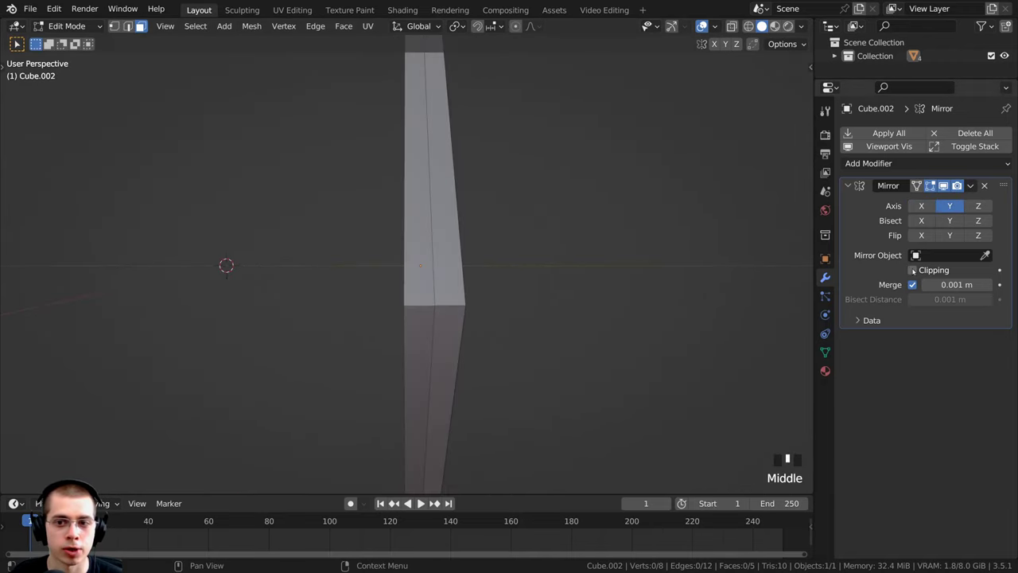
{"action": "left_click", "coordinate": [913, 270]}
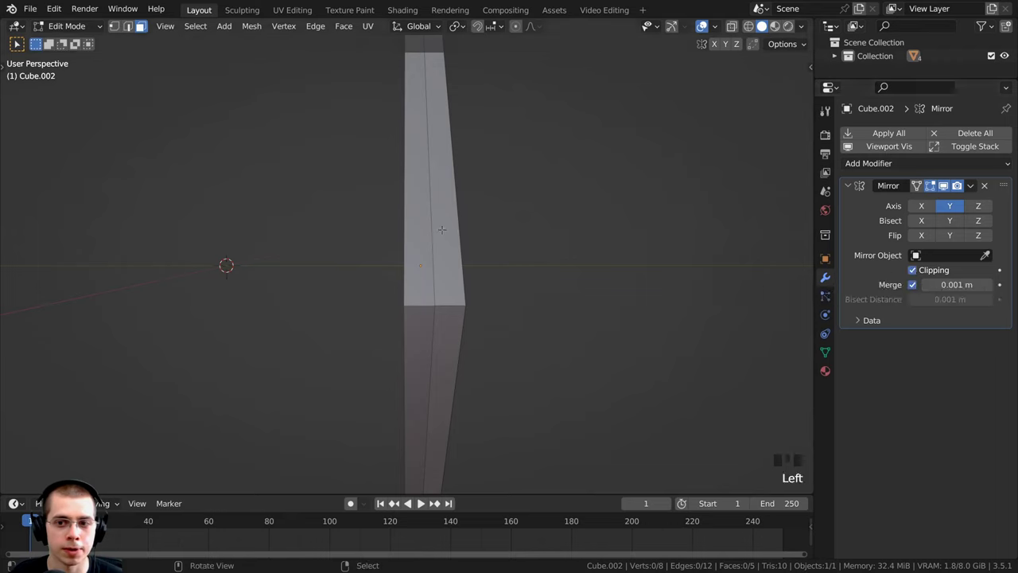
Try moving the remaining half of the panel along the Y axis.
{"action": "left_click", "coordinate": [440, 311]}
{"action": "middle_click_drag", "start_coordinate": [457, 291], "coordinate": [469, 288]}
{"action": "key", "text": "g"}
{"action": "key", "text": "y"}
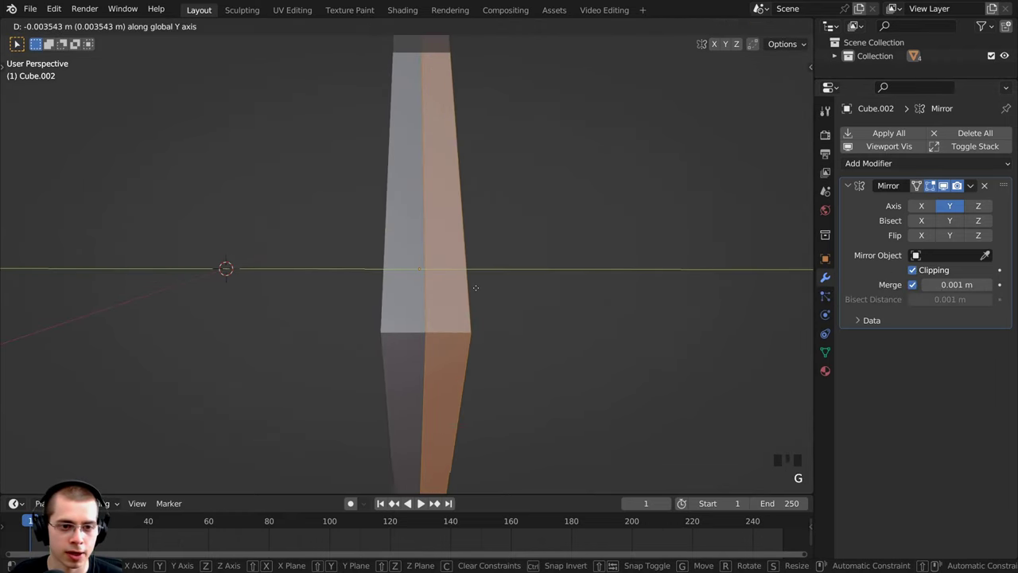
{"action": "left_click", "coordinate": [468, 289]}
Inset the panel's large diamond face and scale the inner face down to a small diamond at the centre.
{"action": "middle_click_drag", "start_coordinate": [468, 289], "coordinate": [345, 263]}
{"action": "scroll", "coordinate": [345, 263], "scroll_direction": "up", "scroll_amount": 4}
{"action": "left_click", "coordinate": [274, 237]}
{"action": "middle_click_drag", "start_coordinate": [274, 236], "coordinate": [336, 229]}
{"action": "scroll", "coordinate": [691, 209], "scroll_direction": "up", "scroll_amount": 2}
{"action": "middle_click_drag", "start_coordinate": [691, 209], "coordinate": [677, 200]}
{"action": "key", "text": "i"}
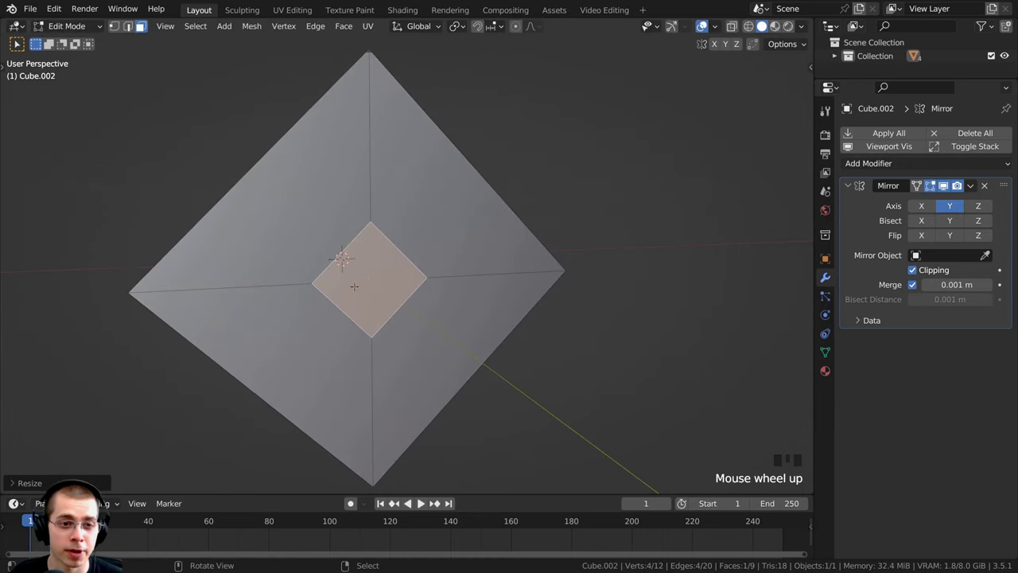
Add five evenly spaced loop cuts across the panel and inner diamond in one diagonal direction.
{"action": "middle_click_drag", "start_coordinate": [353, 267], "coordinate": [311, 231]}
{"action": "key", "text": "ctrl+r"}
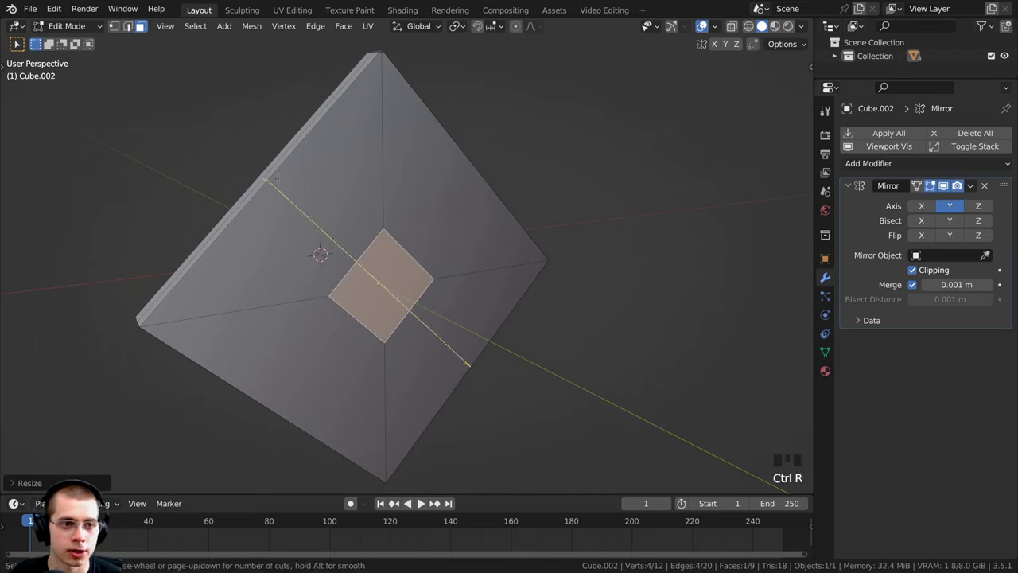
{"action": "scroll", "coordinate": [277, 178], "scroll_direction": "up", "scroll_amount": 5}
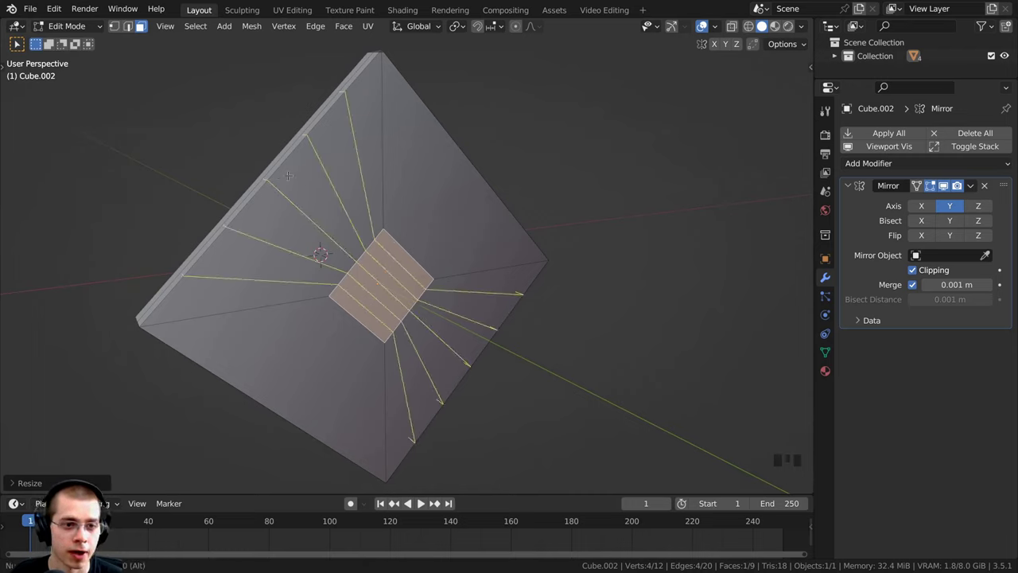
{"action": "left_click", "coordinate": [305, 169]}
{"action": "right_click", "coordinate": [318, 164]}
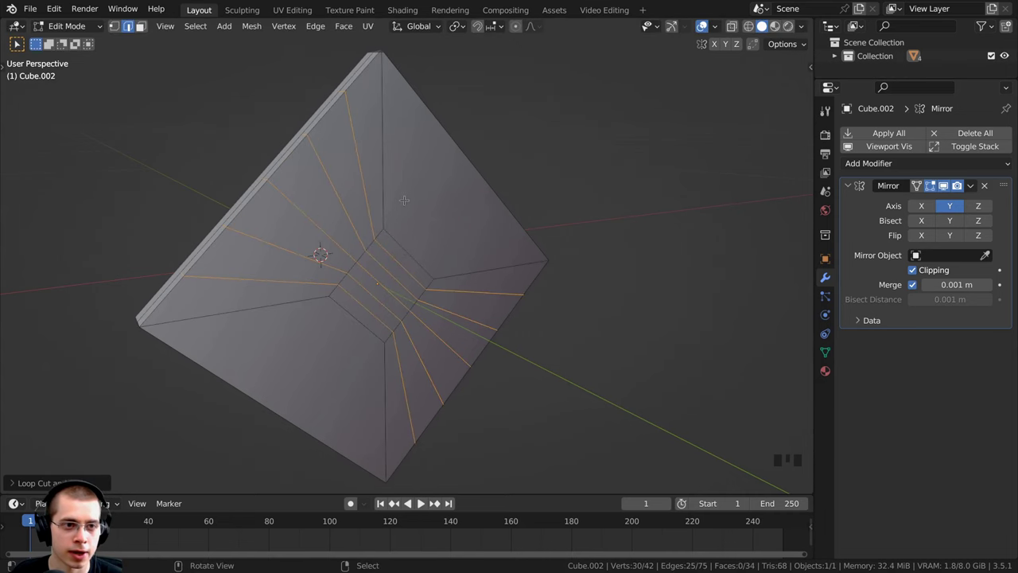
Add five evenly spaced loop cuts in the crossing diagonal direction to form a square grid inside the inner diamond.
{"action": "middle_click_drag", "start_coordinate": [404, 200], "coordinate": [445, 171]}
{"action": "key", "text": "ctrl+r"}
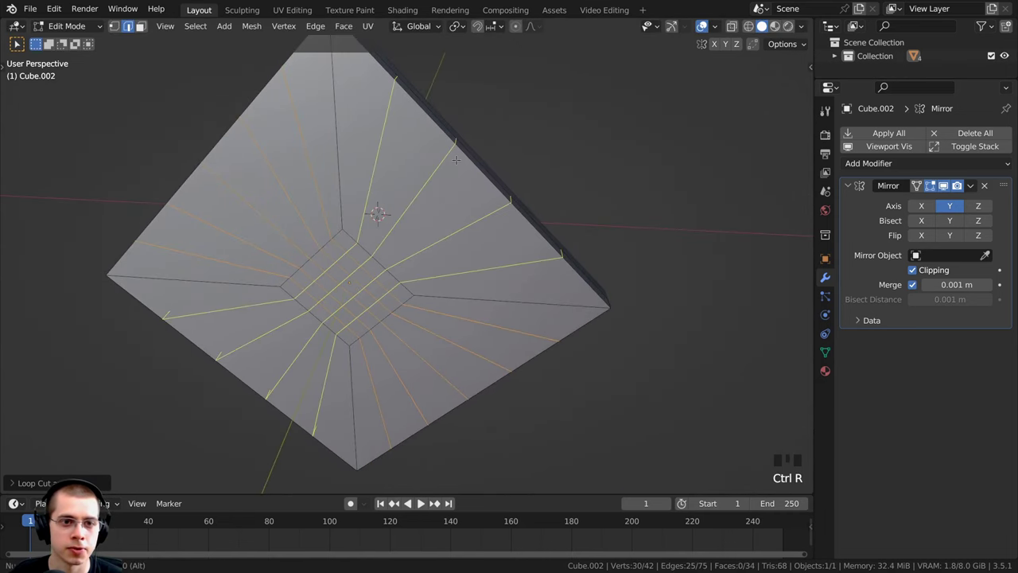
{"action": "scroll", "coordinate": [455, 160], "scroll_direction": "up", "scroll_amount": 1}
{"action": "left_click", "coordinate": [454, 158]}
{"action": "right_click", "coordinate": [454, 158]}
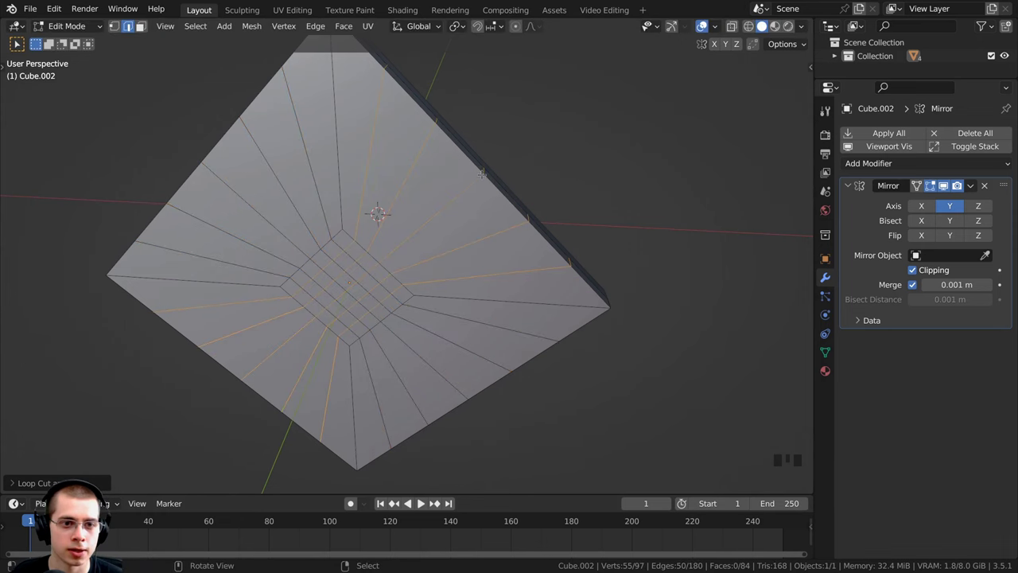
Examine the grid of loop cuts on the panel's face from several angles.
{"action": "scroll", "coordinate": [334, 167], "scroll_direction": "down", "scroll_amount": 2}
{"action": "mouse_move", "coordinate": [322, 159]}
{"action": "middle_mouse_down"}
{"action": "mouse_move", "coordinate": [361, 147]}
{"action": "mouse_move", "coordinate": [328, 152]}
{"action": "middle_mouse_up"}
{"action": "scroll", "coordinate": [328, 152], "scroll_direction": "up", "scroll_amount": 1}
{"action": "scroll", "coordinate": [368, 133], "scroll_direction": "up", "scroll_amount": 1}
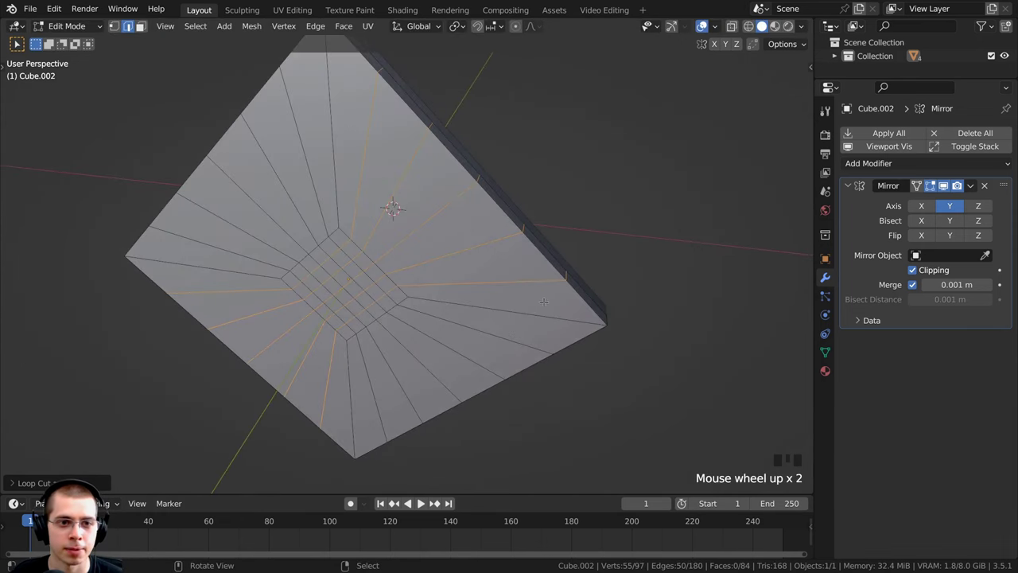
{"action": "scroll", "coordinate": [390, 190], "scroll_direction": "down", "scroll_amount": 1}
{"action": "middle_click_drag", "start_coordinate": [404, 209], "coordinate": [500, 178]}
{"action": "scroll", "coordinate": [499, 177], "scroll_direction": "up", "scroll_amount": 3}
{"action": "middle_click_drag", "start_coordinate": [525, 322], "coordinate": [322, 259]}
{"action": "middle_click_drag", "start_coordinate": [402, 238], "coordinate": [469, 231]}
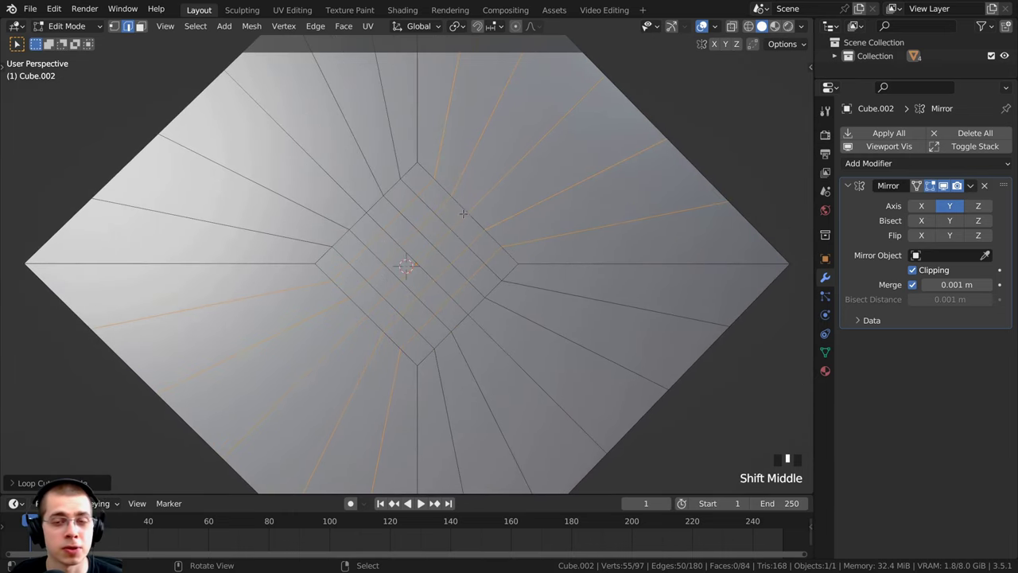
{"action": "middle_click_drag", "start_coordinate": [443, 213], "coordinate": [345, 142], "text": "shift"}
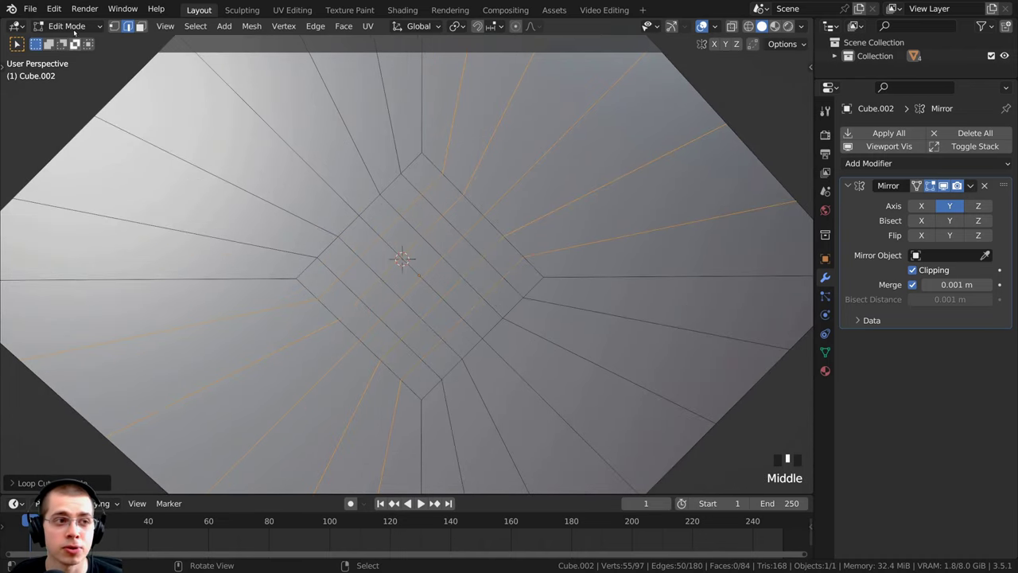
Search the add-ons in Preferences for "loop" and open the details of the LoopTools add-on.
{"action": "left_click", "coordinate": [53, 10]}
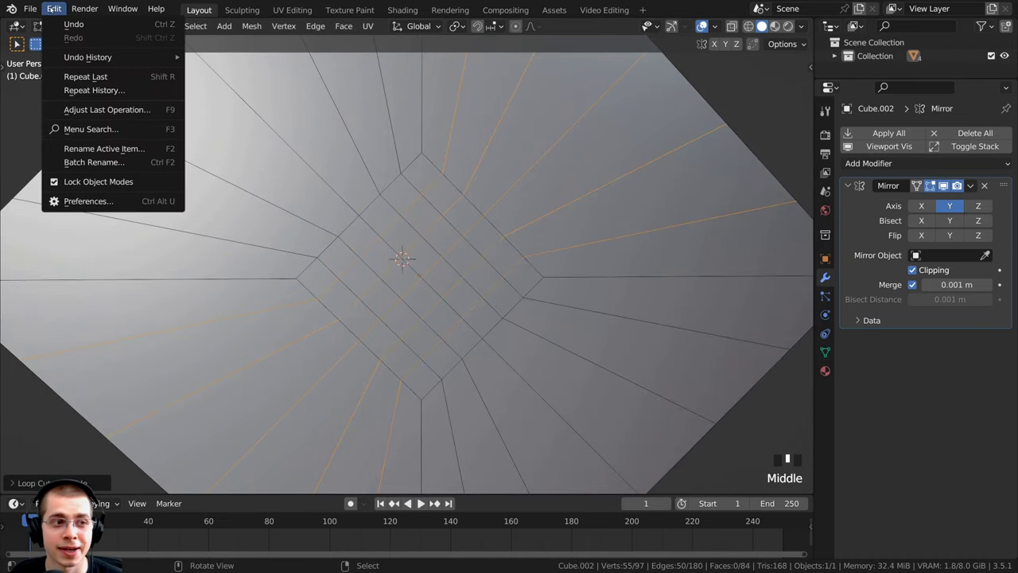
{"action": "left_click", "coordinate": [86, 202]}
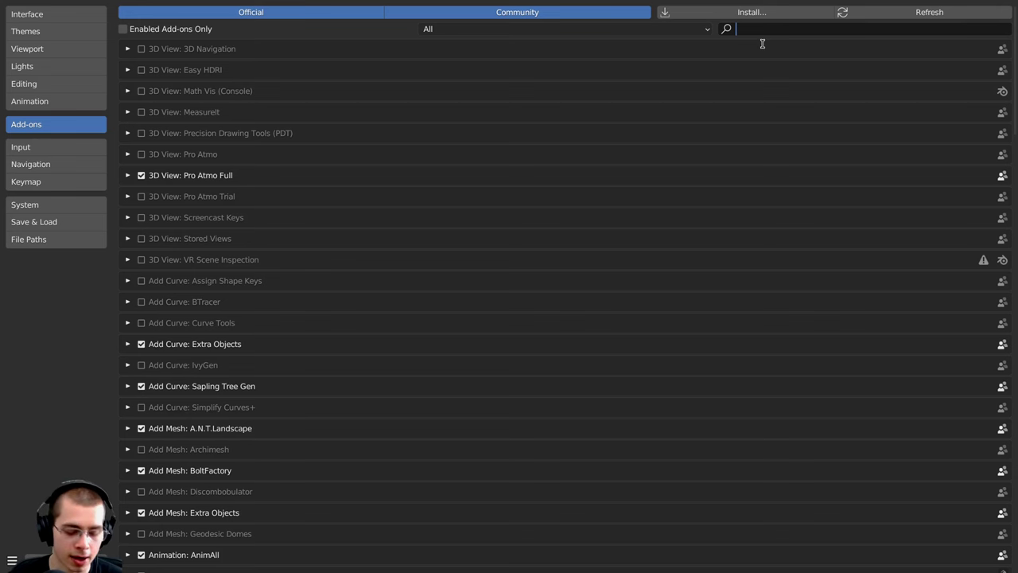
{"action": "type", "text": "loop"}
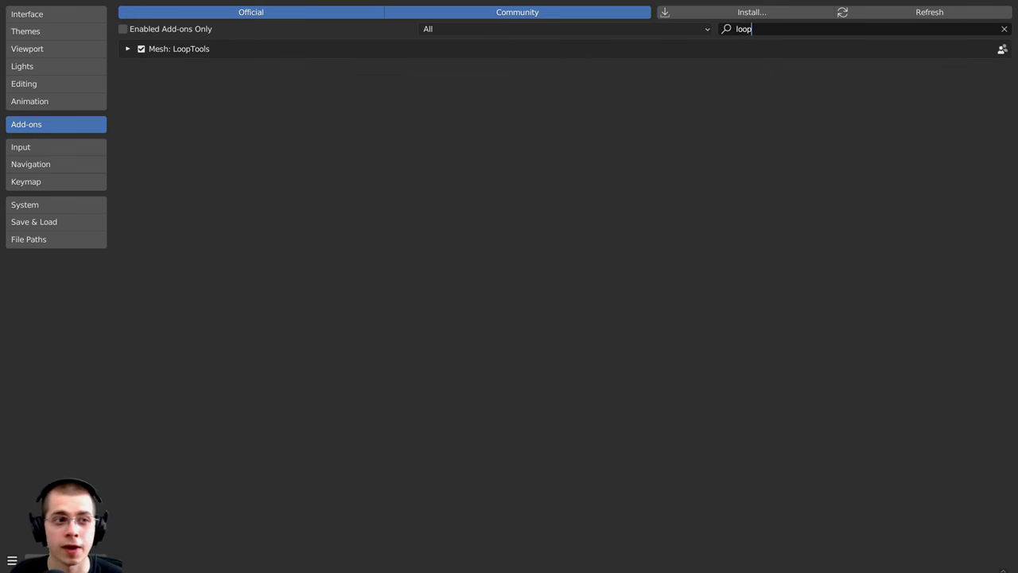
{"action": "key", "text": "Return"}
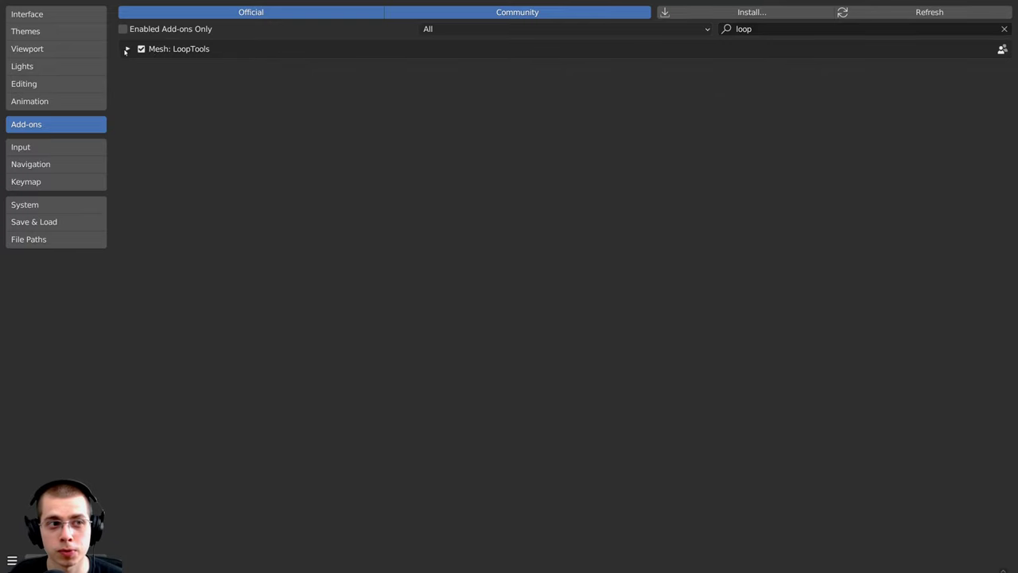
{"action": "left_click", "coordinate": [126, 49]}
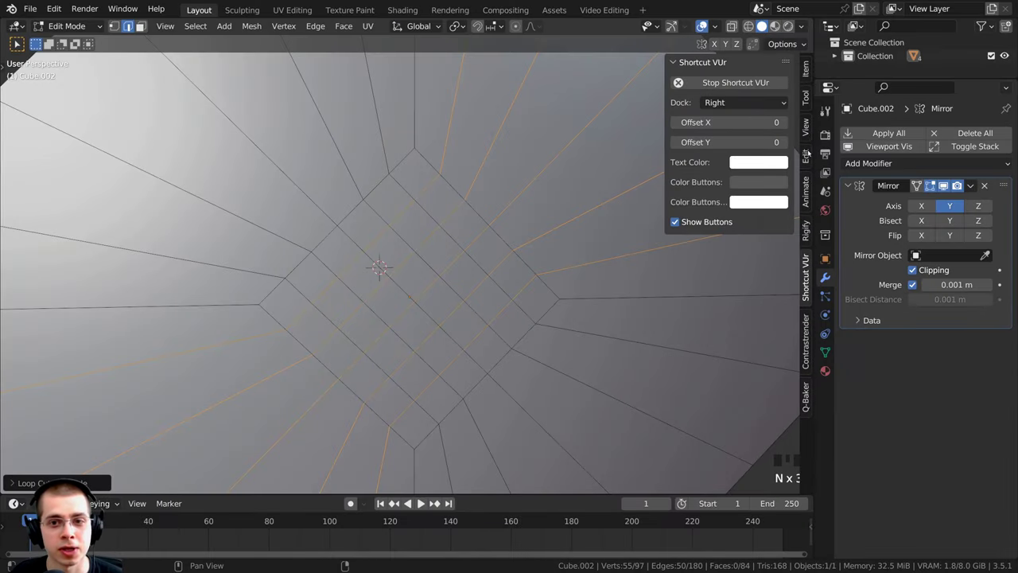
Display the LoopTools commands beside the panel in the 3D viewport.
{"action": "left_click", "coordinate": [805, 153]}
{"action": "middle_click_drag", "start_coordinate": [626, 184], "coordinate": [518, 188]}
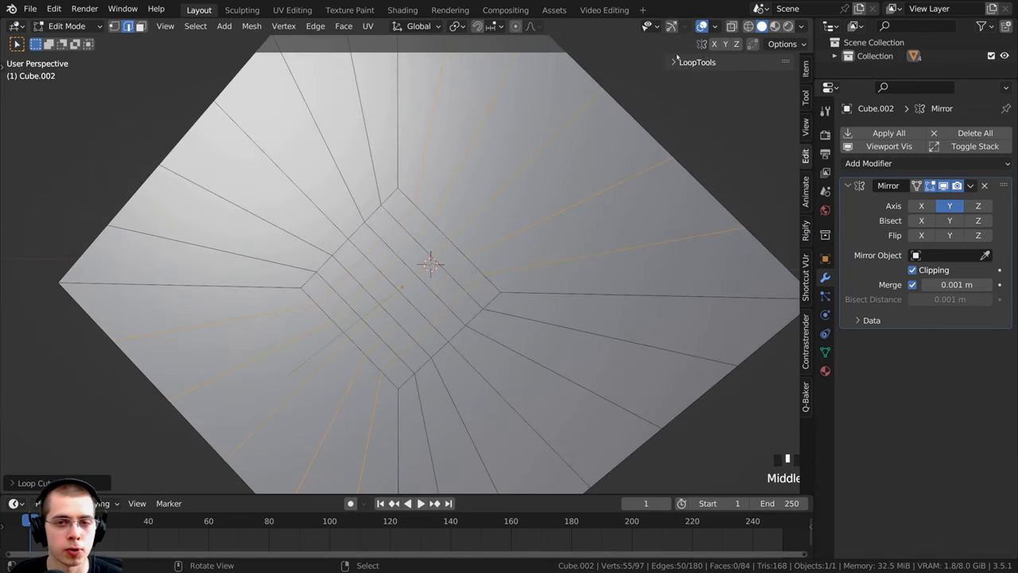
{"action": "left_click", "coordinate": [715, 62]}
{"action": "middle_click_drag", "start_coordinate": [452, 236], "coordinate": [456, 218], "text": "shift"}
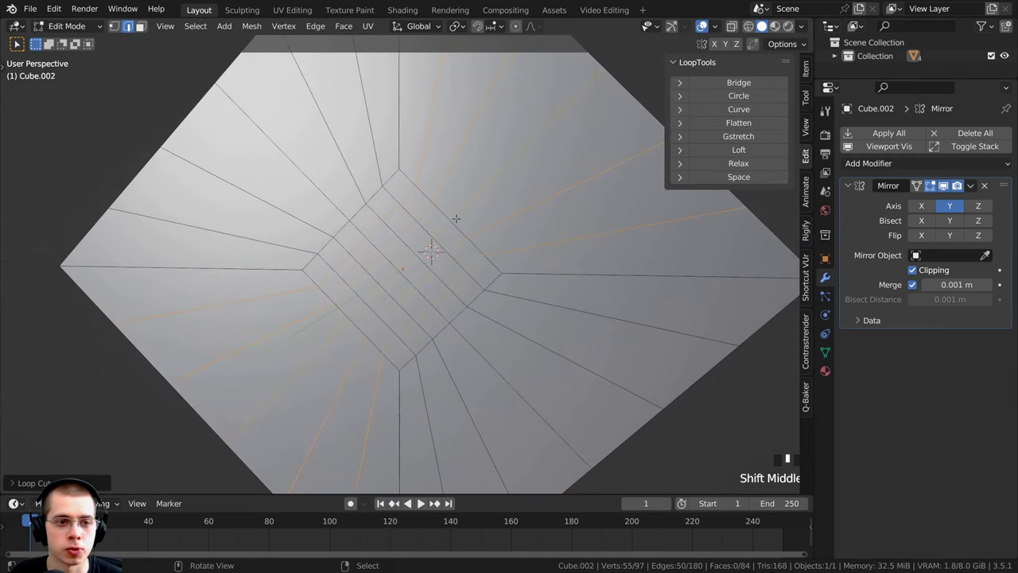
Clear the selection and, in face mode, circle-select all the small grid faces inside the inner diamond.
{"action": "key", "text": "alt+a"}
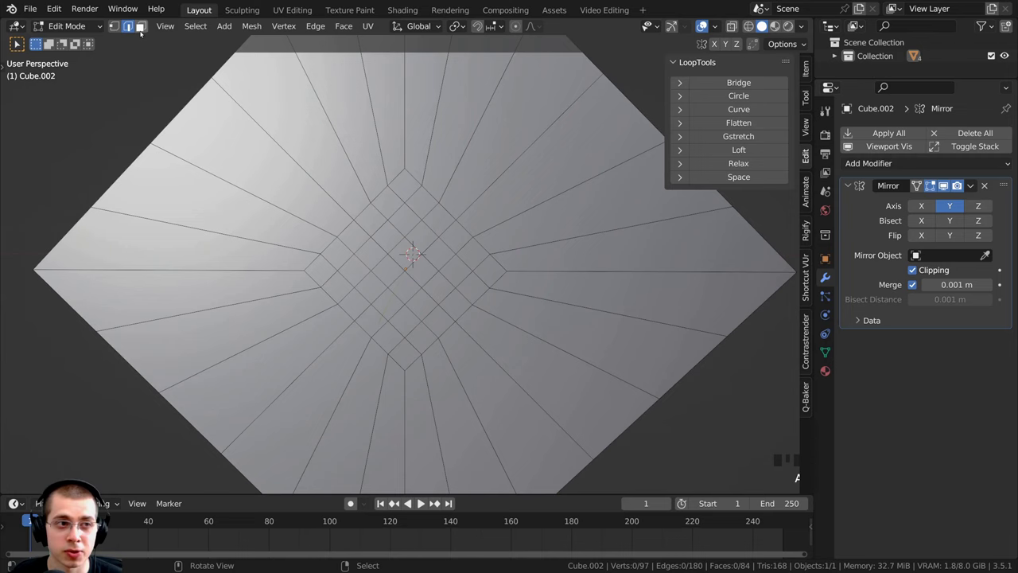
{"action": "left_click", "coordinate": [140, 27]}
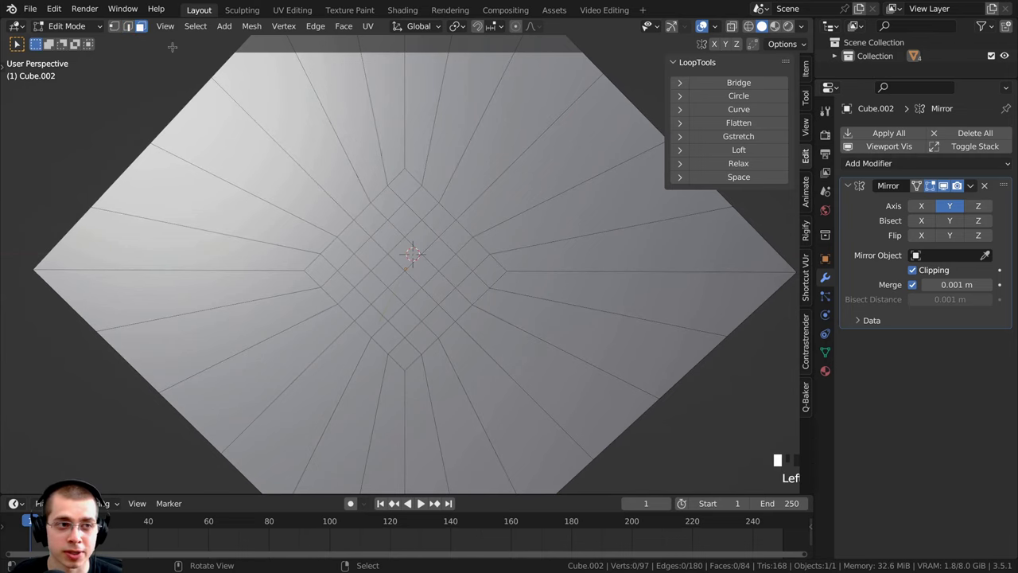
{"action": "middle_click_drag", "start_coordinate": [373, 190], "coordinate": [433, 223]}
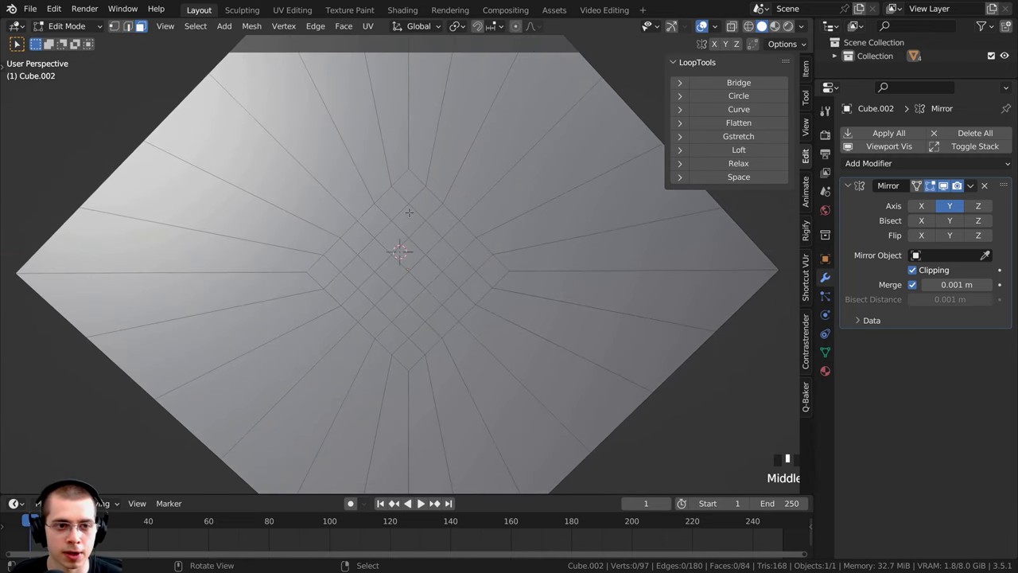
{"action": "key", "text": "c"}
{"action": "mouse_move", "coordinate": [407, 208]}
{"action": "left_mouse_down"}
{"action": "mouse_move", "coordinate": [477, 290]}
{"action": "mouse_move", "coordinate": [470, 272]}
{"action": "mouse_move", "coordinate": [414, 309]}
{"action": "mouse_move", "coordinate": [400, 346]}
{"action": "mouse_move", "coordinate": [358, 251]}
{"action": "mouse_move", "coordinate": [403, 267]}
{"action": "left_mouse_up"}
{"action": "right_click", "coordinate": [378, 291]}
{"action": "middle_click_drag", "start_coordinate": [421, 242], "coordinate": [390, 231]}
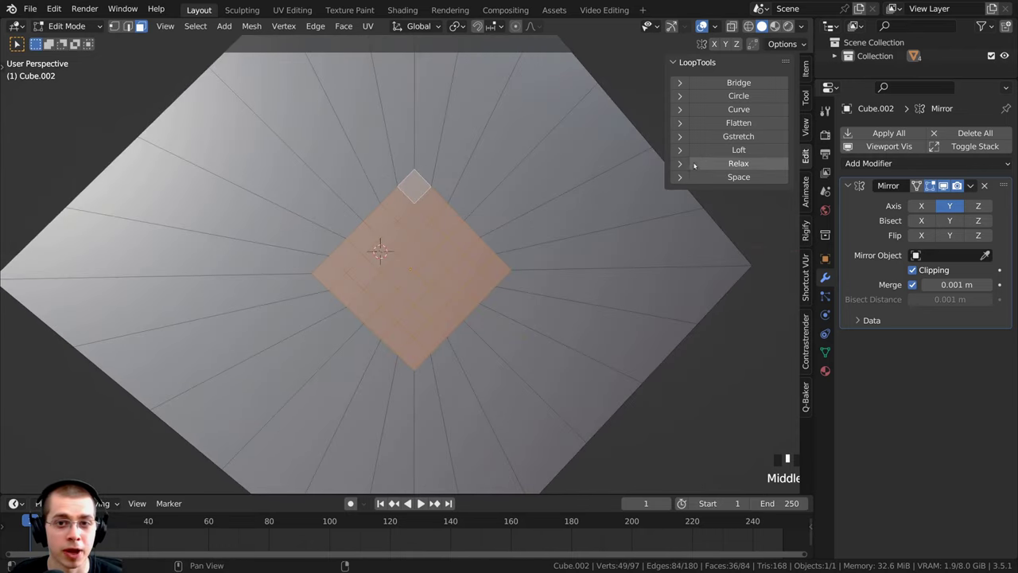
Turn the selected inner faces into a circle with LoopTools and scale the circle down to about 0.9.
{"action": "left_click", "coordinate": [729, 103]}
{"action": "scroll", "coordinate": [452, 286], "scroll_direction": "down", "scroll_amount": 3}
{"action": "middle_click_drag", "start_coordinate": [452, 286], "coordinate": [426, 265]}
{"action": "scroll", "coordinate": [426, 264], "scroll_direction": "up", "scroll_amount": 2}
{"action": "key", "text": "s"}
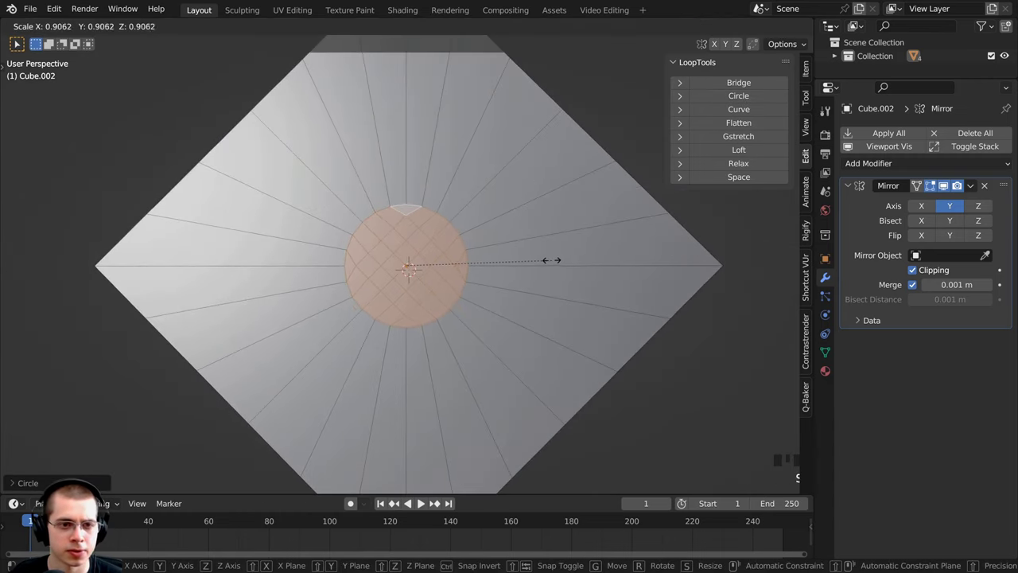
{"action": "left_click", "coordinate": [533, 261]}
Raise the circle of faces slightly along the global Z axis, above the centre of the panel.
{"action": "key", "text": "g"}
{"action": "key", "text": "z"}
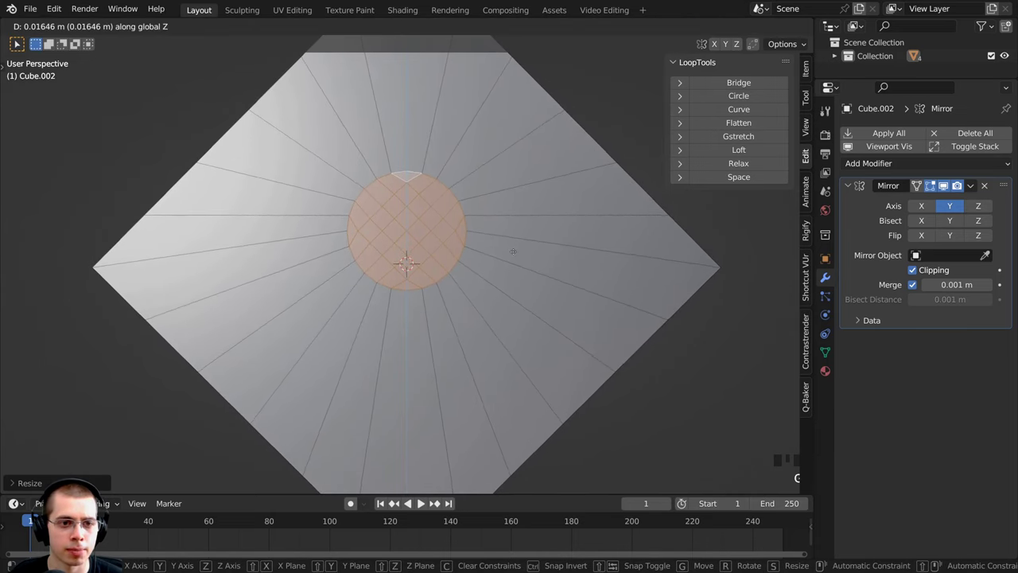
{"action": "left_click", "coordinate": [513, 260]}
{"action": "scroll", "coordinate": [512, 261], "scroll_direction": "down", "scroll_amount": 2}
{"action": "key", "text": "g"}
{"action": "key", "text": "z"}
{"action": "left_click", "coordinate": [515, 297]}
Extrude the circular faces back through the panel's thickness and delete them to open a round hole.
{"action": "key", "text": "e"}
{"action": "middle_click_drag", "start_coordinate": [514, 297], "coordinate": [321, 273]}
{"action": "left_click", "coordinate": [502, 295]}
{"action": "key", "text": "x"}
{"action": "left_click", "coordinate": [419, 212]}
{"action": "scroll", "coordinate": [429, 262], "scroll_direction": "down", "scroll_amount": 3}
Return to object mode, hide the LoopTools commands and reveal the hidden roof and wall objects.
{"action": "key", "text": "Tab"}
{"action": "key", "text": "n"}
{"action": "scroll", "coordinate": [320, 273], "scroll_direction": "down", "scroll_amount": 2}
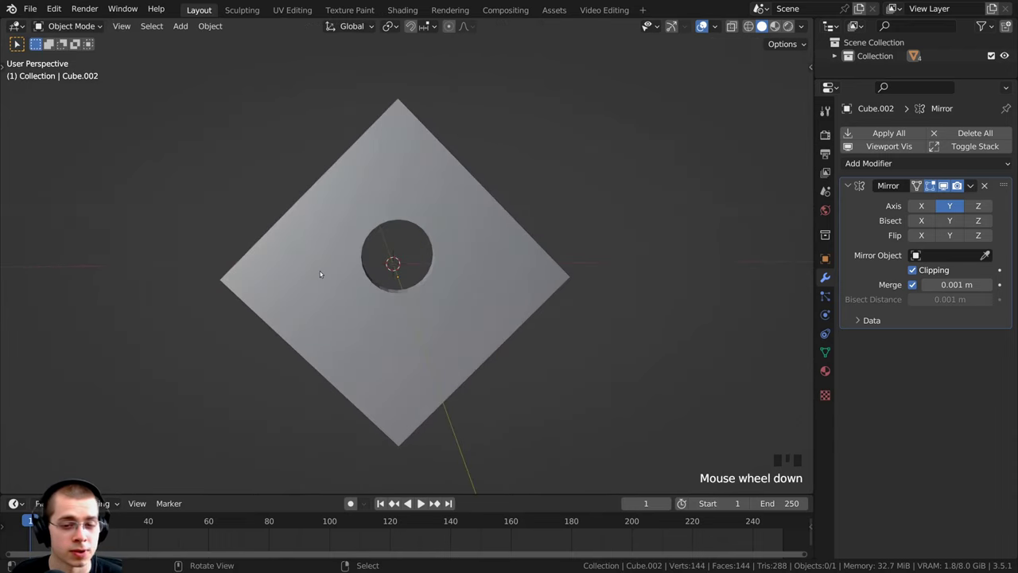
{"action": "key", "text": "alt+h"}
{"action": "middle_click_drag", "start_coordinate": [342, 223], "coordinate": [456, 218]}
Select the end panel with the round hole and apply its Mirror modifier.
{"action": "right_click", "coordinate": [412, 191]}
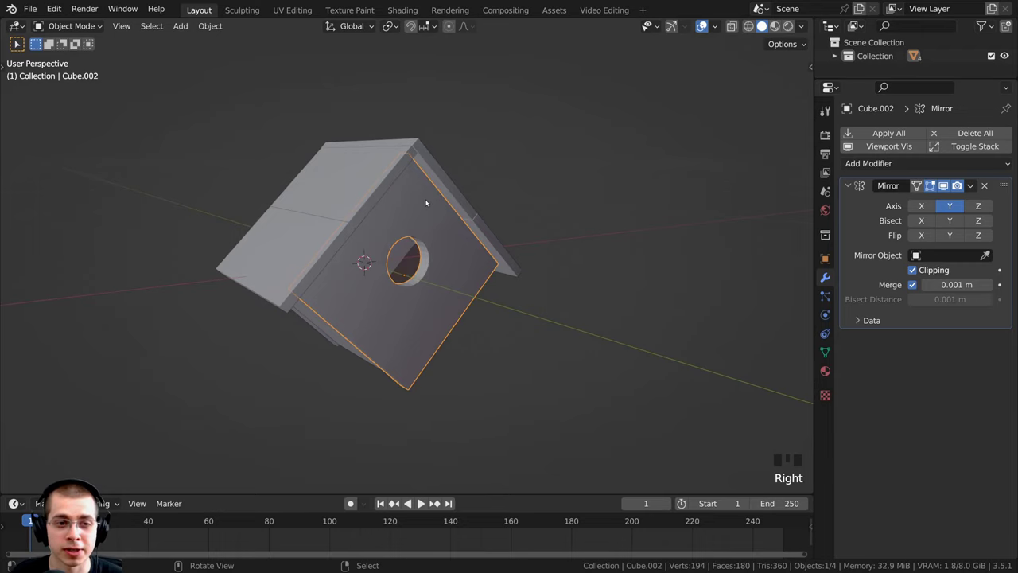
{"action": "left_click", "coordinate": [970, 186]}
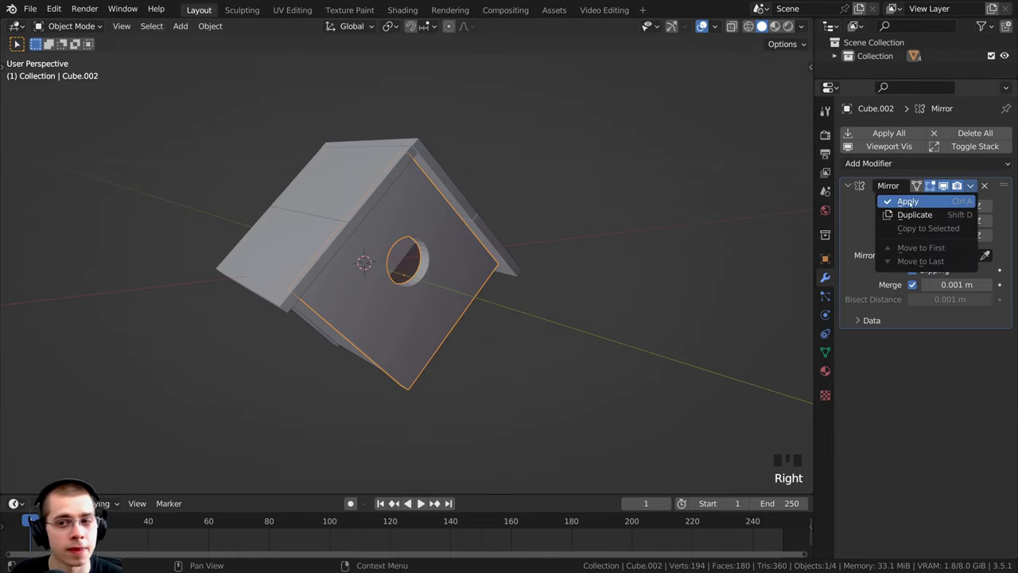
{"action": "left_click", "coordinate": [910, 203]}
{"action": "key", "text": "Tab"}
{"action": "scroll", "coordinate": [509, 239], "scroll_direction": "up", "scroll_amount": 1}
{"action": "key", "text": "Tab"}
Select all the house parts and apply their object transforms.
{"action": "key", "text": "a"}
{"action": "middle_click_drag", "start_coordinate": [238, 247], "coordinate": [452, 109]}
{"action": "left_click_drag", "start_coordinate": [534, 79], "coordinate": [168, 309]}
{"action": "scroll", "coordinate": [221, 270], "scroll_direction": "down", "scroll_amount": 2}
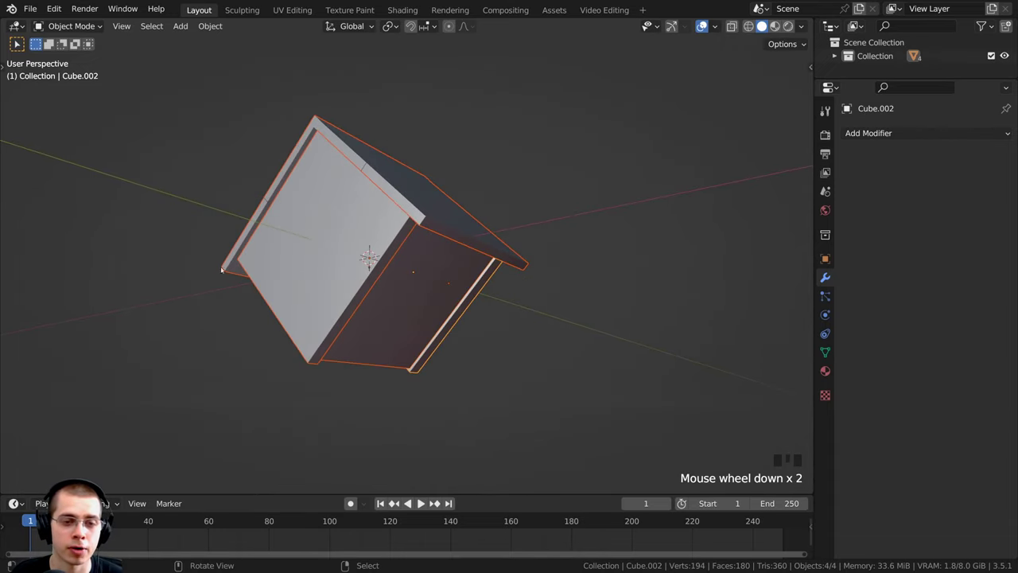
{"action": "middle_click_drag", "start_coordinate": [221, 270], "coordinate": [234, 323]}
{"action": "scroll", "coordinate": [353, 255], "scroll_direction": "up", "scroll_amount": 2}
{"action": "middle_click_drag", "start_coordinate": [352, 255], "coordinate": [388, 215], "text": "shift"}
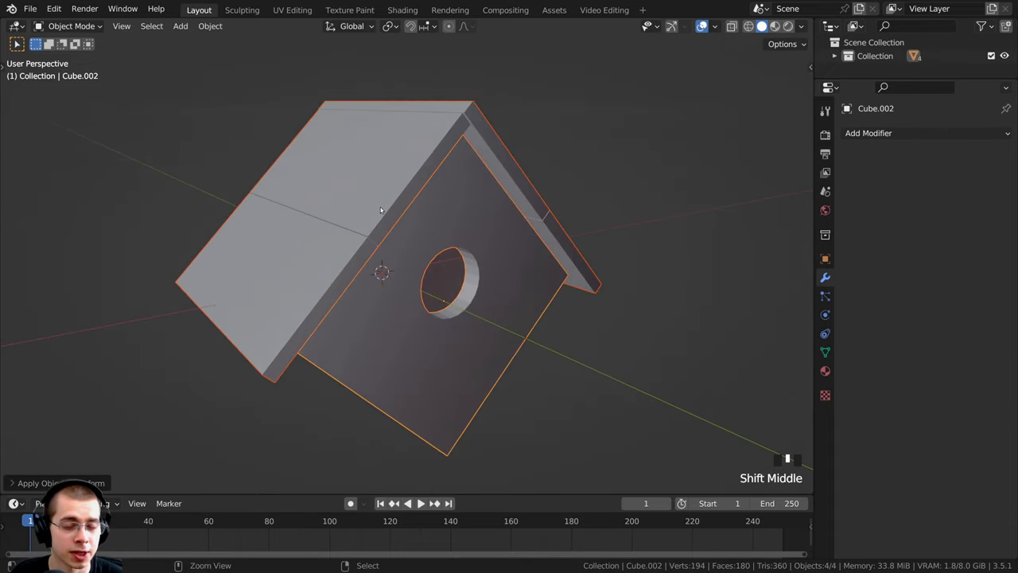
{"action": "key", "text": "ctrl+a"}
{"action": "left_click", "coordinate": [350, 208]}
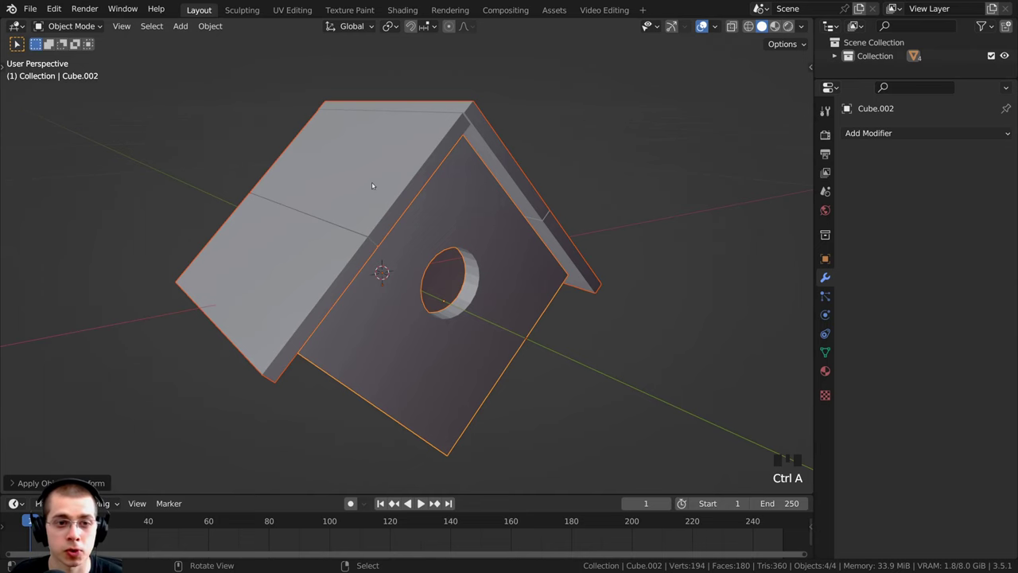
Add a Bevel modifier with 4 segments to the end panel.
{"action": "middle_click_drag", "start_coordinate": [370, 186], "coordinate": [381, 227], "text": "shift"}
{"action": "scroll", "coordinate": [383, 295], "scroll_direction": "down", "scroll_amount": 1}
{"action": "middle_click_drag", "start_coordinate": [384, 295], "coordinate": [857, 217]}
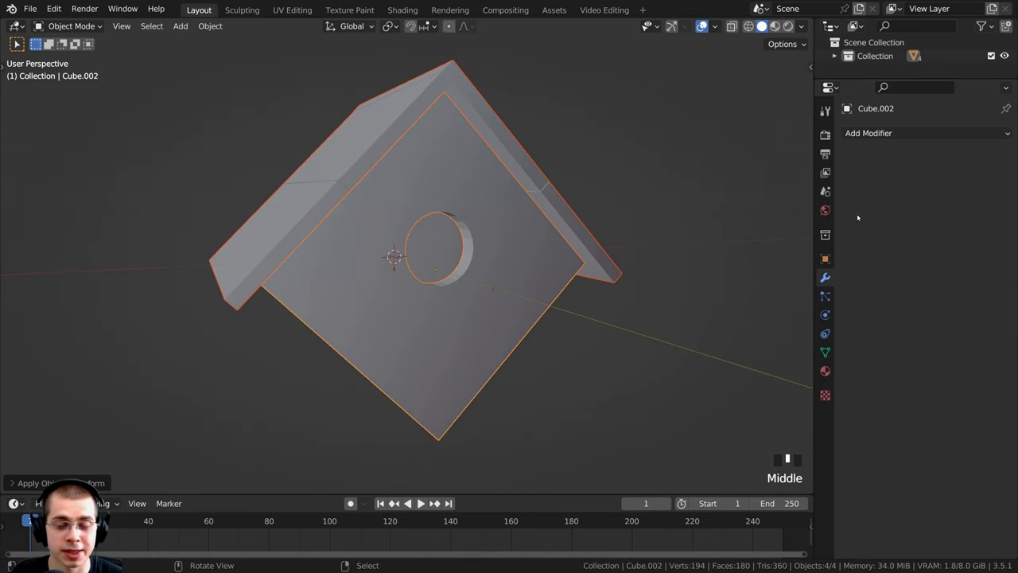
{"action": "left_click", "coordinate": [865, 135]}
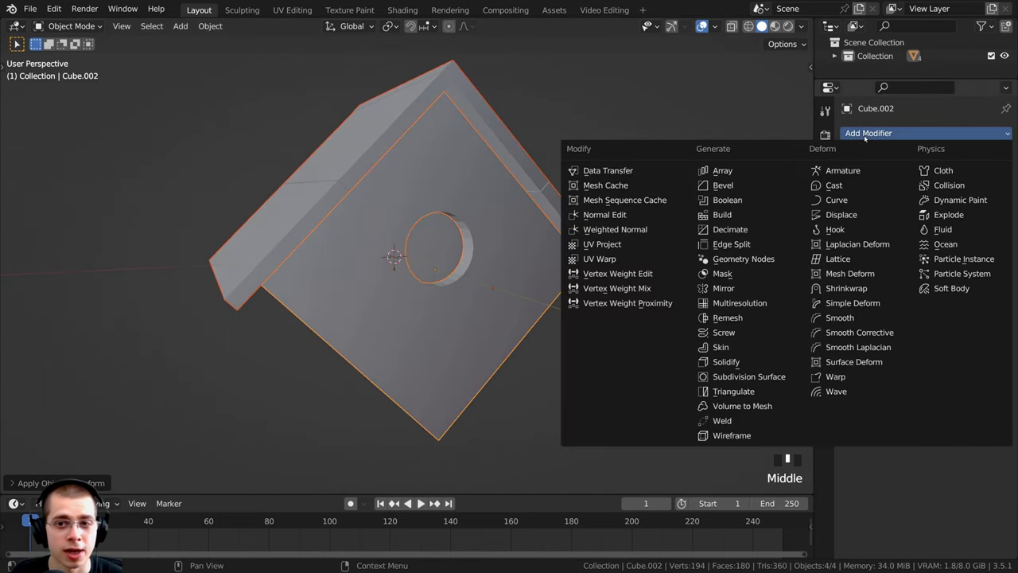
{"action": "left_click", "coordinate": [723, 184]}
{"action": "scroll", "coordinate": [564, 226], "scroll_direction": "up", "scroll_amount": 2}
{"action": "middle_click_drag", "start_coordinate": [565, 226], "coordinate": [589, 234]}
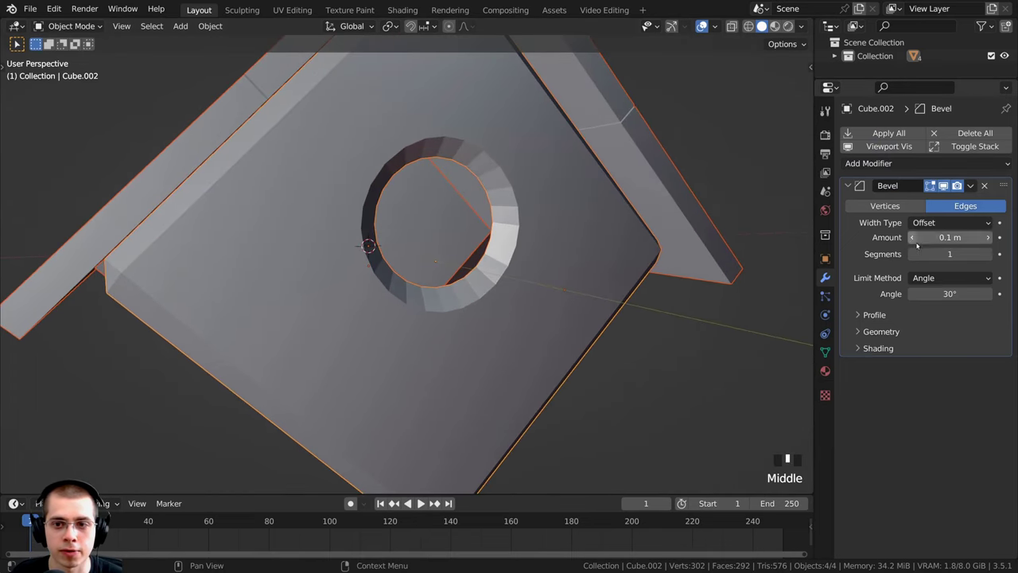
{"action": "left_click", "coordinate": [986, 254]}
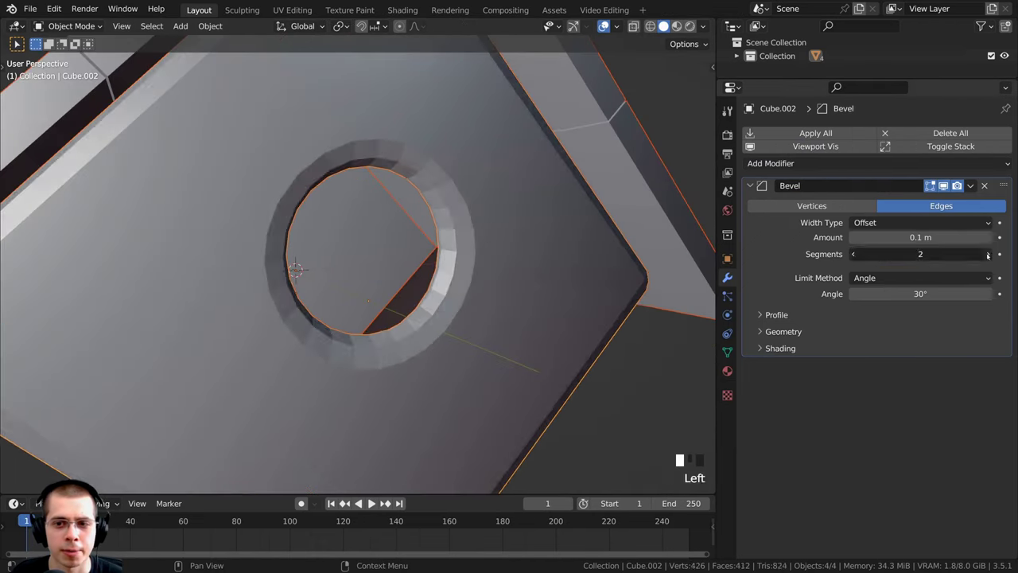
{"action": "left_click", "coordinate": [986, 254]}
{"action": "left_click", "coordinate": [986, 253]}
{"action": "middle_click_drag", "start_coordinate": [556, 259], "coordinate": [441, 253]}
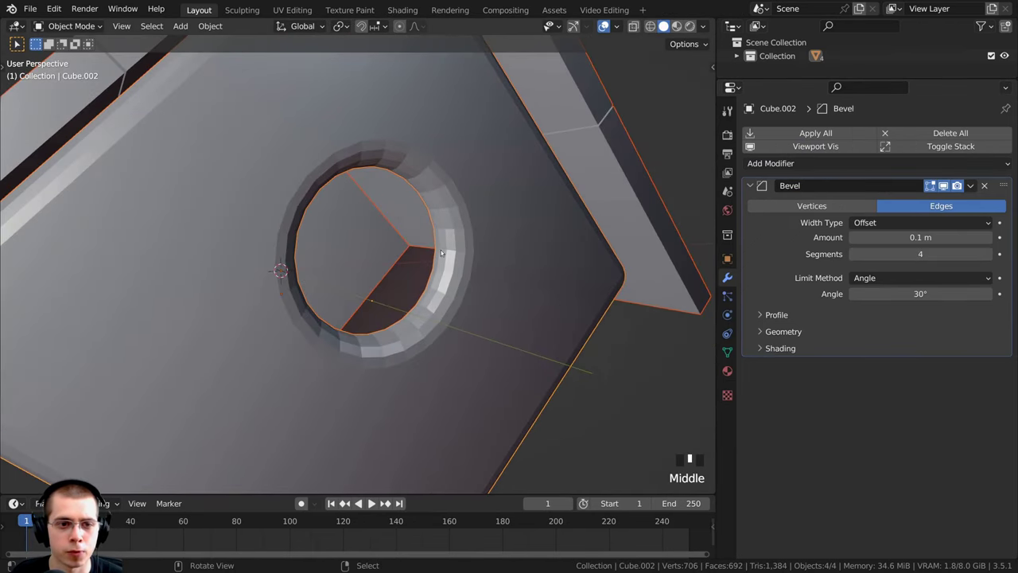
Set the end panel's bevel amount to 0.001 m.
{"action": "left_click_drag", "start_coordinate": [928, 237], "coordinate": [879, 237], "text": "shift"}
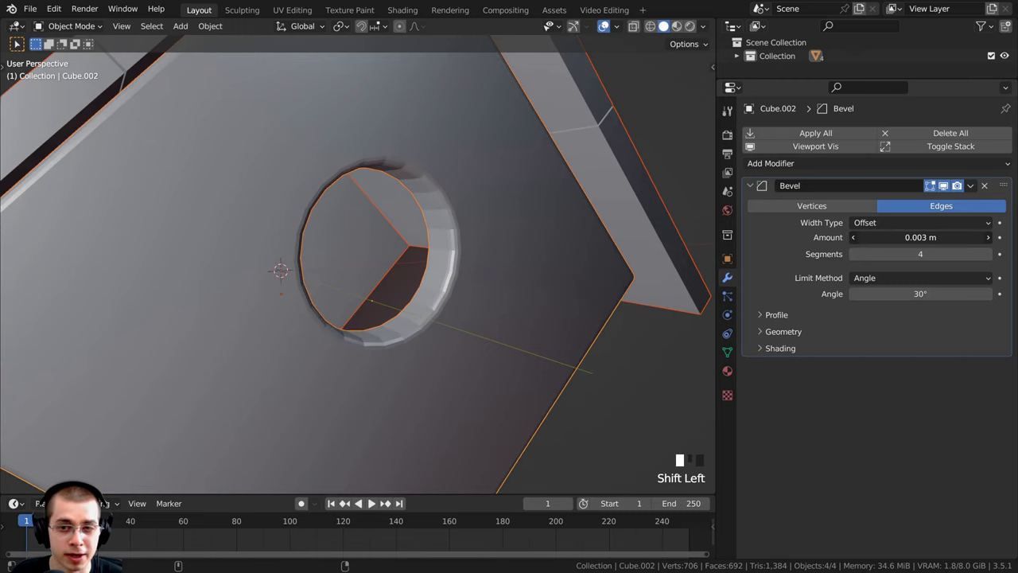
{"action": "left_click", "coordinate": [929, 237]}
{"action": "type", "text": "1"}
{"action": "key", "text": "Return"}
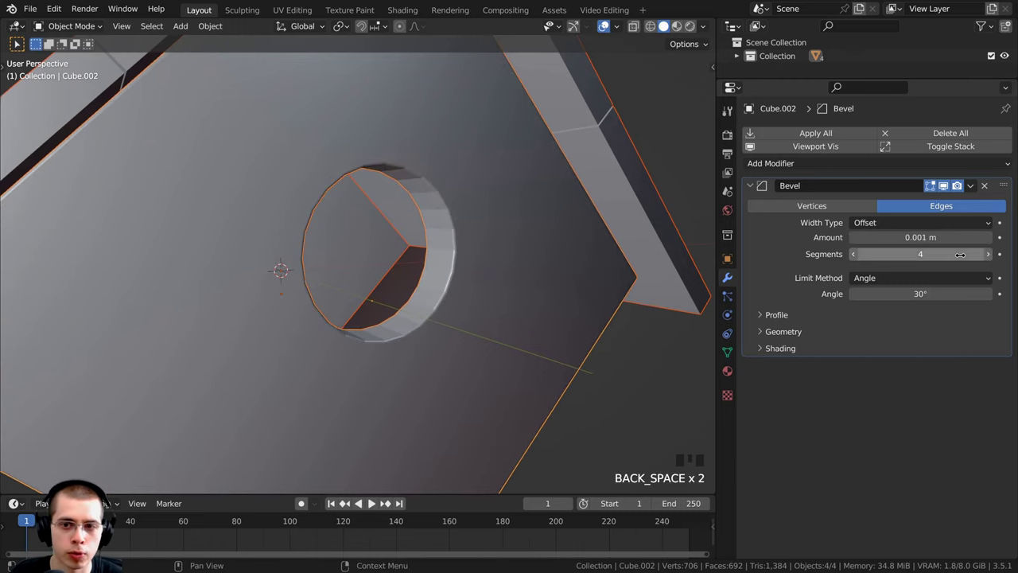
{"action": "scroll", "coordinate": [604, 279], "scroll_direction": "down", "scroll_amount": 3}
{"action": "middle_click_drag", "start_coordinate": [605, 279], "coordinate": [644, 274]}
{"action": "scroll", "coordinate": [644, 274], "scroll_direction": "up", "scroll_amount": 1}
{"action": "scroll", "coordinate": [254, 193], "scroll_direction": "down", "scroll_amount": 2}
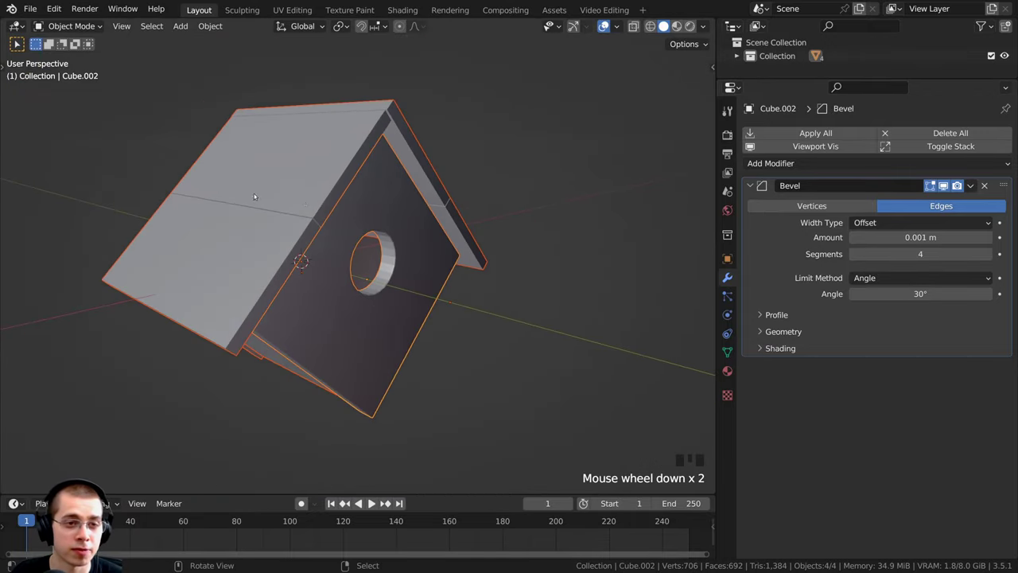
Keep the end panel as the active object and copy its Bevel modifier to the other selected house parts.
{"action": "middle_click_drag", "start_coordinate": [255, 193], "coordinate": [423, 303]}
{"action": "scroll", "coordinate": [429, 314], "scroll_direction": "up", "scroll_amount": 3}
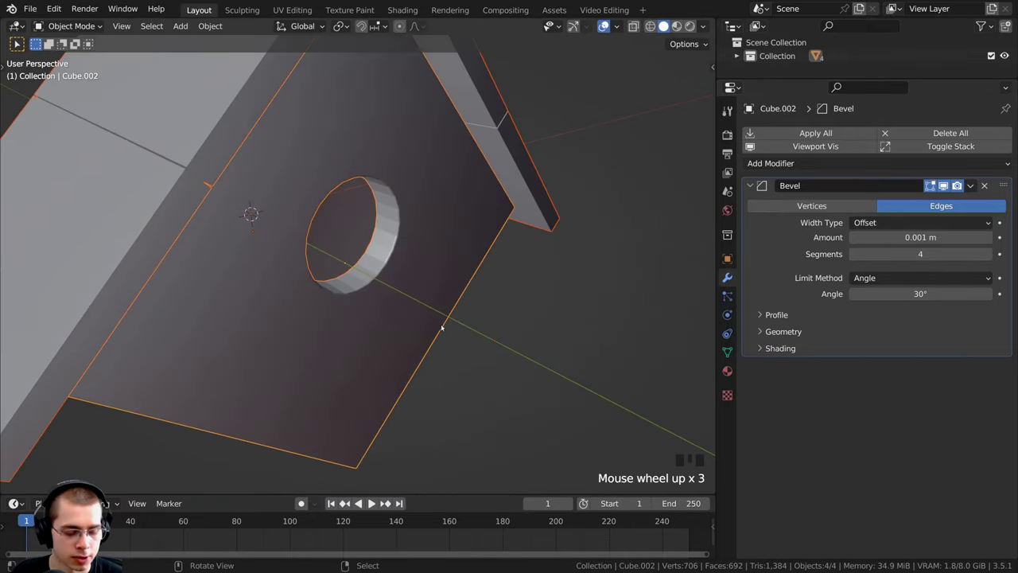
{"action": "key", "text": "shift+Right"}
{"action": "key", "text": "shift+Right"}
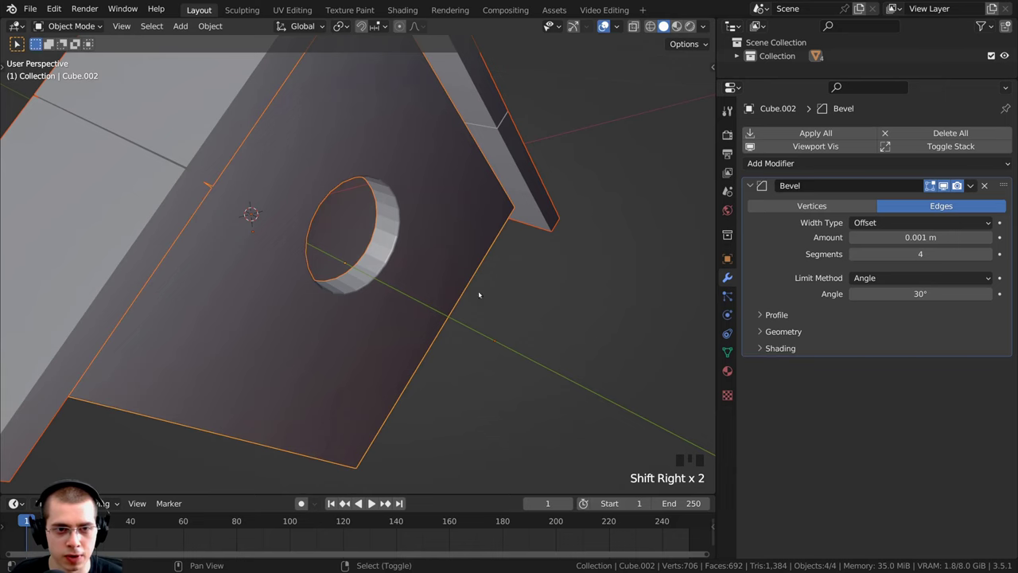
{"action": "scroll", "coordinate": [400, 269], "scroll_direction": "up", "scroll_amount": 2}
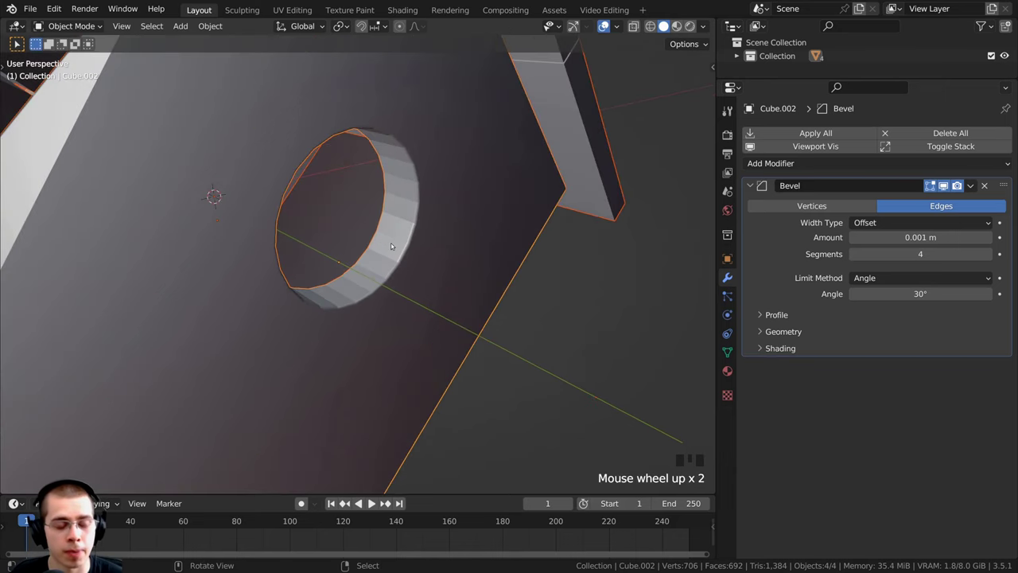
{"action": "key", "text": "ctrl+l"}
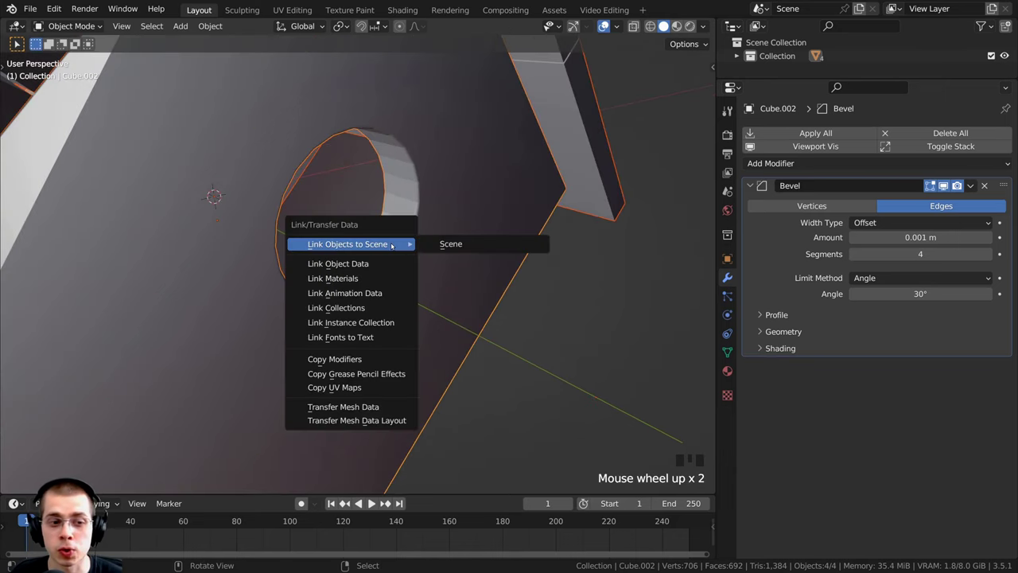
{"action": "left_click", "coordinate": [364, 360]}
{"action": "scroll", "coordinate": [388, 312], "scroll_direction": "down", "scroll_amount": 4}
{"action": "middle_click_drag", "start_coordinate": [388, 311], "coordinate": [347, 282]}
{"action": "scroll", "coordinate": [435, 196], "scroll_direction": "up", "scroll_amount": 2}
{"action": "scroll", "coordinate": [435, 196], "scroll_direction": "down", "scroll_amount": 2}
Shade all the selected house parts smooth.
{"action": "middle_click_drag", "start_coordinate": [515, 317], "coordinate": [300, 209]}
{"action": "right_click", "coordinate": [414, 180]}
{"action": "left_click", "coordinate": [414, 179]}
{"action": "scroll", "coordinate": [437, 192], "scroll_direction": "down", "scroll_amount": 3}
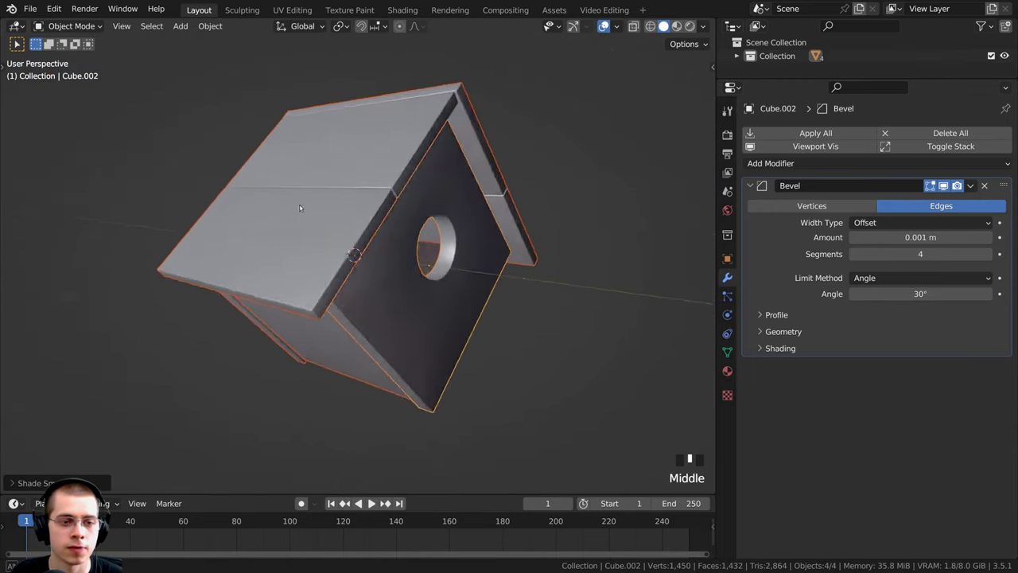
Select only the end panel and, in edit mode, add a loop cut slid close to the panel's outer edge.
{"action": "key", "text": "alt+a"}
{"action": "middle_click_drag", "start_coordinate": [469, 207], "coordinate": [381, 225]}
{"action": "scroll", "coordinate": [422, 194], "scroll_direction": "up", "scroll_amount": 4}
{"action": "scroll", "coordinate": [411, 256], "scroll_direction": "up", "scroll_amount": 1}
{"action": "right_click", "coordinate": [386, 117]}
{"action": "key", "text": "Tab"}
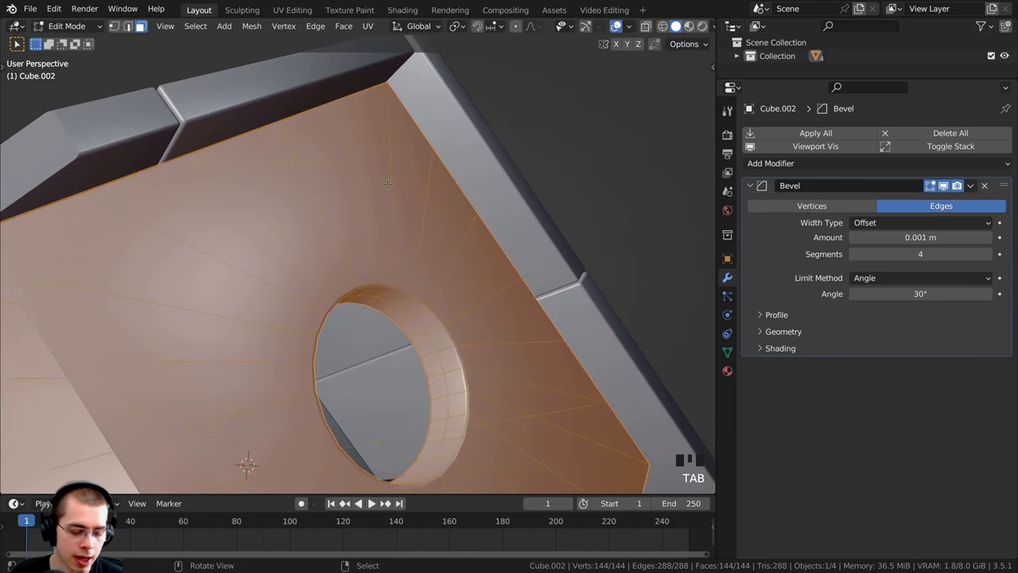
{"action": "key", "text": "ctrl+r"}
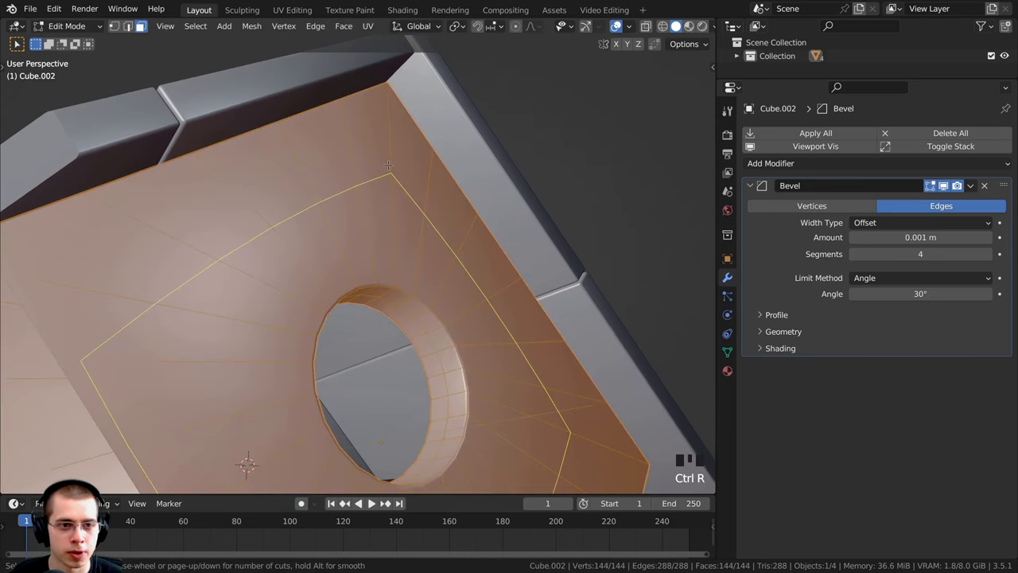
{"action": "left_click", "coordinate": [390, 168]}
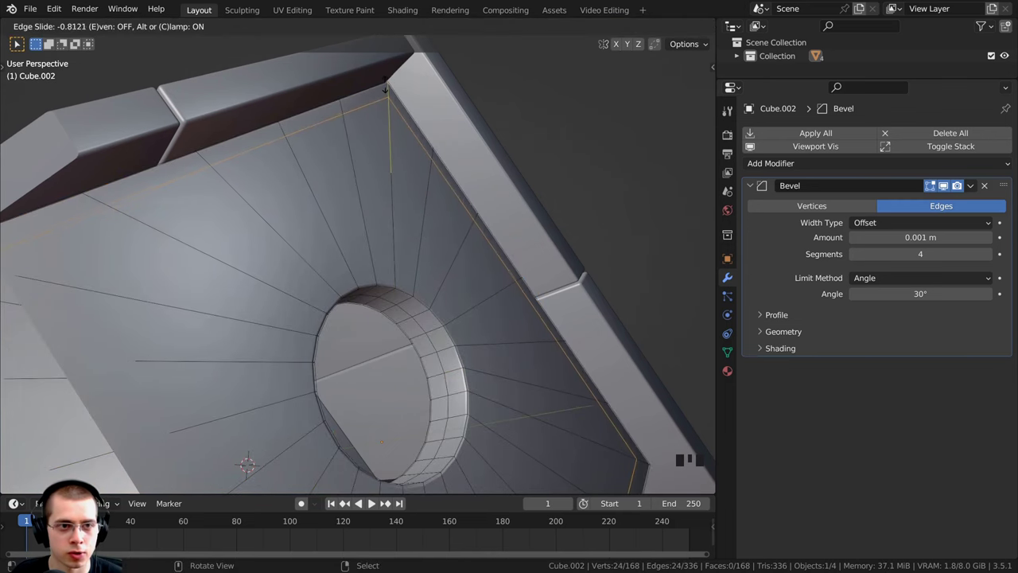
{"action": "left_click", "coordinate": [386, 78]}
Add a second loop cut around the round hole with Even on, slid to about 0.9, close to the hole's rim.
{"action": "key", "text": "ctrl+r"}
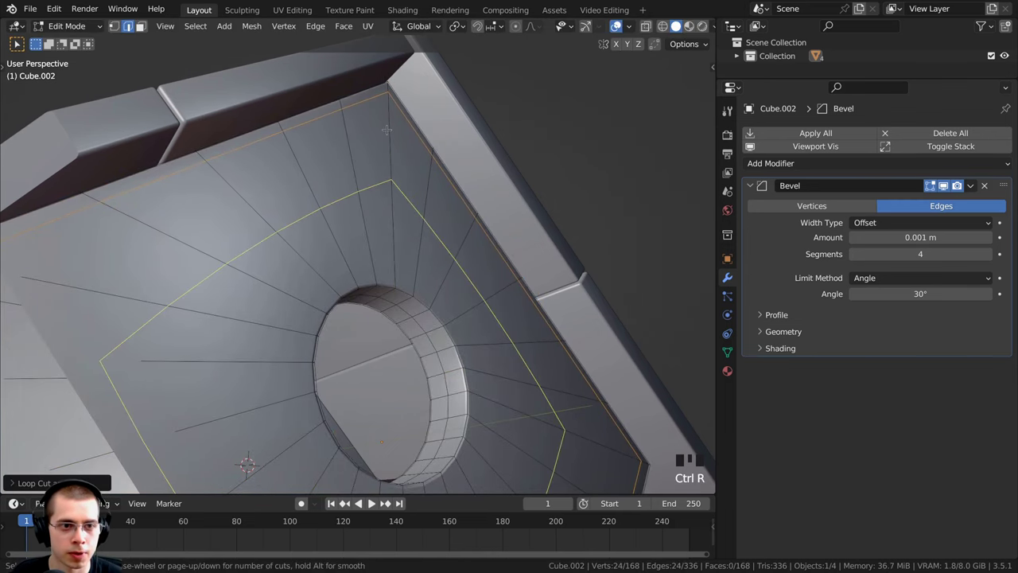
{"action": "left_click", "coordinate": [388, 143]}
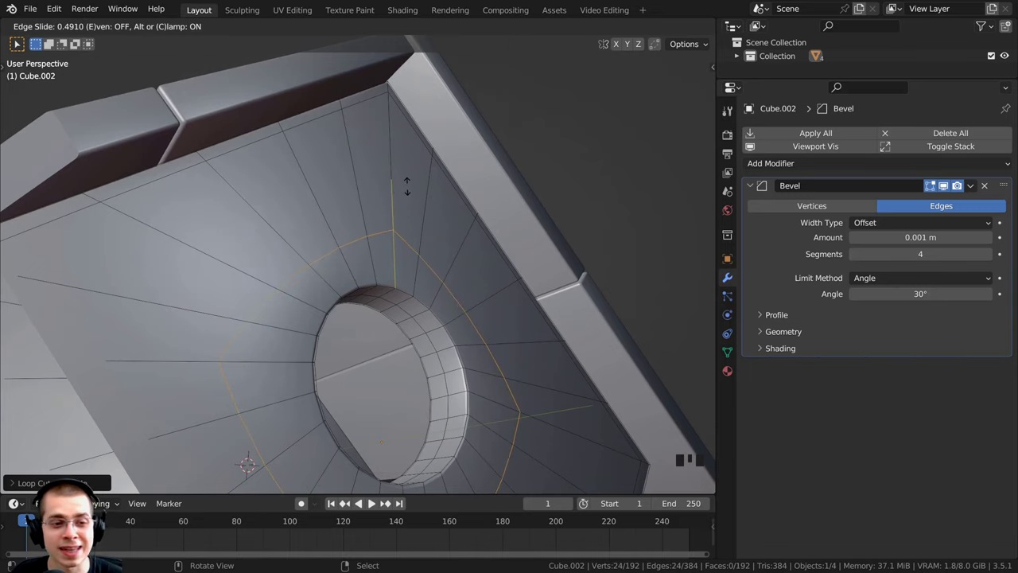
{"action": "key", "text": "e"}
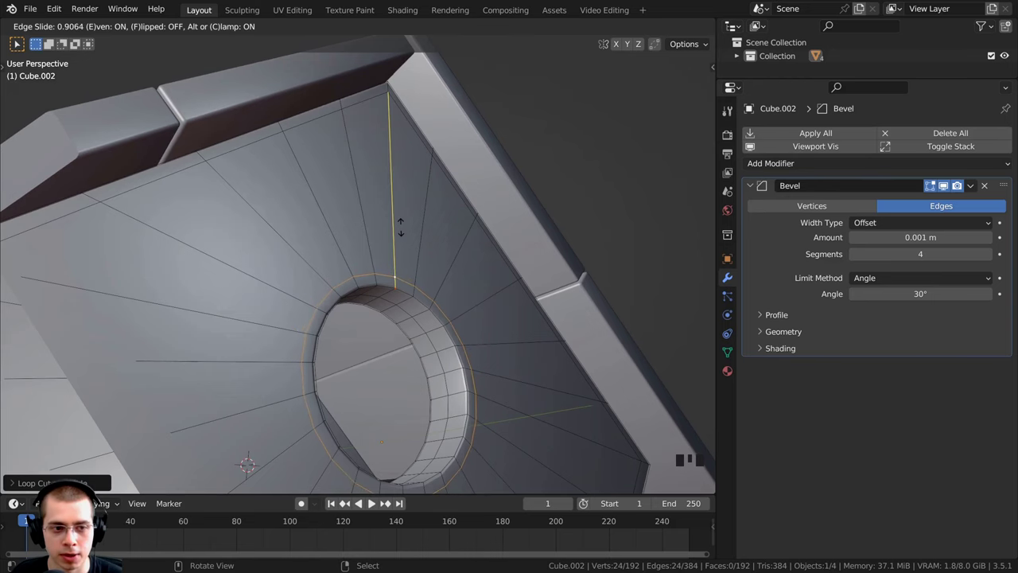
{"action": "left_click", "coordinate": [400, 226]}
{"action": "mouse_move", "coordinate": [401, 227]}
{"action": "middle_mouse_down"}
{"action": "mouse_move", "coordinate": [266, 415]}
{"action": "mouse_move", "coordinate": [404, 176]}
{"action": "mouse_move", "coordinate": [404, 214]}
{"action": "mouse_move", "coordinate": [359, 147]}
{"action": "mouse_move", "coordinate": [429, 216]}
{"action": "mouse_move", "coordinate": [491, 215]}
{"action": "mouse_move", "coordinate": [432, 268]}
{"action": "mouse_move", "coordinate": [397, 207]}
{"action": "middle_mouse_up"}
Return to object mode, deselect everything and save the file.
{"action": "key", "text": "Tab"}
{"action": "scroll", "coordinate": [376, 138], "scroll_direction": "down", "scroll_amount": 2}
{"action": "scroll", "coordinate": [359, 148], "scroll_direction": "down", "scroll_amount": 1}
{"action": "key", "text": "alt+a"}
{"action": "key", "text": "ctrl+s"}
Add a cylinder mesh with 12 vertices.
{"action": "key", "text": "shift+a"}
{"action": "mouse_move", "coordinate": [383, 191]}
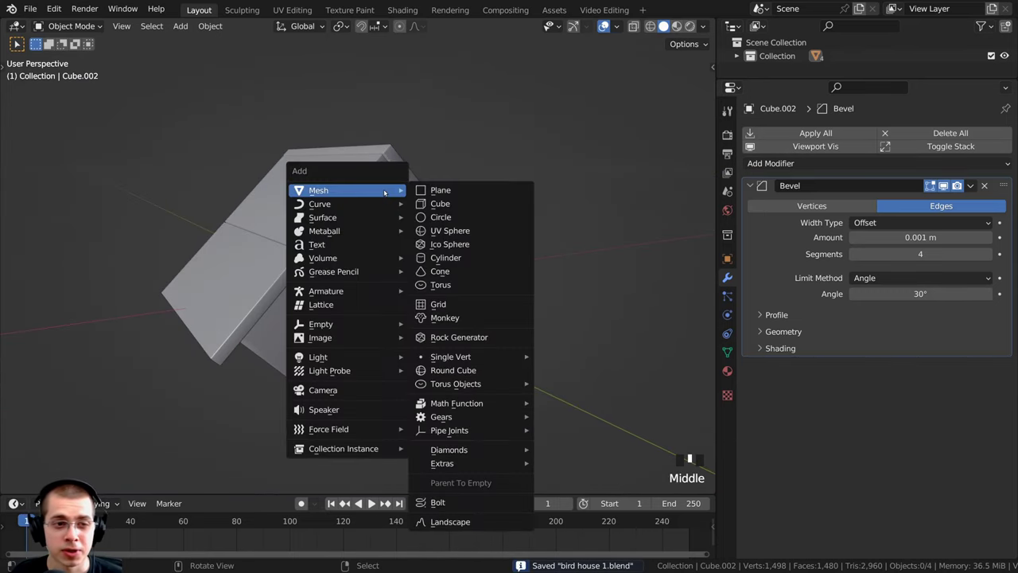
{"action": "left_click", "coordinate": [456, 259]}
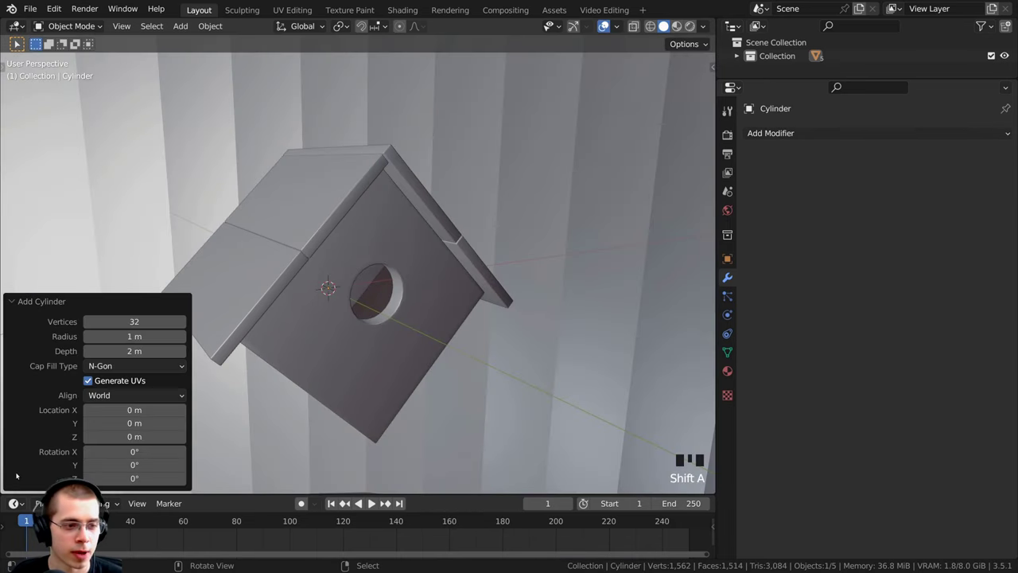
{"action": "left_click", "coordinate": [109, 320]}
{"action": "type", "text": "12"}
{"action": "left_click", "coordinate": [162, 240]}
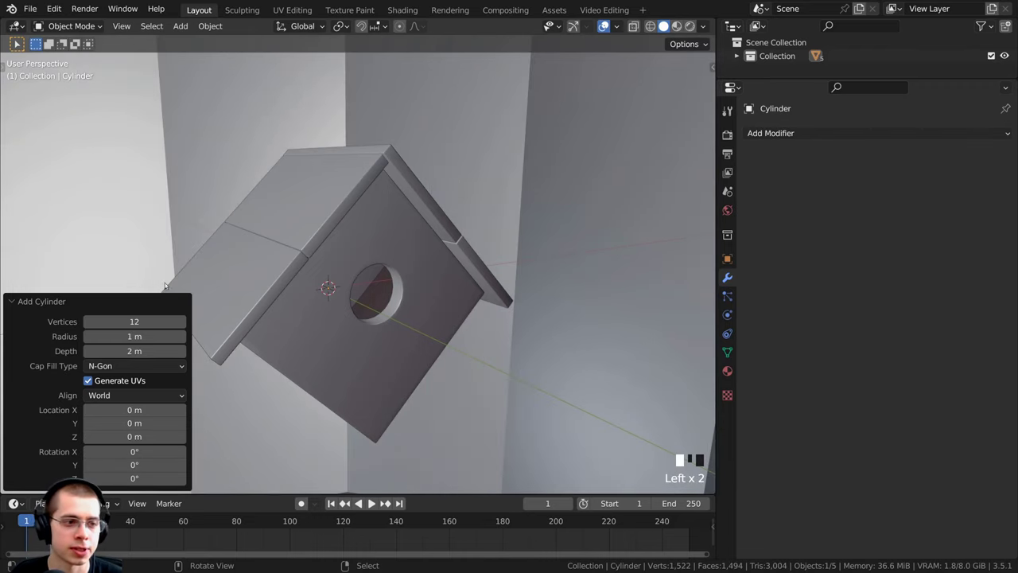
Scale the cylinder down well below the house's size and move it in front of the end panel.
{"action": "scroll", "coordinate": [629, 366], "scroll_direction": "down", "scroll_amount": 5}
{"action": "key", "text": "s"}
{"action": "key", "text": "s"}
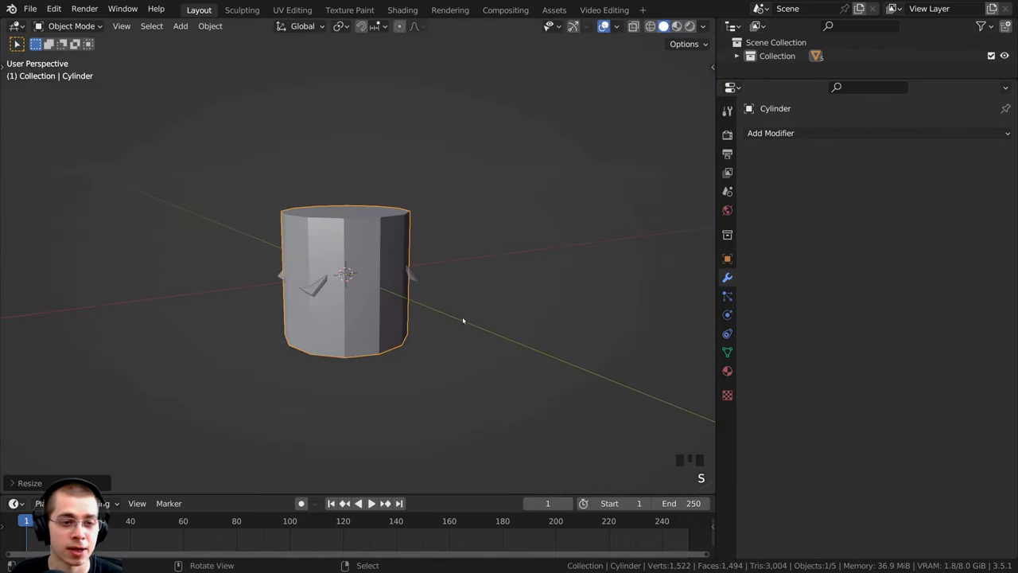
{"action": "left_click", "coordinate": [356, 296]}
{"action": "middle_click_drag", "start_coordinate": [357, 297], "coordinate": [414, 308]}
{"action": "key", "text": "g"}
{"action": "left_click", "coordinate": [460, 314]}
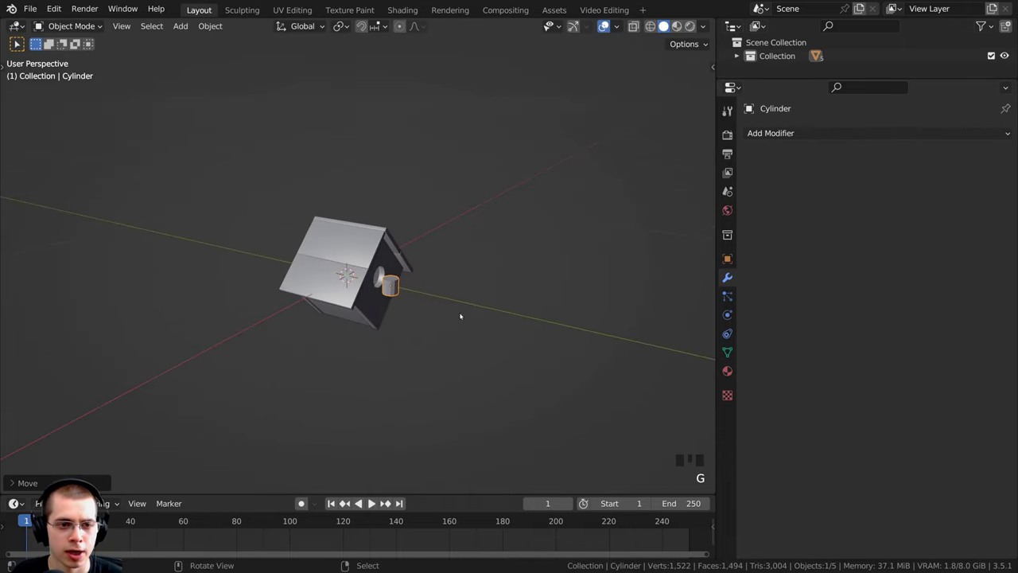
Scale the cylinder down further until it is much smaller than the round hole.
{"action": "scroll", "coordinate": [491, 310], "scroll_direction": "up", "scroll_amount": 5}
{"action": "key", "text": "s"}
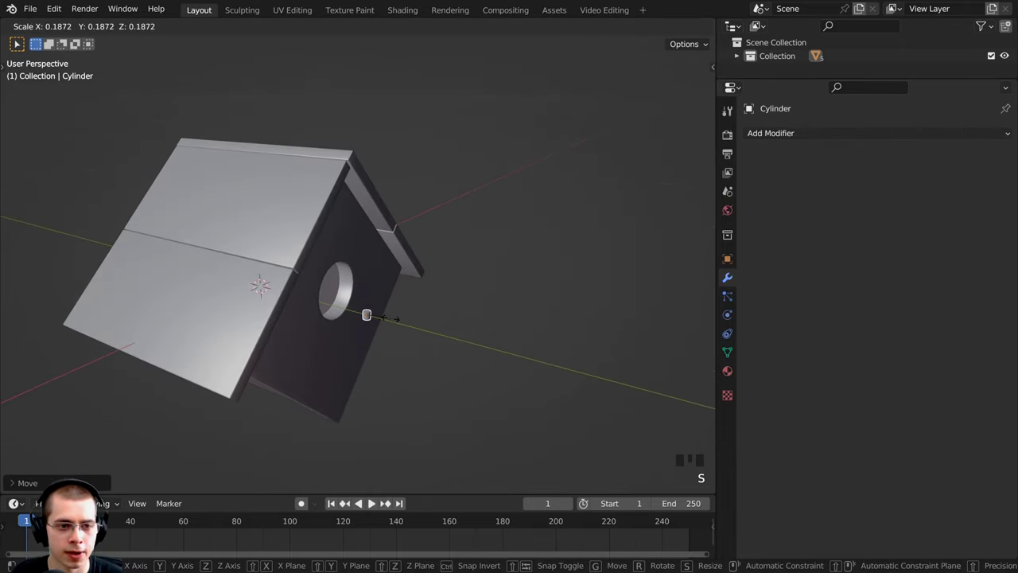
{"action": "left_click", "coordinate": [385, 318]}
{"action": "scroll", "coordinate": [385, 264], "scroll_direction": "up", "scroll_amount": 1}
{"action": "key", "text": "s"}
{"action": "middle_click_drag", "start_coordinate": [410, 318], "coordinate": [385, 235], "text": "shift"}
{"action": "left_click", "coordinate": [445, 266]}
Rotate the cylinder 90° about the global X axis so it points out from the end panel.
{"action": "key", "text": "r"}
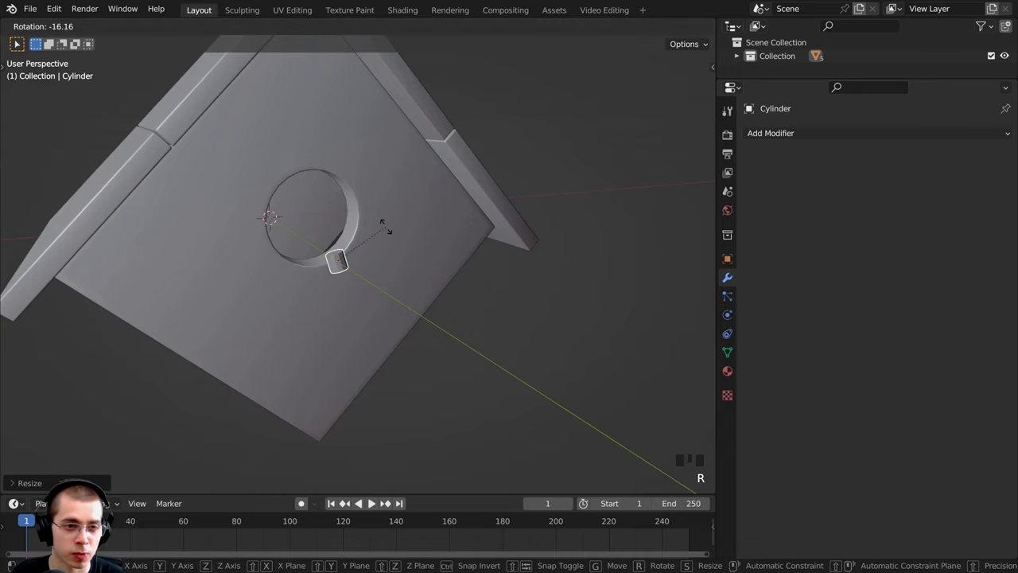
{"action": "key", "text": "x"}
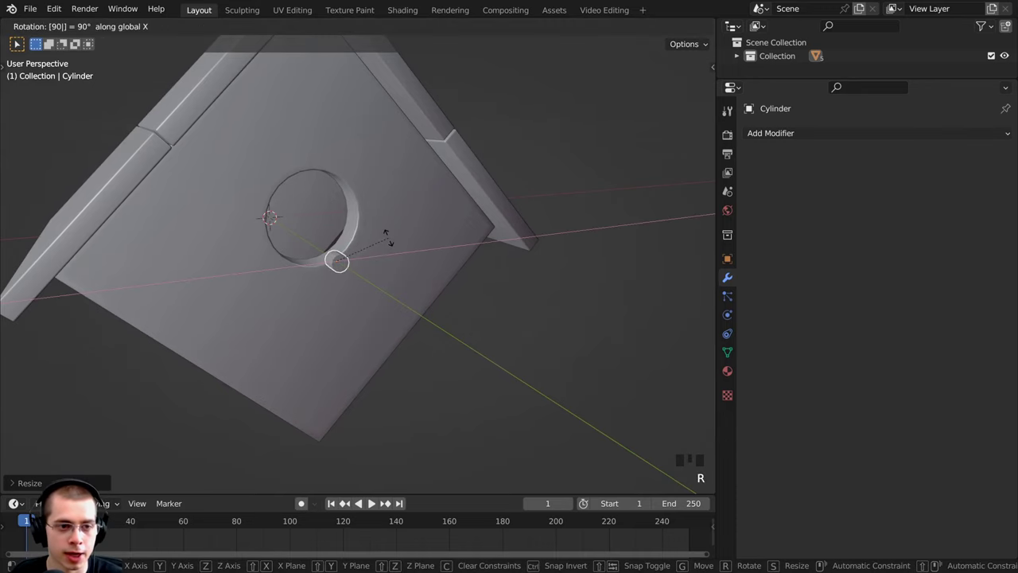
{"action": "key", "text": "Return"}
Move the cylinder down along Z below the round hole and along Y closer to the end panel.
{"action": "middle_click_drag", "start_coordinate": [387, 244], "coordinate": [500, 220]}
{"action": "key", "text": "g"}
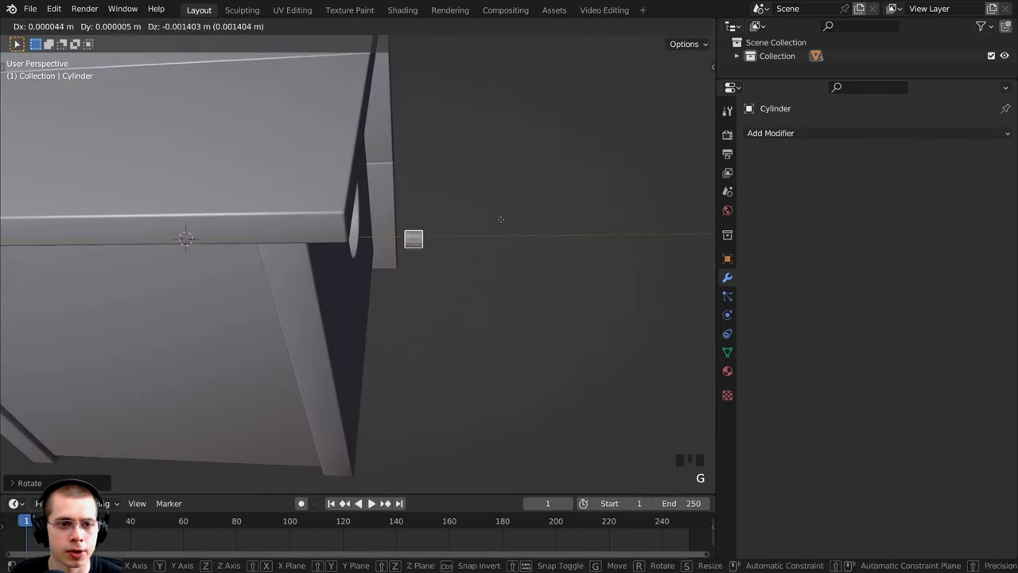
{"action": "key", "text": "x"}
{"action": "right_click", "coordinate": [500, 255]}
{"action": "key", "text": "g"}
{"action": "key", "text": "z"}
{"action": "left_click", "coordinate": [497, 293]}
{"action": "key", "text": "g"}
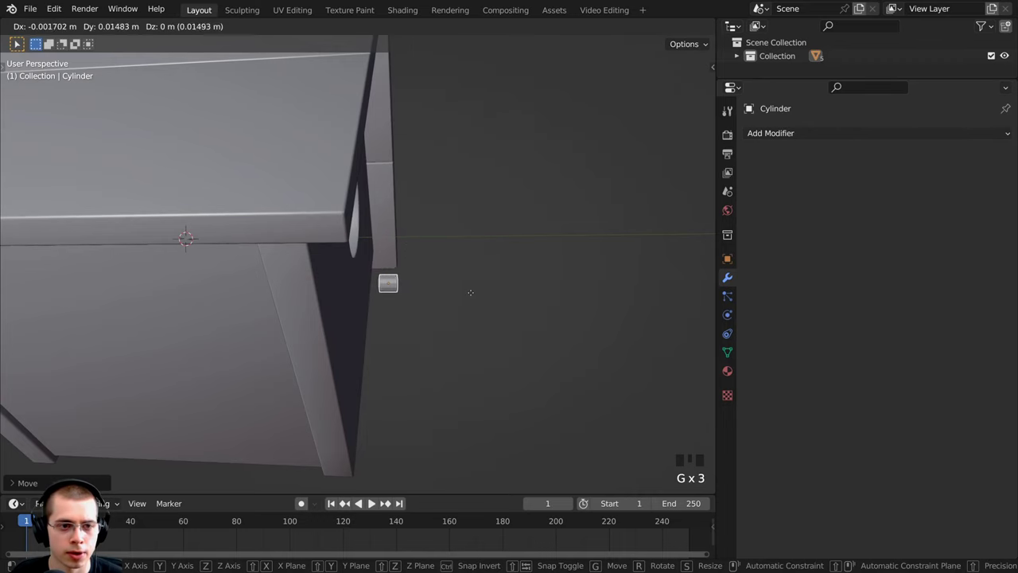
{"action": "key", "text": "y"}
{"action": "left_click", "coordinate": [441, 292]}
In edit mode, move the cylinder's outer end face along Y to lengthen it into a rod.
{"action": "key", "text": "Tab"}
{"action": "middle_click_drag", "start_coordinate": [441, 292], "coordinate": [469, 307]}
{"action": "right_click", "coordinate": [344, 291]}
{"action": "scroll", "coordinate": [347, 295], "scroll_direction": "up", "scroll_amount": 1}
{"action": "key", "text": "3"}
{"action": "right_click", "coordinate": [345, 299]}
{"action": "scroll", "coordinate": [346, 299], "scroll_direction": "up", "scroll_amount": 1}
{"action": "middle_click_drag", "start_coordinate": [469, 306], "coordinate": [370, 284], "text": "shift"}
{"action": "key", "text": "g"}
{"action": "key", "text": "y"}
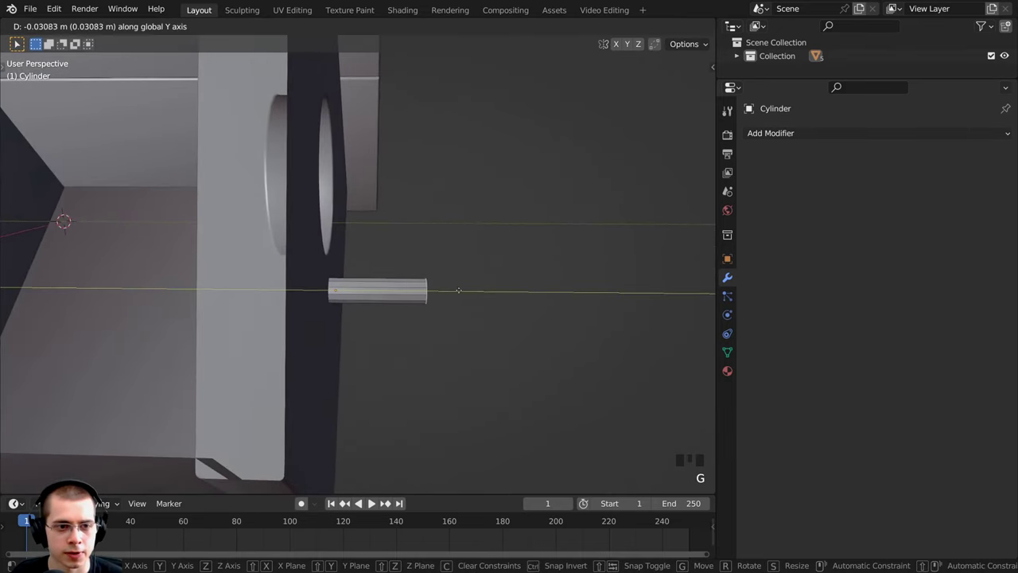
{"action": "left_click", "coordinate": [494, 291]}
Select the whole rod mesh, rescale it uniformly and adjust its height along Z beneath the hole.
{"action": "scroll", "coordinate": [364, 302], "scroll_direction": "down", "scroll_amount": 4}
{"action": "middle_click_drag", "start_coordinate": [475, 295], "coordinate": [321, 302]}
{"action": "key", "text": "a"}
{"action": "scroll", "coordinate": [428, 295], "scroll_direction": "up", "scroll_amount": 2}
{"action": "key", "text": "s"}
{"action": "left_click", "coordinate": [455, 297]}
{"action": "key", "text": "g"}
{"action": "key", "text": "z"}
{"action": "left_click", "coordinate": [411, 303]}
Scale the rod along Y, slide it along Y so its inner end sits in the panel, and return to object mode.
{"action": "key", "text": "s"}
{"action": "key", "text": "y"}
{"action": "left_click", "coordinate": [495, 306]}
{"action": "key", "text": "g"}
{"action": "key", "text": "y"}
{"action": "left_click", "coordinate": [502, 302]}
{"action": "key", "text": "Tab"}
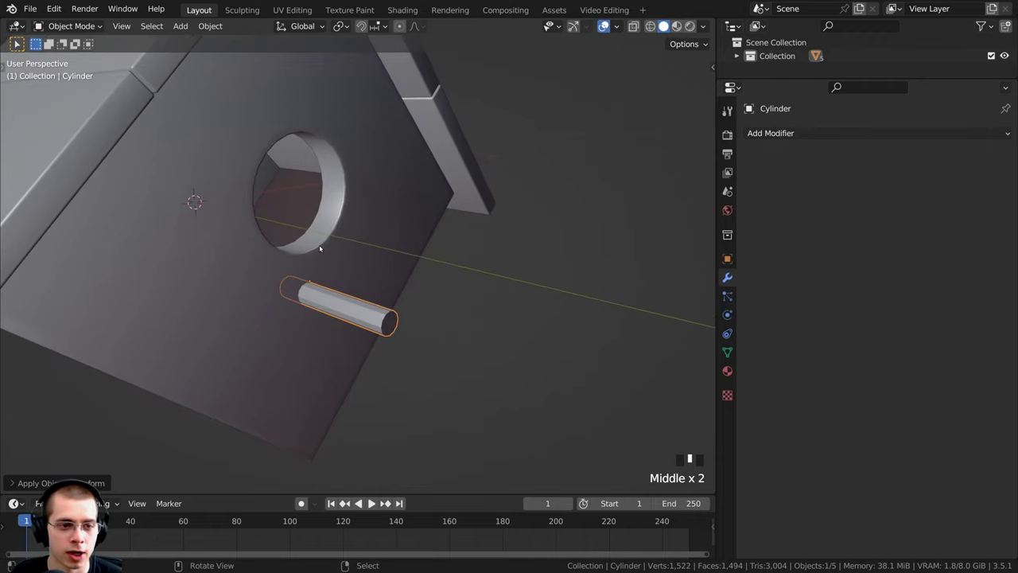
Apply the perch cylinder's scale and shade it smooth.
{"action": "key", "text": "ctrl+a"}
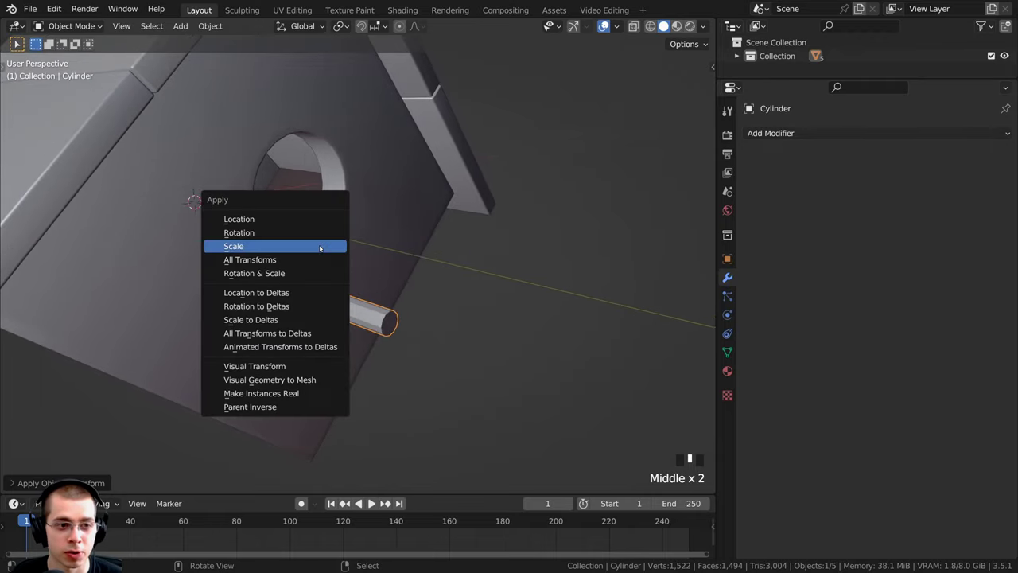
{"action": "left_click", "coordinate": [258, 248]}
{"action": "middle_click_drag", "start_coordinate": [264, 252], "coordinate": [345, 278]}
{"action": "scroll", "coordinate": [345, 278], "scroll_direction": "up", "scroll_amount": 2}
{"action": "right_click", "coordinate": [362, 206]}
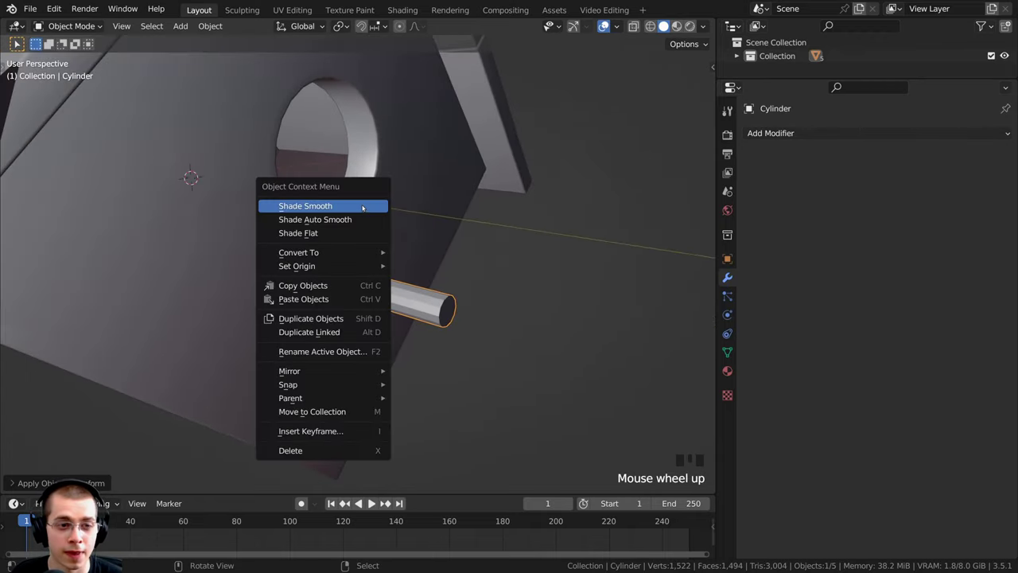
{"action": "left_click", "coordinate": [318, 207]}
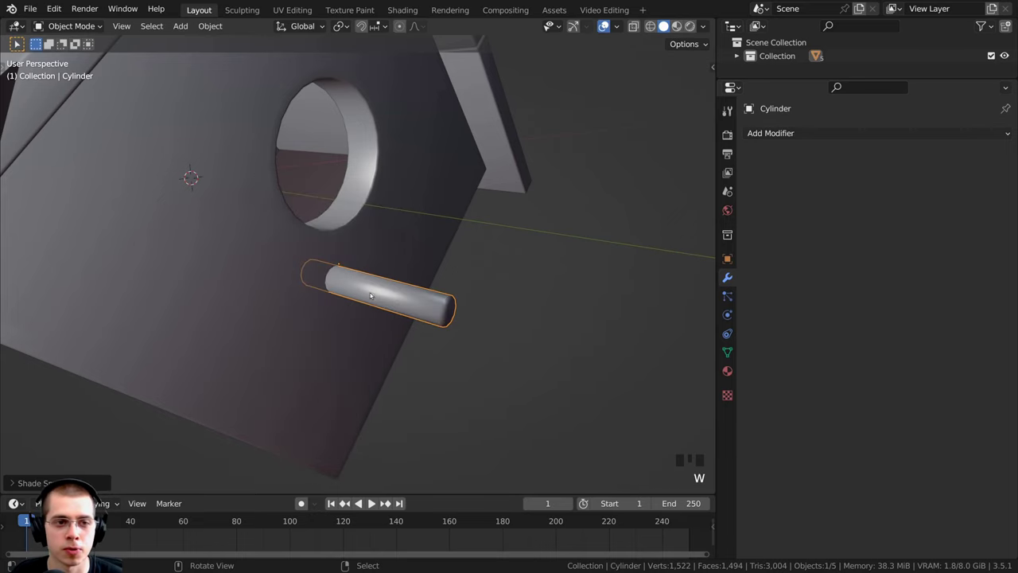
{"action": "middle_click_drag", "start_coordinate": [372, 296], "coordinate": [380, 326]}
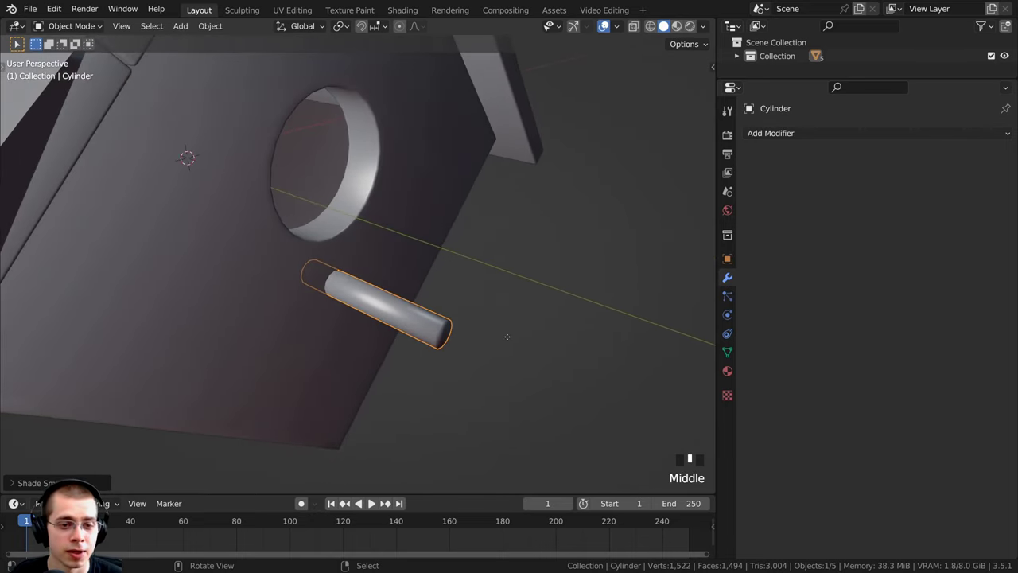
Copy the end panel's Bevel modifier to the perch cylinder.
{"action": "key", "text": "g"}
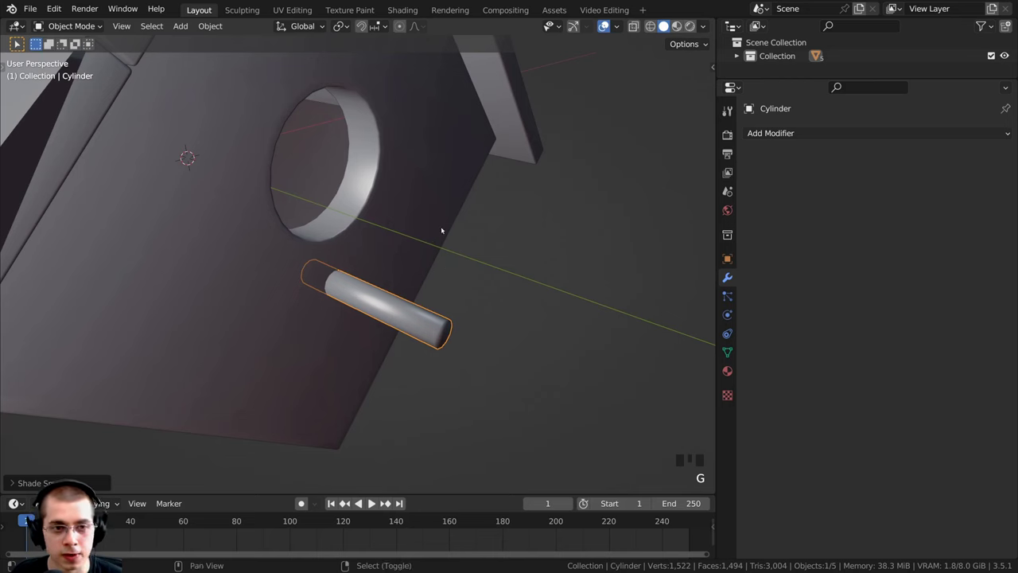
{"action": "right_click", "coordinate": [441, 231], "text": "shift"}
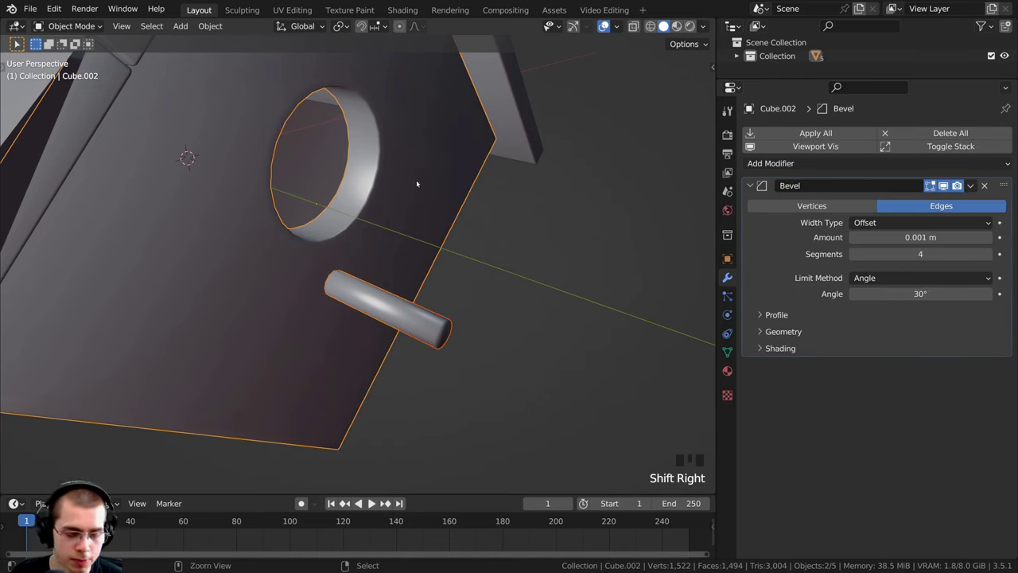
{"action": "key", "text": "ctrl+l"}
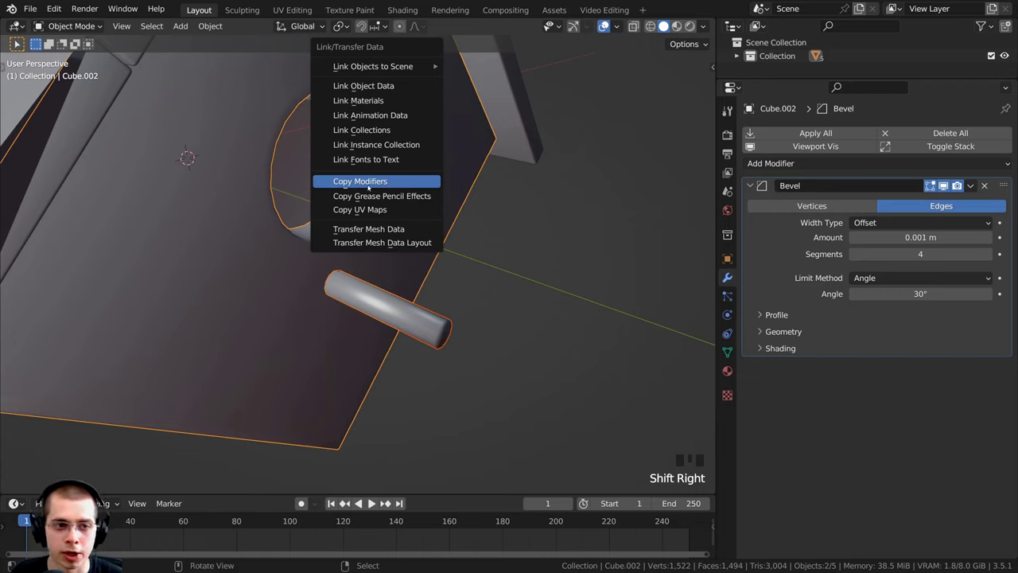
{"action": "left_click", "coordinate": [371, 182]}
{"action": "right_click", "coordinate": [302, 109]}
{"action": "key", "text": "g"}
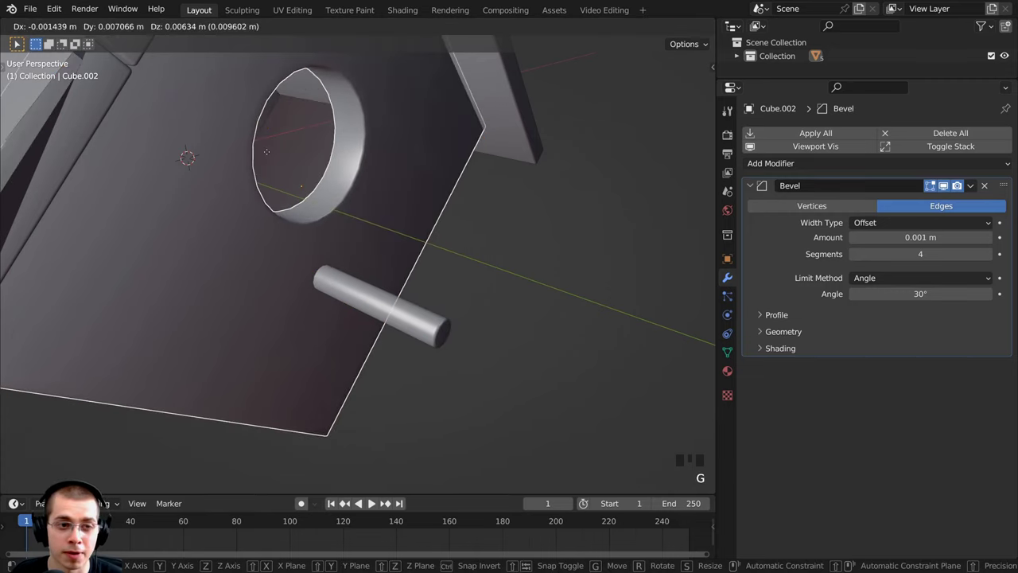
Set the perch cylinder's Bevel angle limit to 37° and shade it smooth.
{"action": "right_click", "coordinate": [443, 332]}
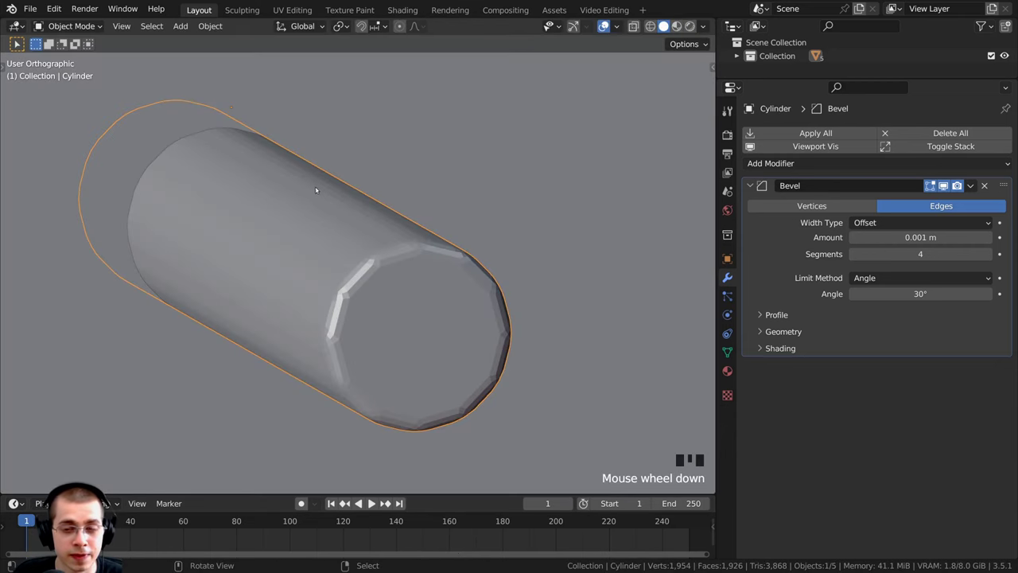
{"action": "middle_click_drag", "start_coordinate": [316, 190], "coordinate": [404, 319]}
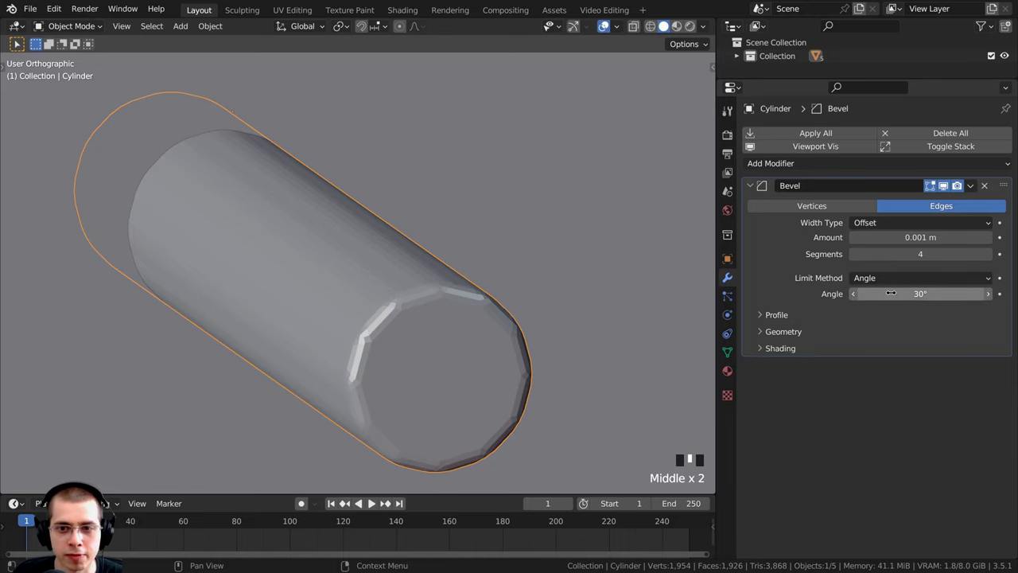
{"action": "left_click_drag", "start_coordinate": [878, 291], "coordinate": [898, 295]}
{"action": "middle_click_drag", "start_coordinate": [446, 290], "coordinate": [458, 292]}
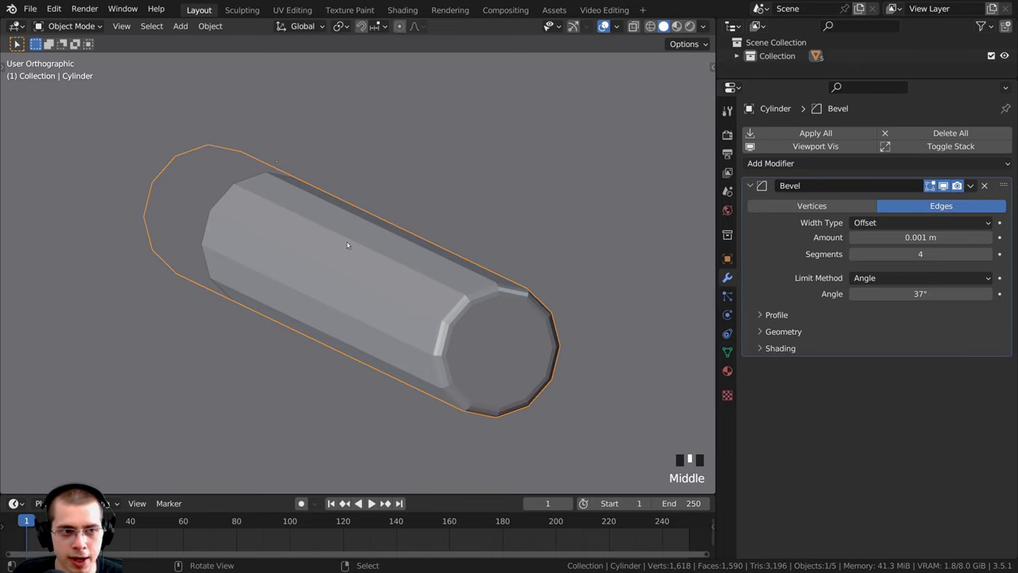
{"action": "mouse_move", "coordinate": [408, 276]}
{"action": "middle_mouse_down"}
{"action": "mouse_move", "coordinate": [448, 294]}
{"action": "mouse_move", "coordinate": [363, 297]}
{"action": "mouse_move", "coordinate": [411, 211]}
{"action": "mouse_move", "coordinate": [365, 208]}
{"action": "middle_mouse_up"}
{"action": "key", "text": "w"}
{"action": "left_click", "coordinate": [340, 200]}
Add a plane mesh at the 3D cursor and scale it by 0.1.
{"action": "scroll", "coordinate": [377, 252], "scroll_direction": "down", "scroll_amount": 5}
{"action": "scroll", "coordinate": [366, 203], "scroll_direction": "down", "scroll_amount": 1}
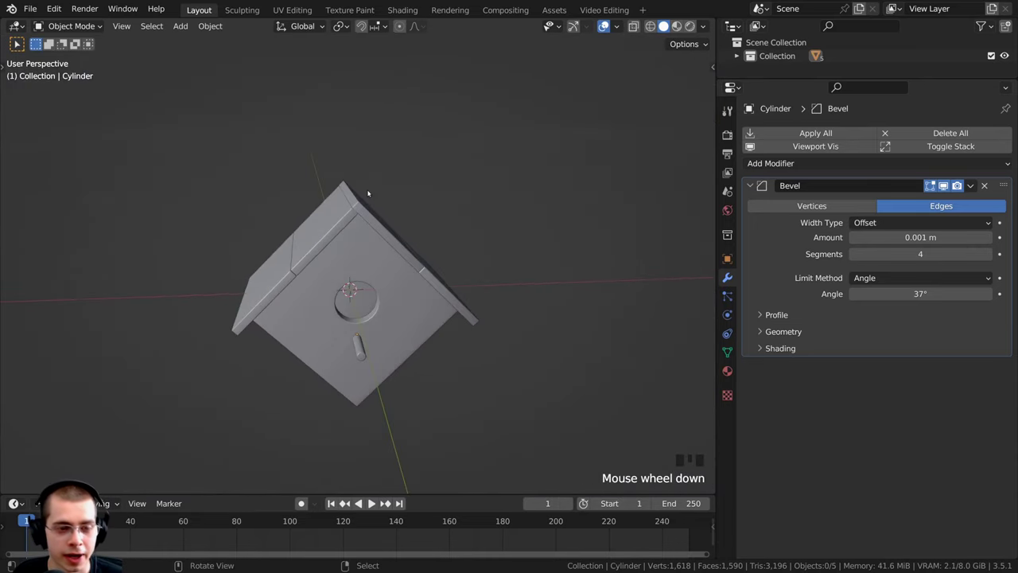
{"action": "key", "text": "shift+a"}
{"action": "left_click", "coordinate": [407, 173]}
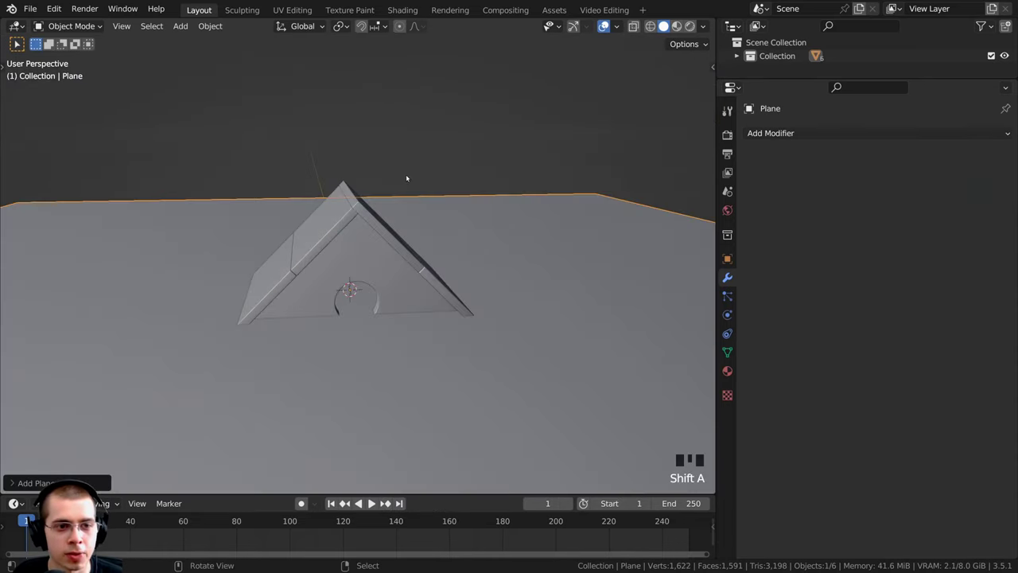
{"action": "scroll", "coordinate": [514, 278], "scroll_direction": "down", "scroll_amount": 1}
{"action": "scroll", "coordinate": [514, 278], "scroll_direction": "down", "scroll_amount": 3}
{"action": "type", "text": "s"}
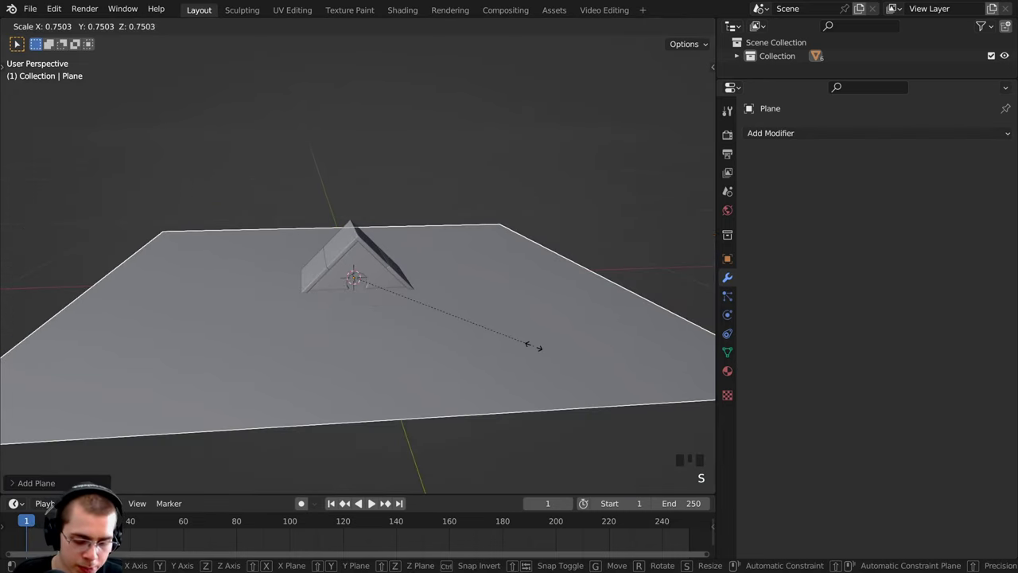
{"action": "type", "text": ".1"}
{"action": "key", "text": "Return"}
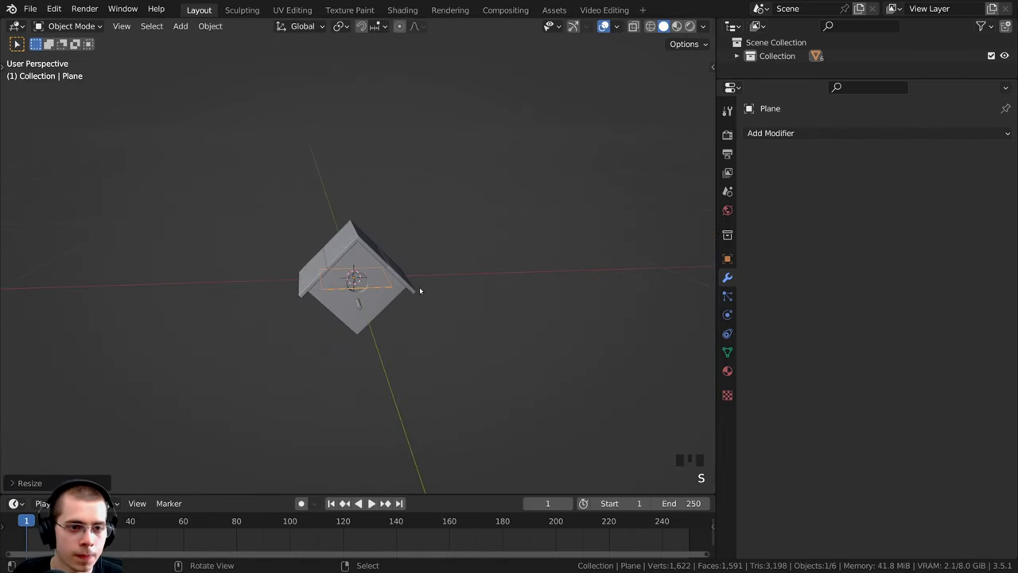
Move the plane up along Z until it sits just above the roof ridge.
{"action": "middle_click_drag", "start_coordinate": [419, 290], "coordinate": [448, 302]}
{"action": "scroll", "coordinate": [452, 311], "scroll_direction": "up", "scroll_amount": 4}
{"action": "key", "text": "g"}
{"action": "key", "text": "z"}
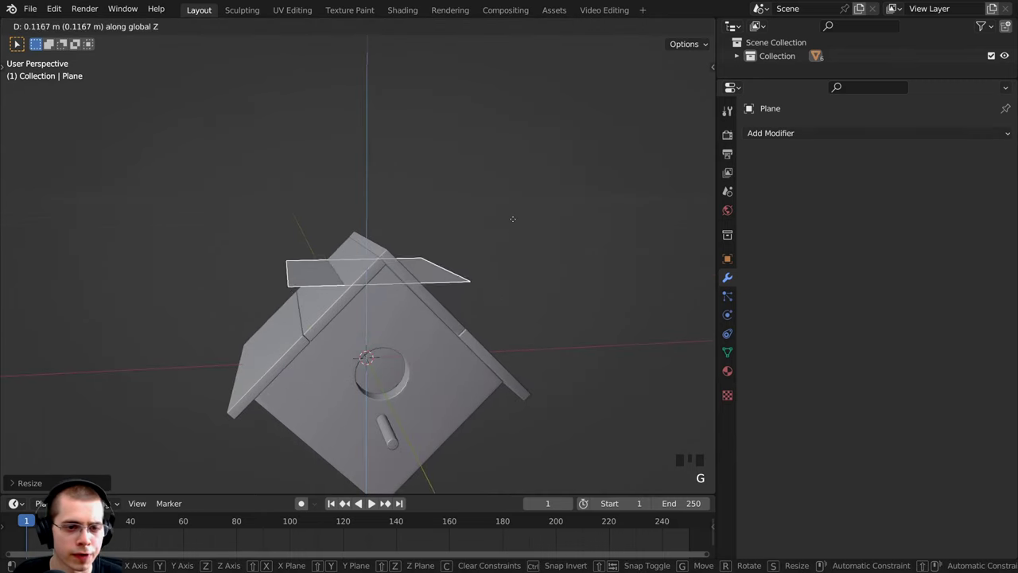
{"action": "left_click", "coordinate": [515, 195]}
From the front view, move the plane's mesh beside the left roof slope in edit mode and scale it down.
{"action": "key", "text": "KP_1"}
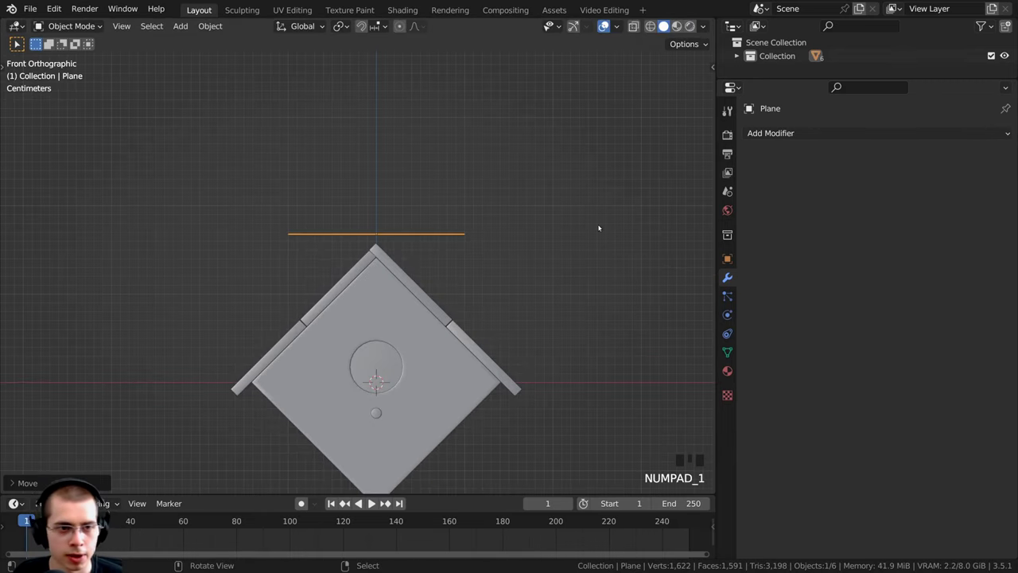
{"action": "scroll", "coordinate": [479, 236], "scroll_direction": "up", "scroll_amount": 2}
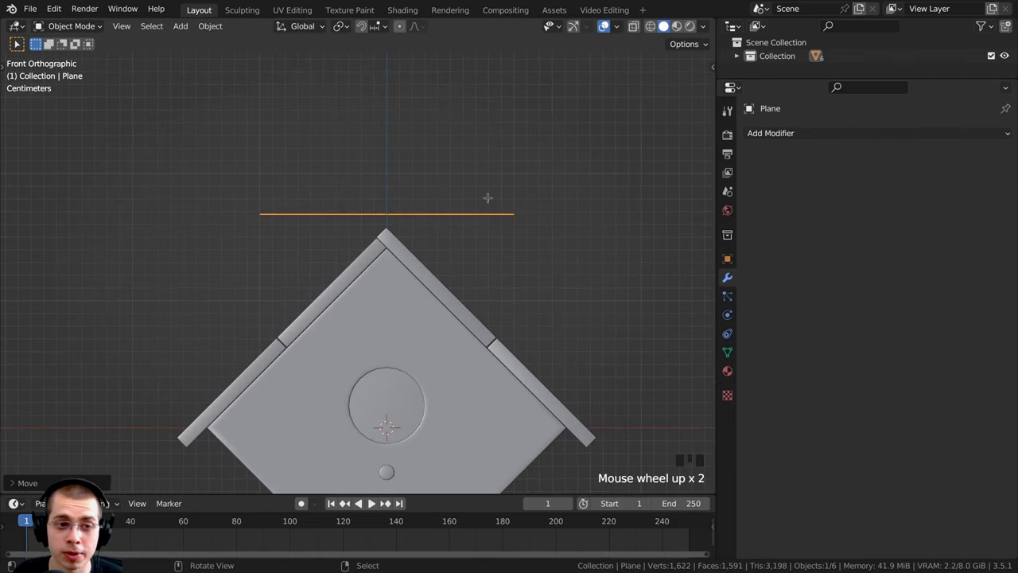
{"action": "key", "text": "Tab"}
{"action": "middle_click_drag", "start_coordinate": [488, 198], "coordinate": [529, 152], "text": "shift"}
{"action": "key", "text": "g"}
{"action": "left_click", "coordinate": [400, 266]}
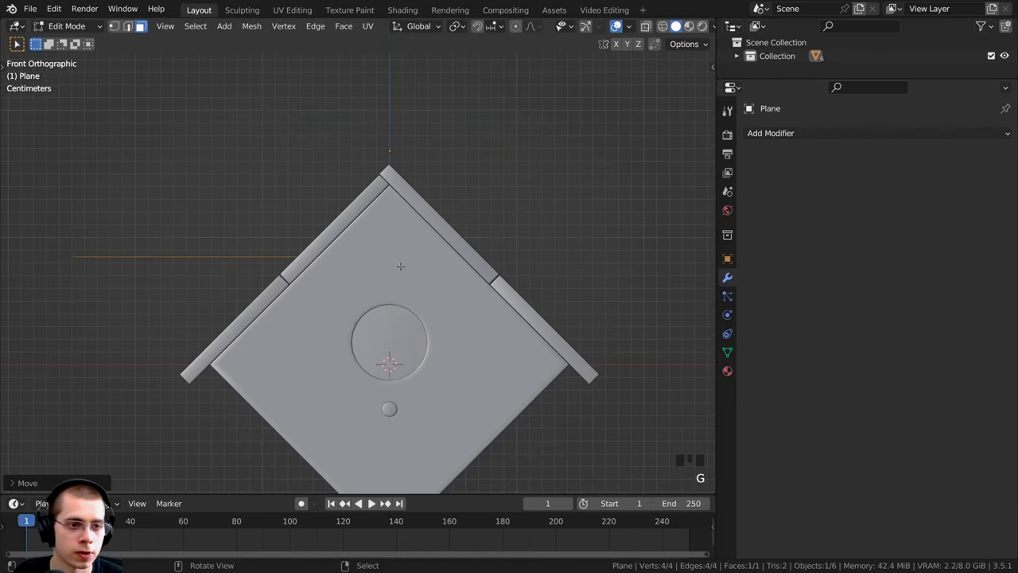
{"action": "key", "text": "s"}
{"action": "left_click", "coordinate": [304, 260]}
Rotate the plane's face parallel to the left roof slope, move it next to the lower roof board and shrink it to about the board's length.
{"action": "key", "text": "r"}
{"action": "middle_click_drag", "start_coordinate": [304, 259], "coordinate": [462, 213], "text": "shift"}
{"action": "left_click", "coordinate": [312, 185]}
{"action": "key", "text": "g"}
{"action": "left_click", "coordinate": [321, 221]}
{"action": "scroll", "coordinate": [461, 213], "scroll_direction": "up", "scroll_amount": 1}
{"action": "key", "text": "s"}
{"action": "left_click", "coordinate": [500, 168]}
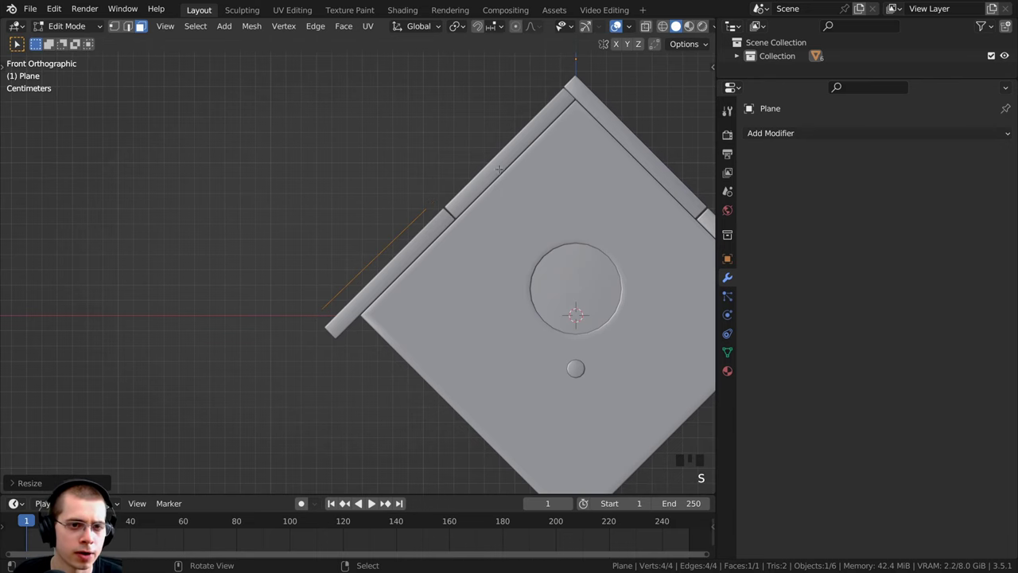
Place the plane's face against the lower left roof board's outer surface and refine its size and rotation.
{"action": "scroll", "coordinate": [527, 199], "scroll_direction": "up", "scroll_amount": 8}
{"action": "key", "text": "g"}
{"action": "left_click", "coordinate": [540, 310]}
{"action": "middle_click_drag", "start_coordinate": [499, 254], "coordinate": [481, 193], "text": "shift"}
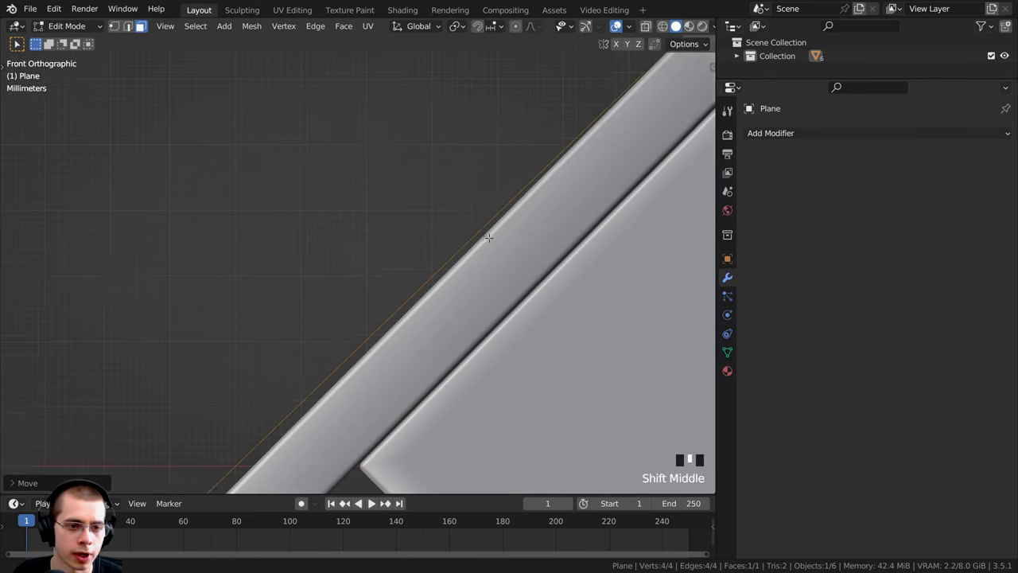
{"action": "scroll", "coordinate": [485, 199], "scroll_direction": "down", "scroll_amount": 1}
{"action": "key", "text": "s"}
{"action": "left_click", "coordinate": [513, 231]}
{"action": "key", "text": "r"}
{"action": "left_click", "coordinate": [517, 231]}
{"action": "key", "text": "g"}
{"action": "left_click", "coordinate": [511, 244]}
Finish aligning the face flush with the roof board and extrude it outward about 0.004 m.
{"action": "key", "text": "r"}
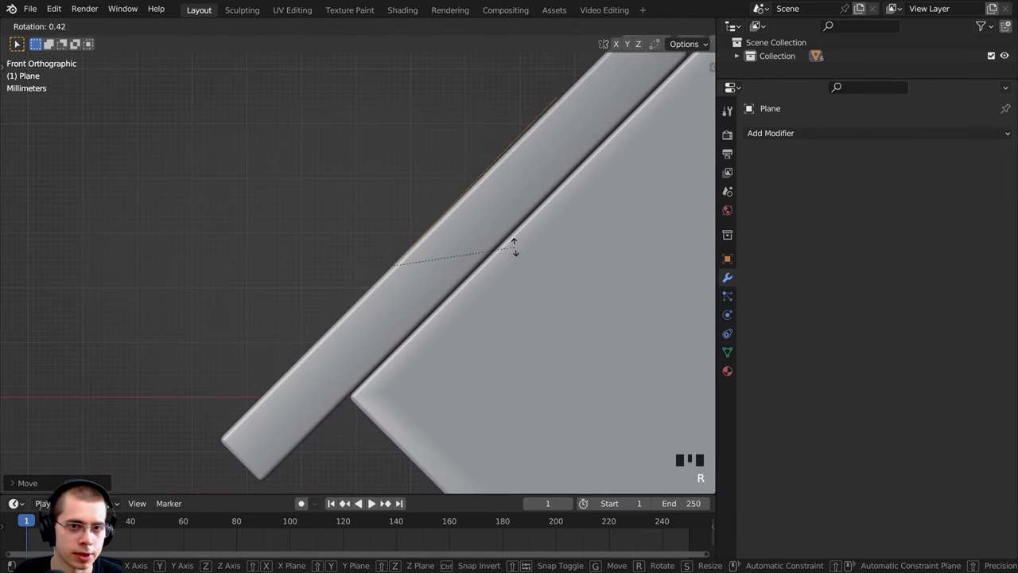
{"action": "left_click", "coordinate": [513, 247]}
{"action": "key", "text": "g"}
{"action": "left_click", "coordinate": [502, 268]}
{"action": "key", "text": "e"}
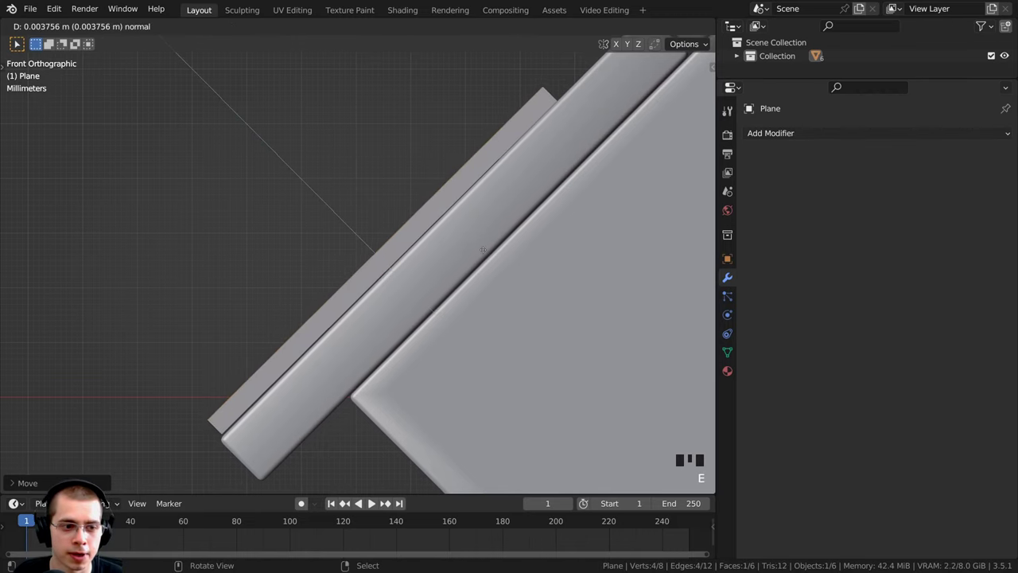
{"action": "left_click", "coordinate": [485, 247]}
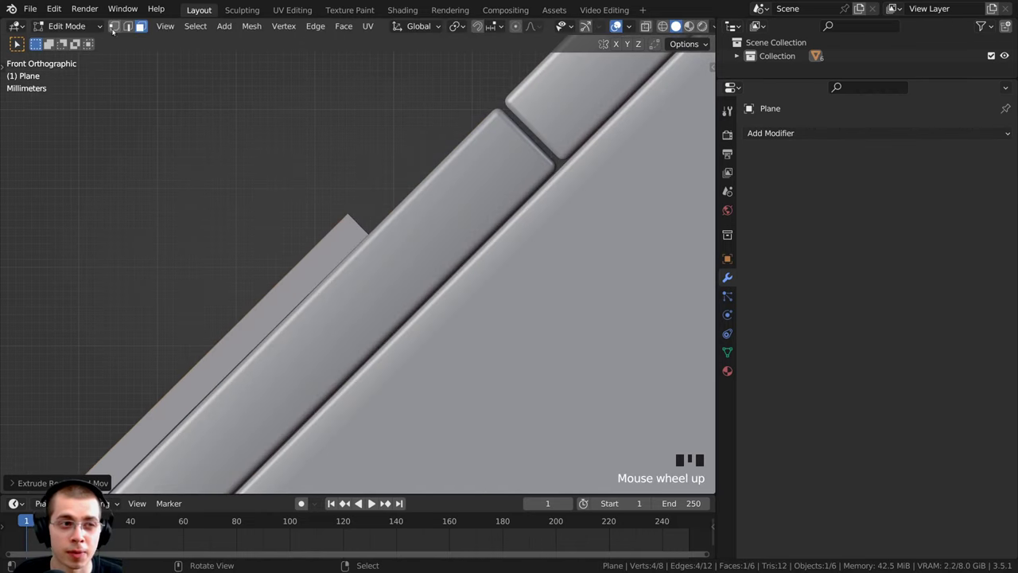
Select the piece's upper outer vertices in wireframe view and move them about 0.0024 m towards the roof board, thinning that end.
{"action": "left_click", "coordinate": [114, 26]}
{"action": "scroll", "coordinate": [332, 136], "scroll_direction": "up", "scroll_amount": 2}
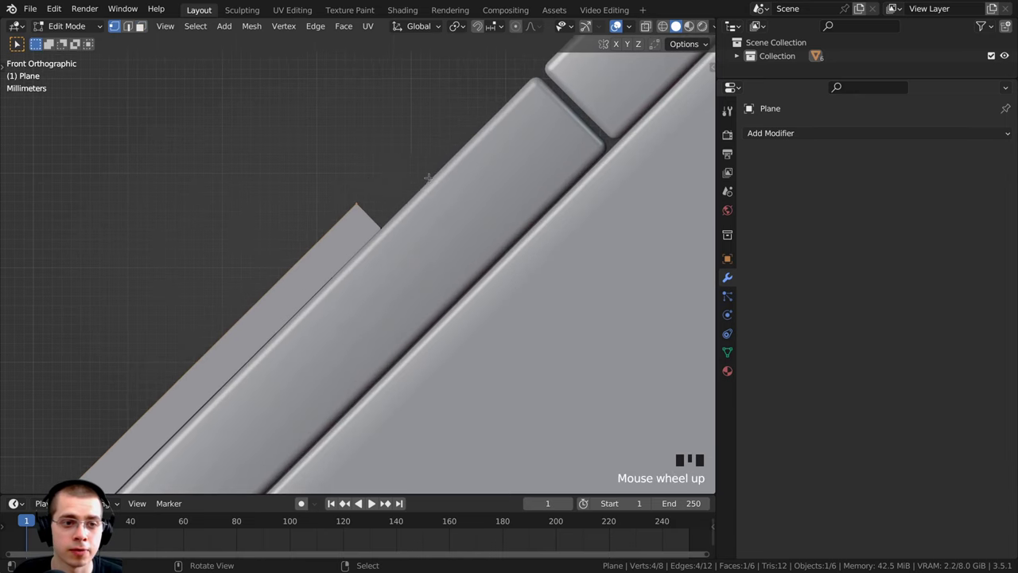
{"action": "key", "text": "z"}
{"action": "left_click", "coordinate": [286, 172]}
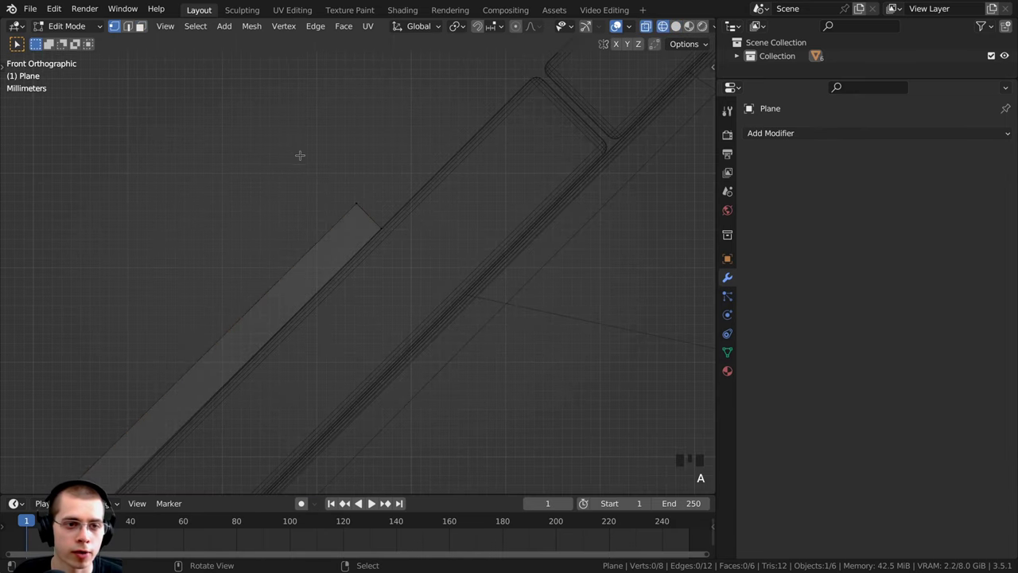
{"action": "key", "text": "a"}
{"action": "key", "text": "alt+a"}
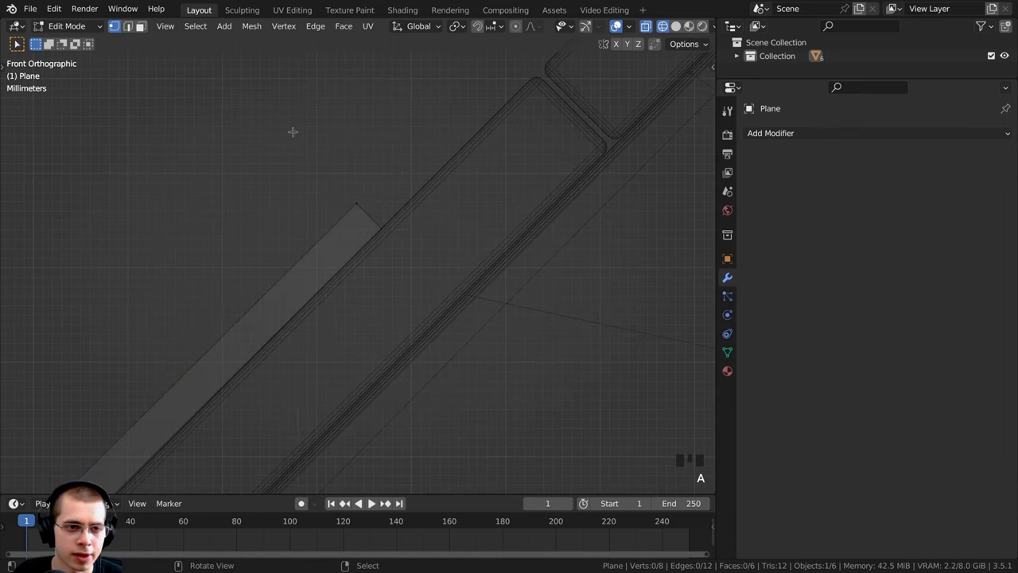
{"action": "left_click_drag", "start_coordinate": [310, 148], "coordinate": [368, 209]}
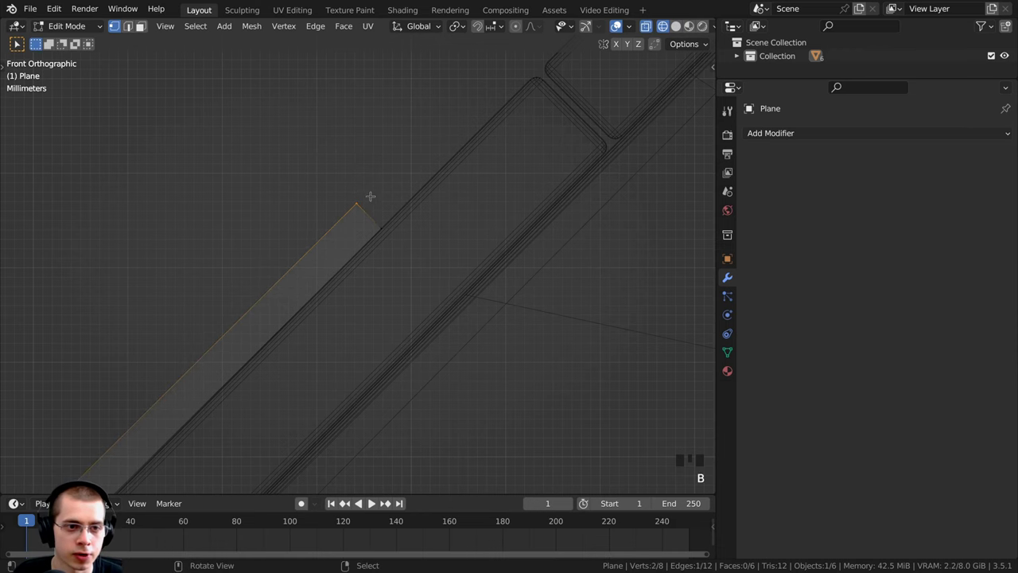
{"action": "scroll", "coordinate": [369, 195], "scroll_direction": "up", "scroll_amount": 3}
{"action": "key", "text": "g"}
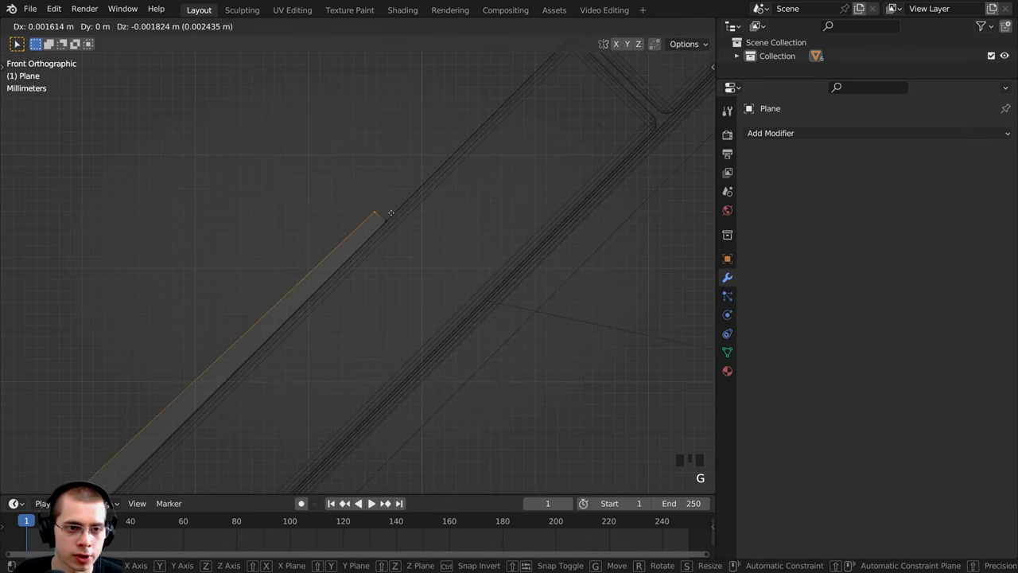
{"action": "left_click", "coordinate": [390, 212]}
Select the piece's lower outer vertices and move them slightly outward to thicken the lower end.
{"action": "scroll", "coordinate": [392, 281], "scroll_direction": "down", "scroll_amount": 4}
{"action": "scroll", "coordinate": [419, 187], "scroll_direction": "down", "scroll_amount": 2}
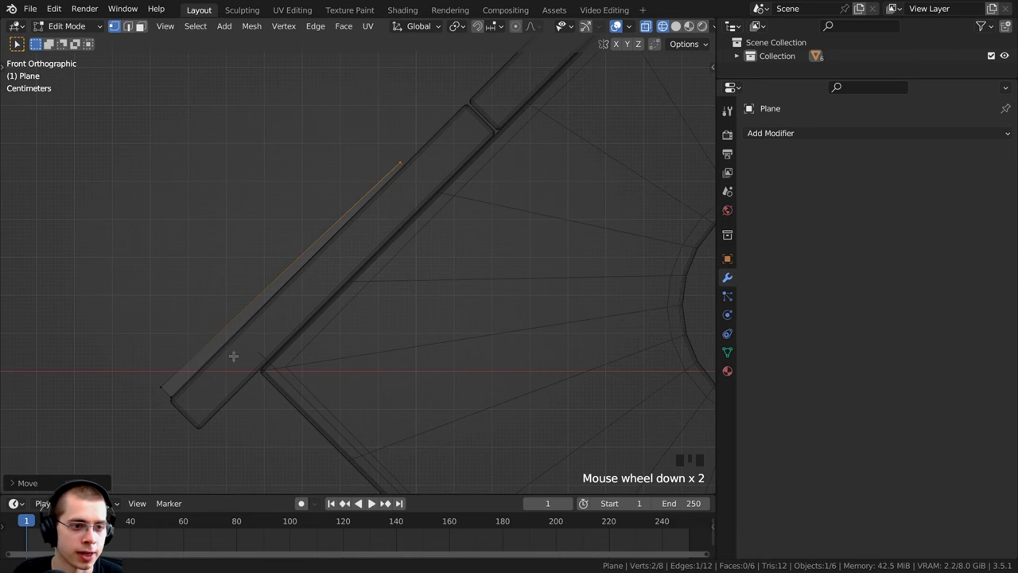
{"action": "scroll", "coordinate": [233, 356], "scroll_direction": "up", "scroll_amount": 3}
{"action": "scroll", "coordinate": [211, 302], "scroll_direction": "up", "scroll_amount": 1}
{"action": "left_click_drag", "start_coordinate": [219, 304], "coordinate": [273, 343]}
{"action": "key", "text": "g"}
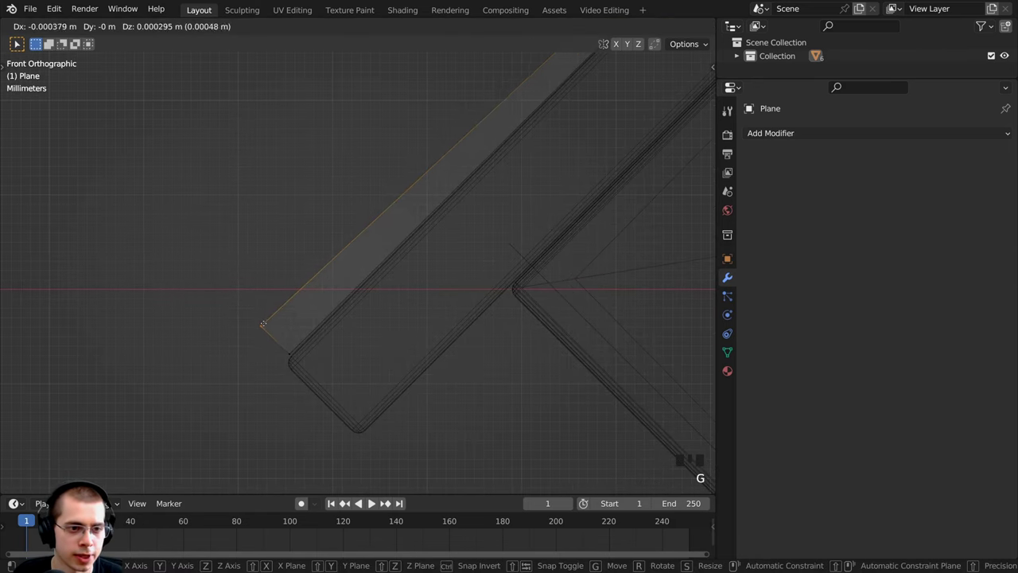
{"action": "left_click", "coordinate": [255, 313]}
{"action": "middle_click_drag", "start_coordinate": [254, 313], "coordinate": [260, 338], "text": "shift"}
Duplicate the whole tapered piece up the left roof slope and tilt the copy so it overlaps the first piece's upper end.
{"action": "key", "text": "a"}
{"action": "key", "text": "a"}
{"action": "key", "text": "a"}
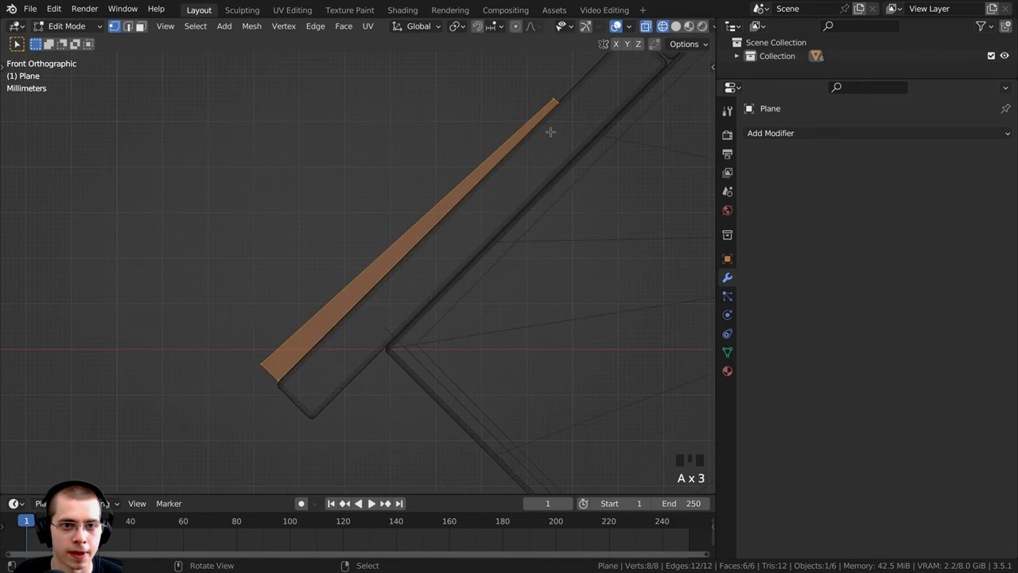
{"action": "scroll", "coordinate": [318, 363], "scroll_direction": "down", "scroll_amount": 3}
{"action": "key", "text": "shift+d"}
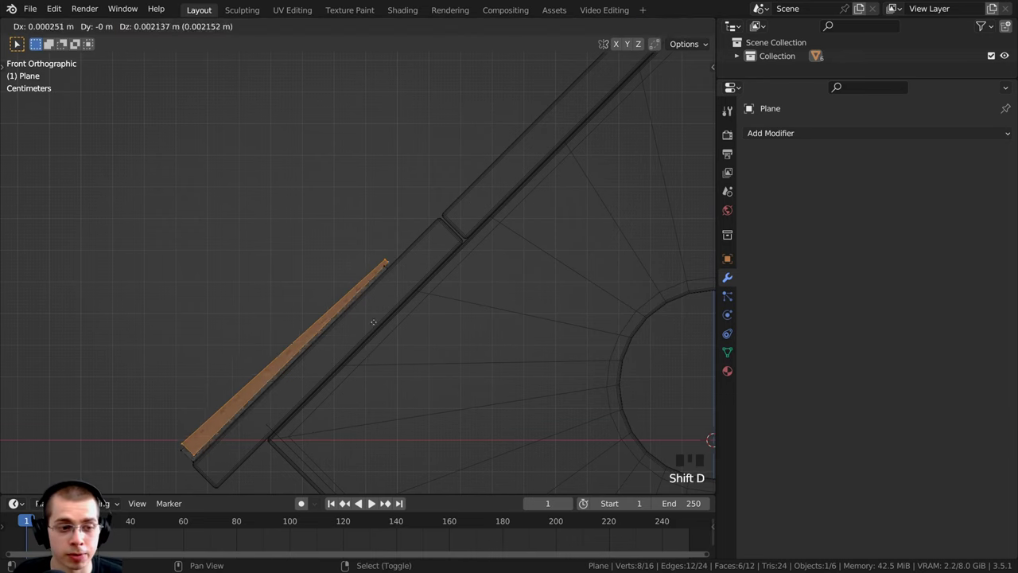
{"action": "left_click", "coordinate": [496, 159]}
{"action": "key", "text": "r"}
{"action": "left_click", "coordinate": [542, 199]}
{"action": "key", "text": "g"}
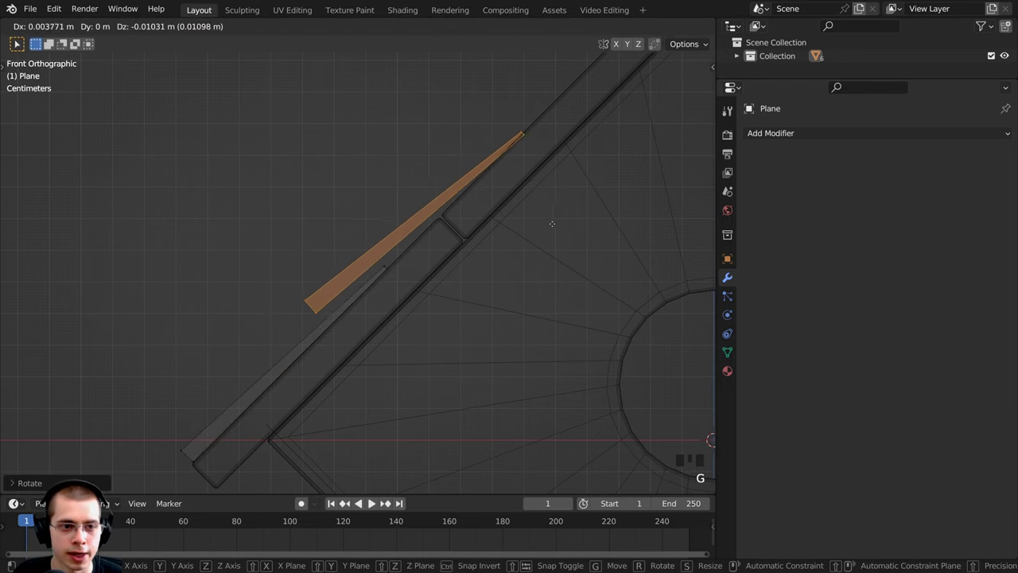
{"action": "key", "text": "r"}
{"action": "key", "text": "g"}
{"action": "left_click", "coordinate": [552, 218]}
Fine-tune the second piece's position and rotation so its thick end rests on the first piece.
{"action": "scroll", "coordinate": [355, 334], "scroll_direction": "up", "scroll_amount": 2}
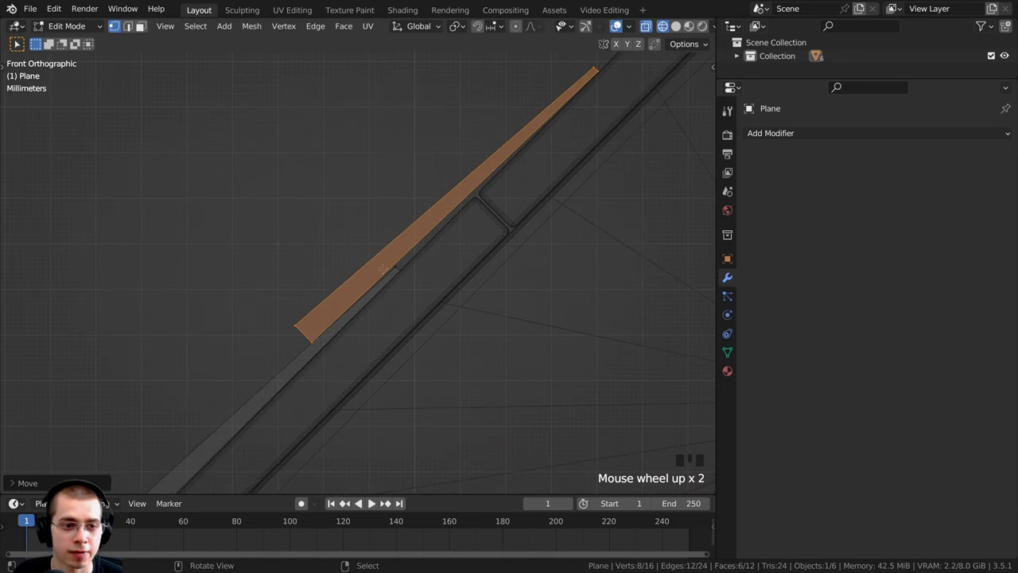
{"action": "scroll", "coordinate": [591, 223], "scroll_direction": "down", "scroll_amount": 1}
{"action": "key", "text": "g"}
{"action": "key", "text": "r"}
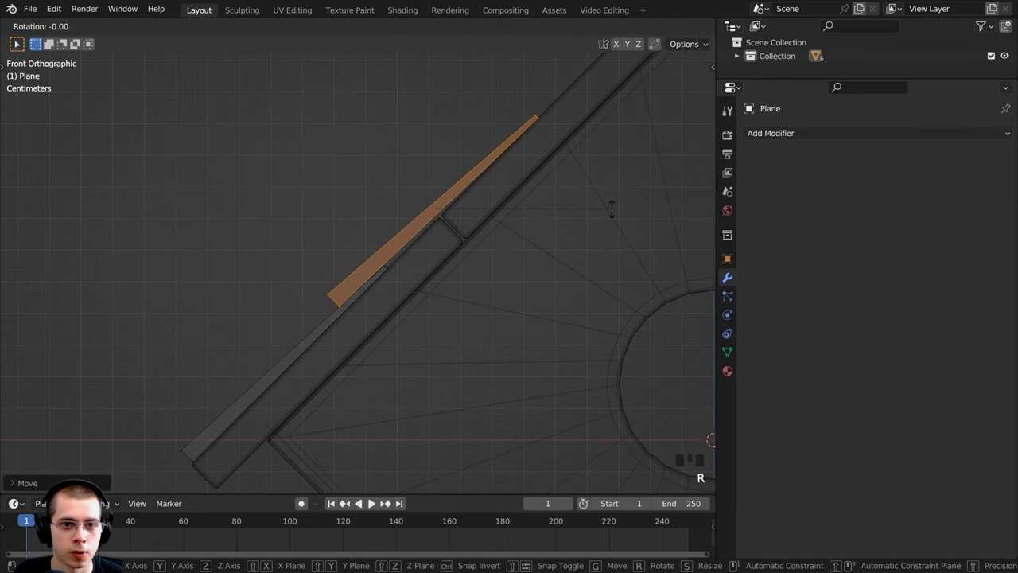
{"action": "key", "text": "g"}
{"action": "left_click", "coordinate": [613, 215]}
{"action": "scroll", "coordinate": [562, 223], "scroll_direction": "down", "scroll_amount": 5}
{"action": "scroll", "coordinate": [481, 255], "scroll_direction": "up", "scroll_amount": 3}
{"action": "middle_click_drag", "start_coordinate": [481, 255], "coordinate": [432, 284], "text": "shift"}
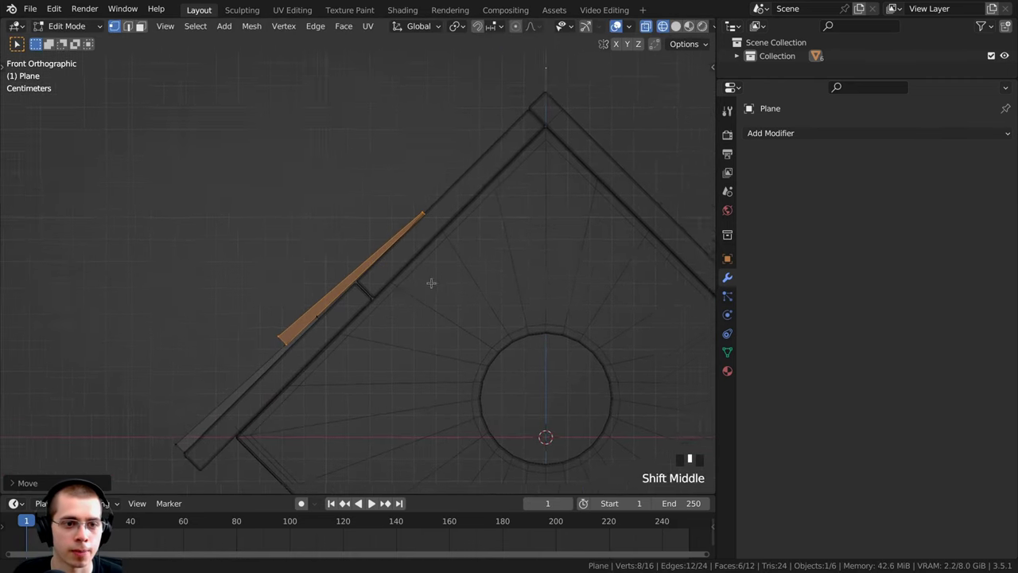
Duplicate the second tapered piece up the slope near the ridge and align the copy so it overlaps the second.
{"action": "scroll", "coordinate": [432, 284], "scroll_direction": "up", "scroll_amount": 2}
{"action": "scroll", "coordinate": [387, 325], "scroll_direction": "down", "scroll_amount": 2}
{"action": "key", "text": "shift+d"}
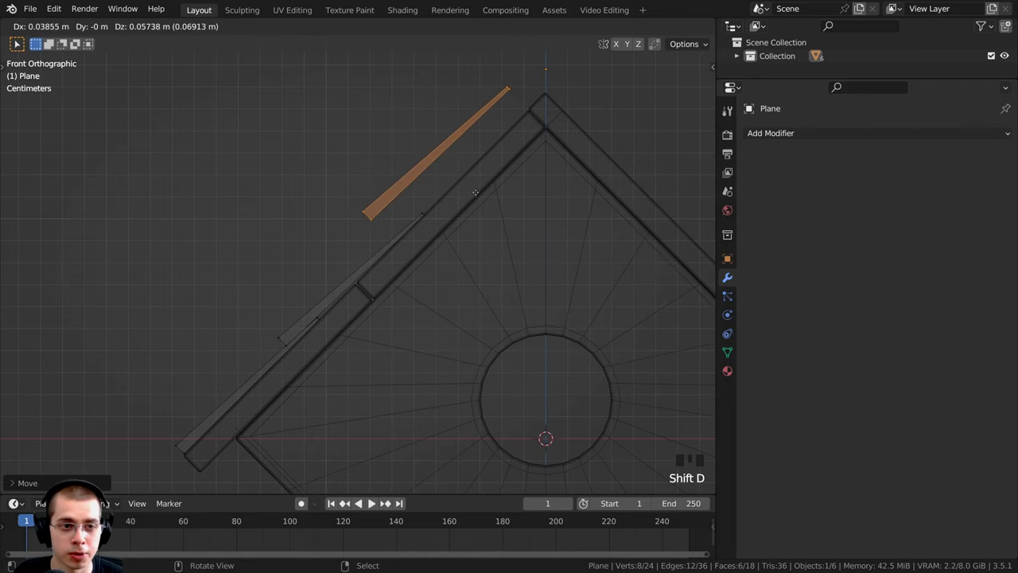
{"action": "key", "text": "r"}
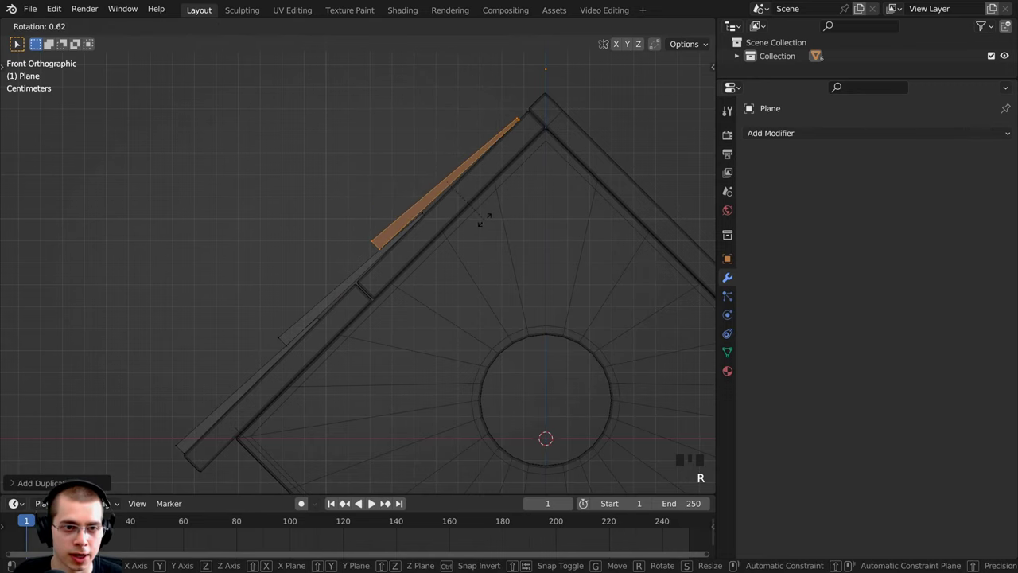
{"action": "left_click", "coordinate": [483, 219]}
{"action": "key", "text": "g"}
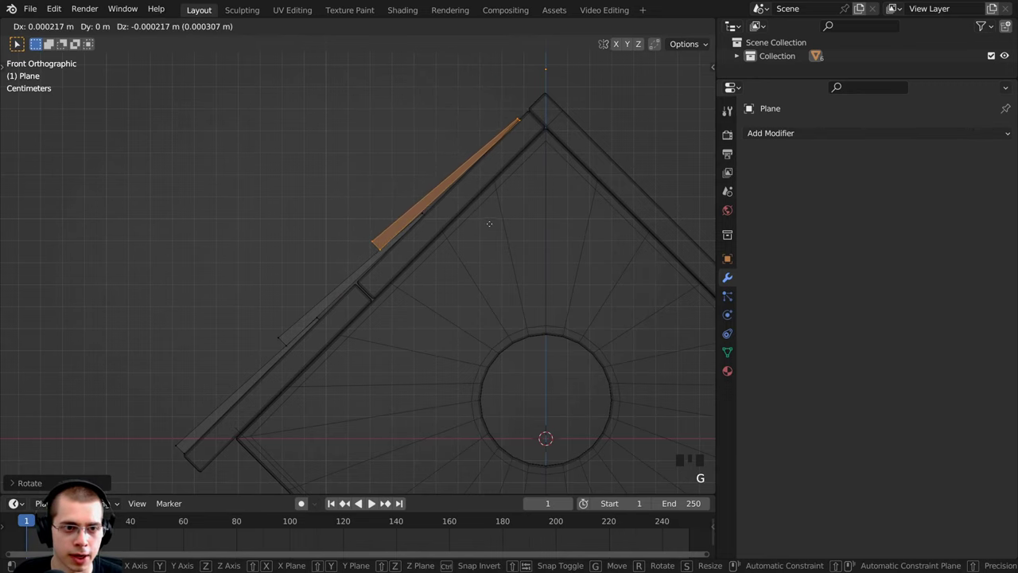
{"action": "left_click", "coordinate": [489, 224]}
{"action": "scroll", "coordinate": [482, 223], "scroll_direction": "down", "scroll_amount": 2}
{"action": "scroll", "coordinate": [482, 222], "scroll_direction": "up", "scroll_amount": 1, "text": "shift"}
{"action": "scroll", "coordinate": [509, 159], "scroll_direction": "up", "scroll_amount": 4}
{"action": "scroll", "coordinate": [386, 361], "scroll_direction": "down", "scroll_amount": 1}
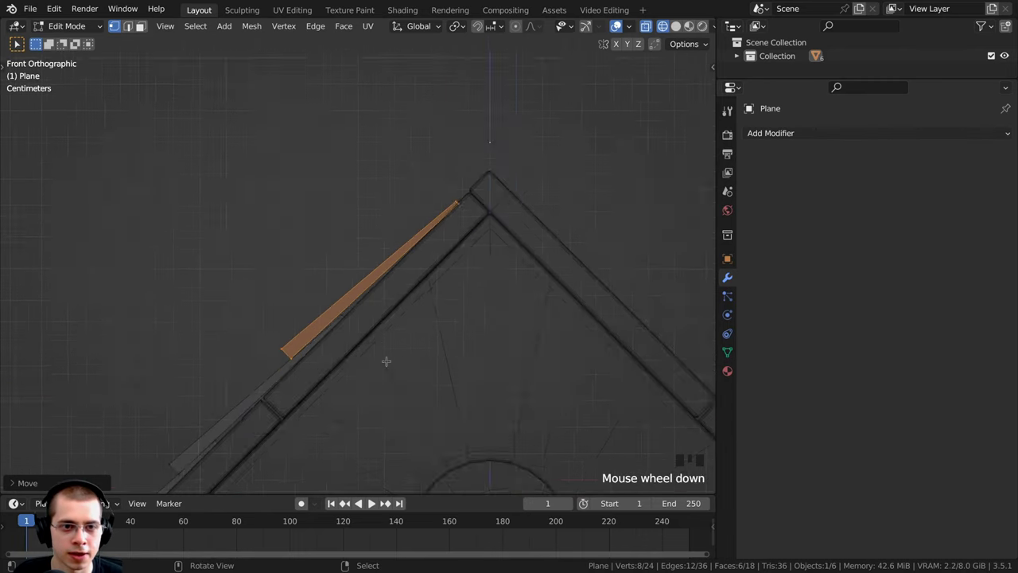
Select all three tapered pieces, then scale and reposition them together to span the left slope from eave to ridge.
{"action": "scroll", "coordinate": [386, 361], "scroll_direction": "down", "scroll_amount": 2}
{"action": "key", "text": "a"}
{"action": "key", "text": "a"}
{"action": "key", "text": "a"}
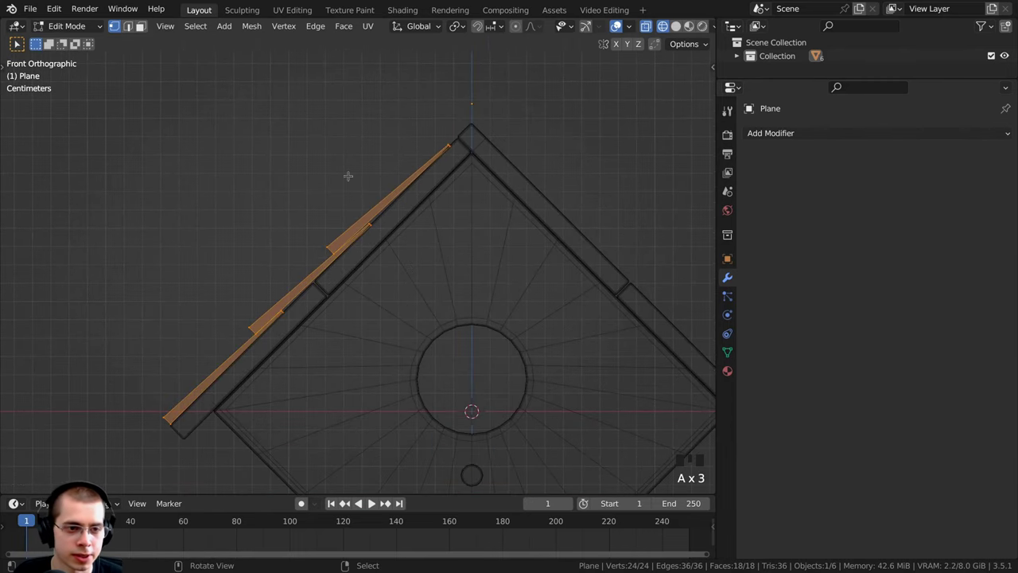
{"action": "key", "text": "s"}
{"action": "left_click", "coordinate": [435, 328]}
{"action": "key", "text": "g"}
{"action": "left_click", "coordinate": [447, 315]}
{"action": "key", "text": "s"}
{"action": "left_click", "coordinate": [447, 314]}
{"action": "key", "text": "g"}
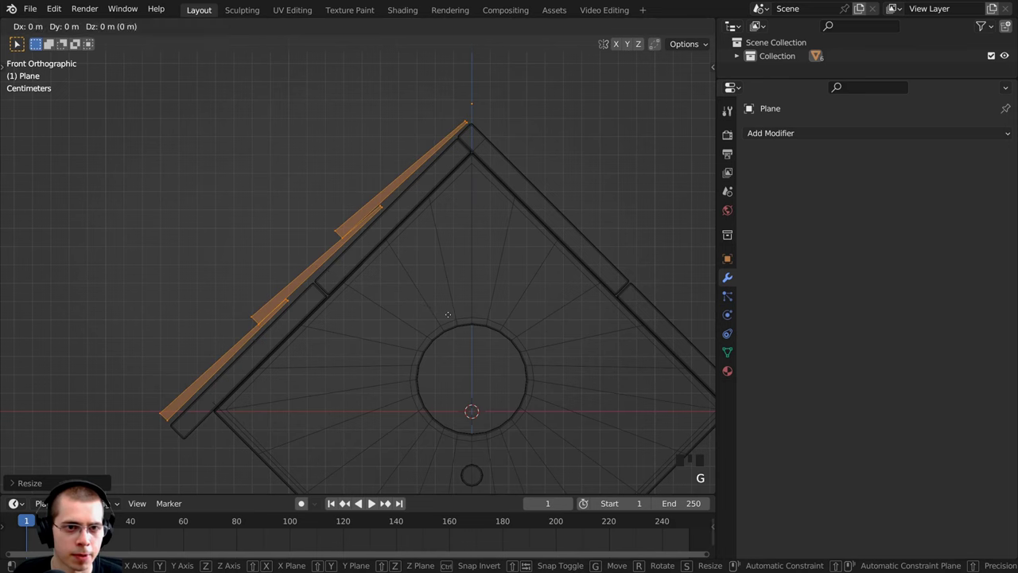
{"action": "left_click", "coordinate": [471, 325]}
{"action": "key", "text": "s"}
{"action": "left_click", "coordinate": [469, 326]}
{"action": "key", "text": "g"}
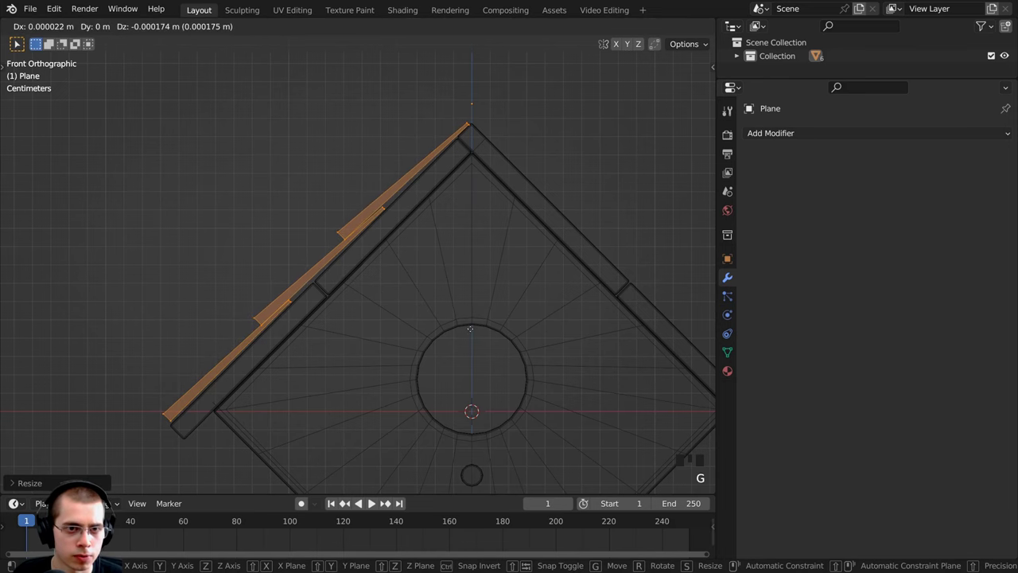
{"action": "left_click", "coordinate": [470, 328]}
{"action": "middle_click_drag", "start_coordinate": [399, 231], "coordinate": [408, 260], "text": "shift"}
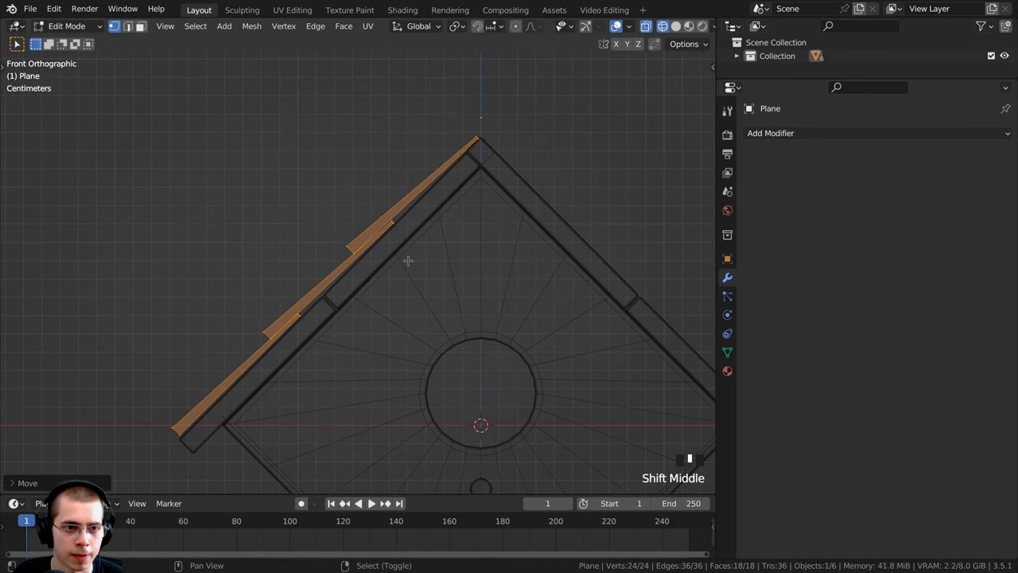
Add a Mirror modifier on the X axis to repeat the tapered pieces on the right roof slope.
{"action": "left_click", "coordinate": [792, 135]}
{"action": "left_click", "coordinate": [744, 289]}
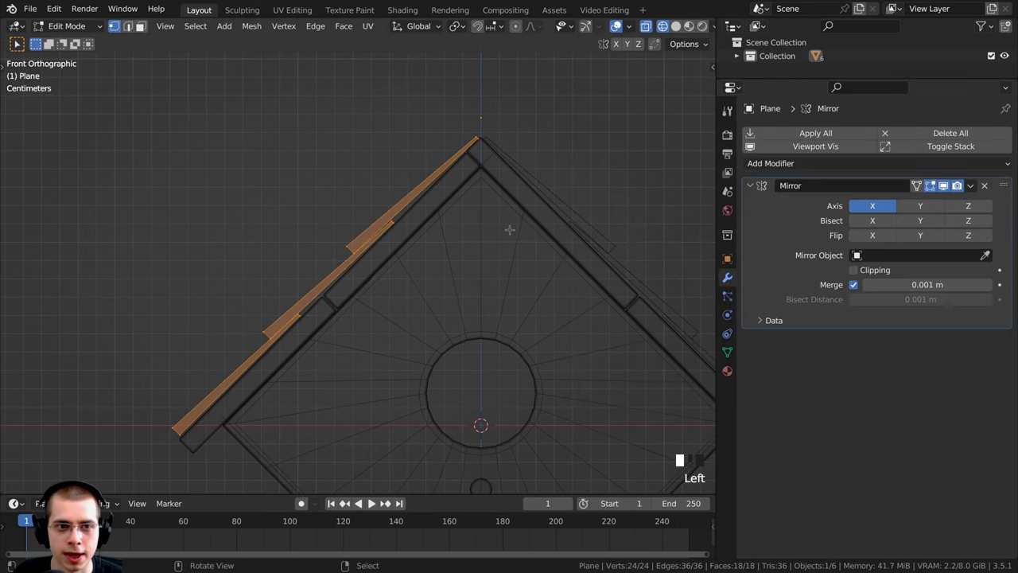
{"action": "middle_click_drag", "start_coordinate": [509, 227], "coordinate": [411, 341], "text": "shift"}
{"action": "scroll", "coordinate": [532, 299], "scroll_direction": "up", "scroll_amount": 8}
{"action": "middle_click_drag", "start_coordinate": [532, 299], "coordinate": [344, 243], "text": "shift"}
{"action": "scroll", "coordinate": [341, 251], "scroll_direction": "up", "scroll_amount": 3}
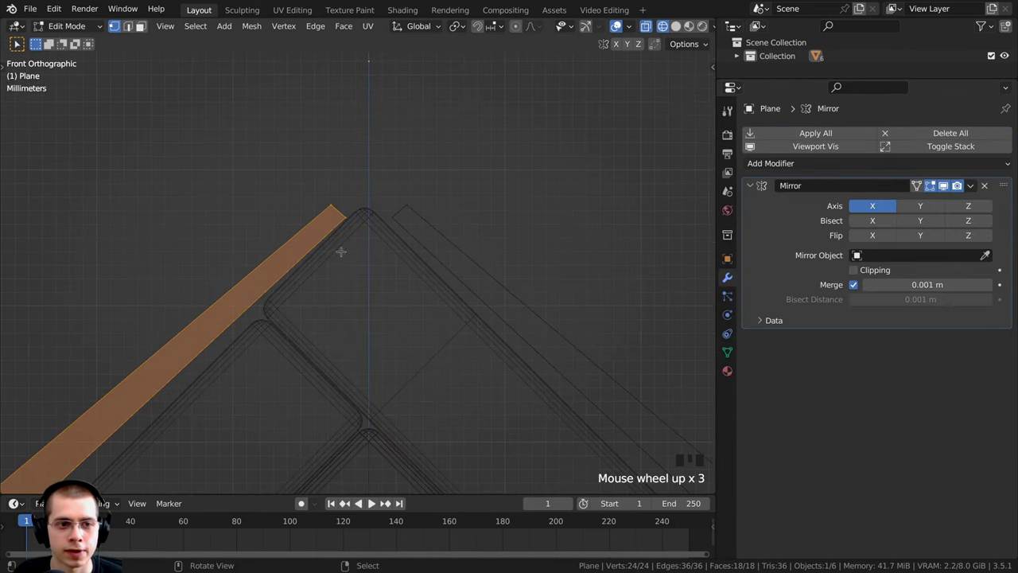
Rescale the pieces slightly, turn off the mirror's Merge option and move them until the top piece meets the centre line.
{"action": "key", "text": "s"}
{"action": "left_click", "coordinate": [467, 272]}
{"action": "key", "text": "g"}
{"action": "left_click", "coordinate": [473, 268]}
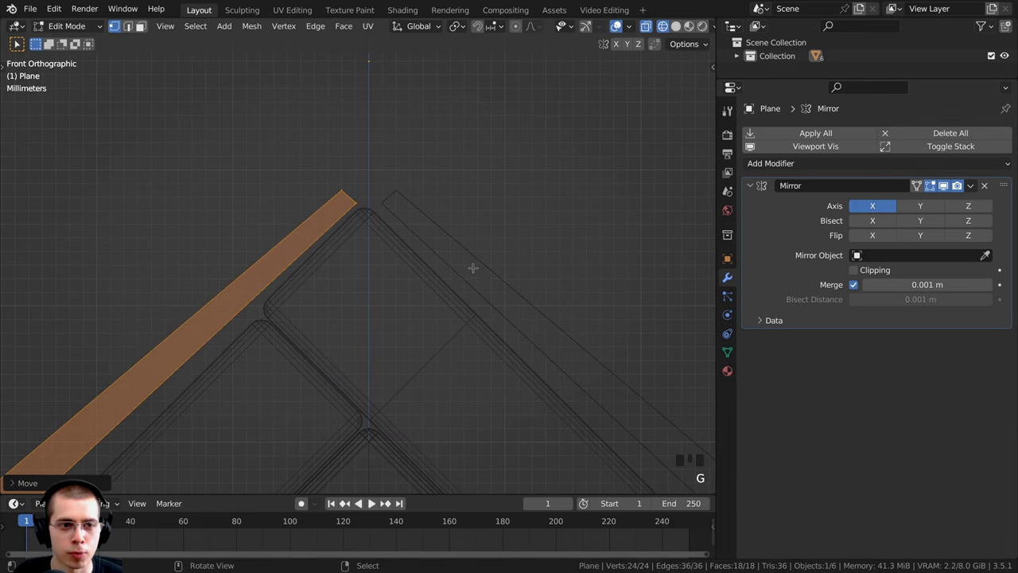
{"action": "left_click", "coordinate": [853, 286]}
{"action": "middle_click_drag", "start_coordinate": [386, 238], "coordinate": [402, 244], "text": "shift"}
{"action": "scroll", "coordinate": [412, 244], "scroll_direction": "up", "scroll_amount": 2}
{"action": "key", "text": "g"}
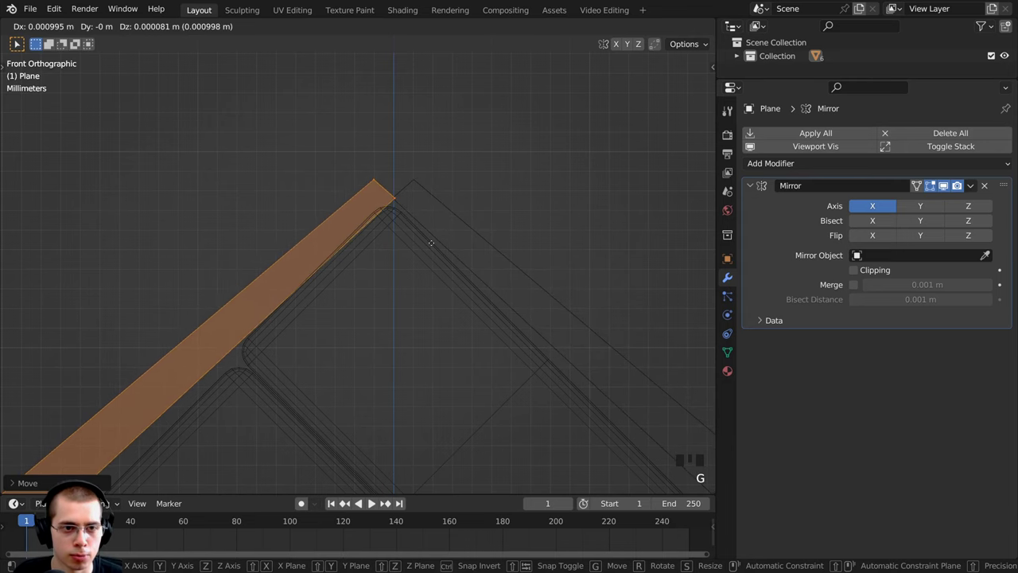
{"action": "left_click", "coordinate": [428, 243]}
Scale the tapered pieces by about 2.59 along the Y axis to cover the roof's depth, and return to solid shading.
{"action": "middle_click_drag", "start_coordinate": [369, 235], "coordinate": [469, 297]}
{"action": "middle_click_drag", "start_coordinate": [139, 260], "coordinate": [196, 245], "text": "shift"}
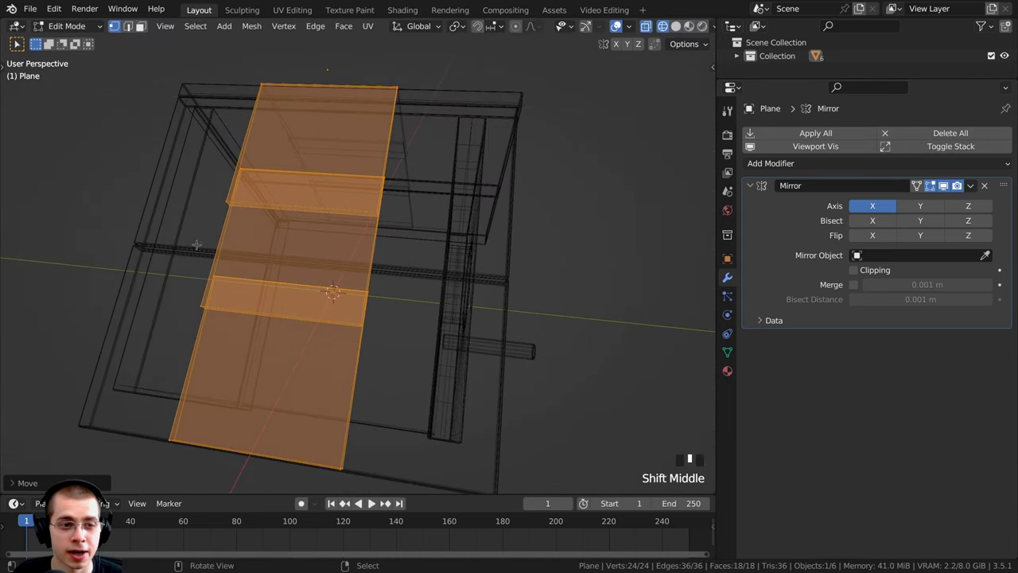
{"action": "middle_click_drag", "start_coordinate": [322, 241], "coordinate": [334, 270]}
{"action": "key", "text": "s"}
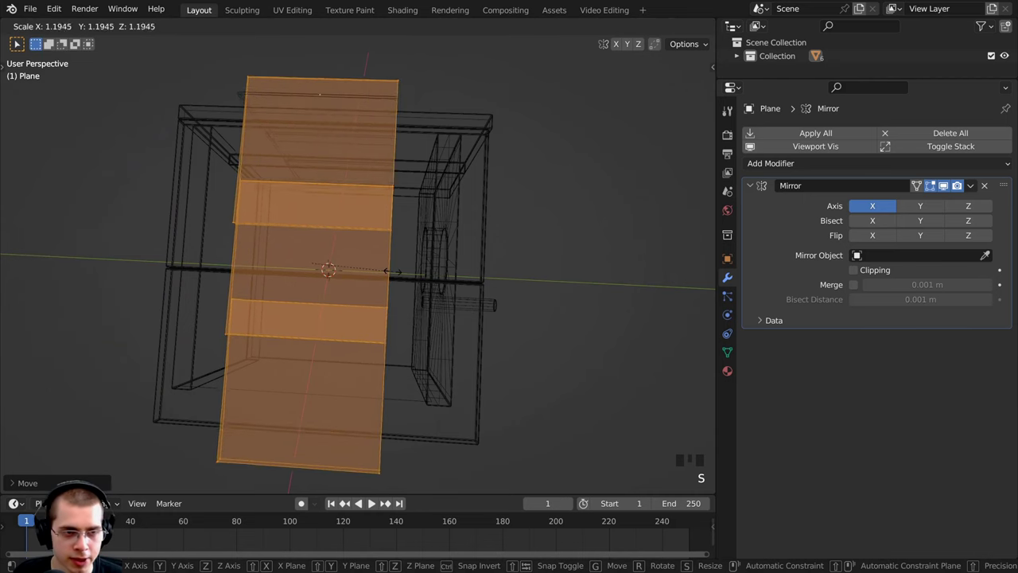
{"action": "key", "text": "y"}
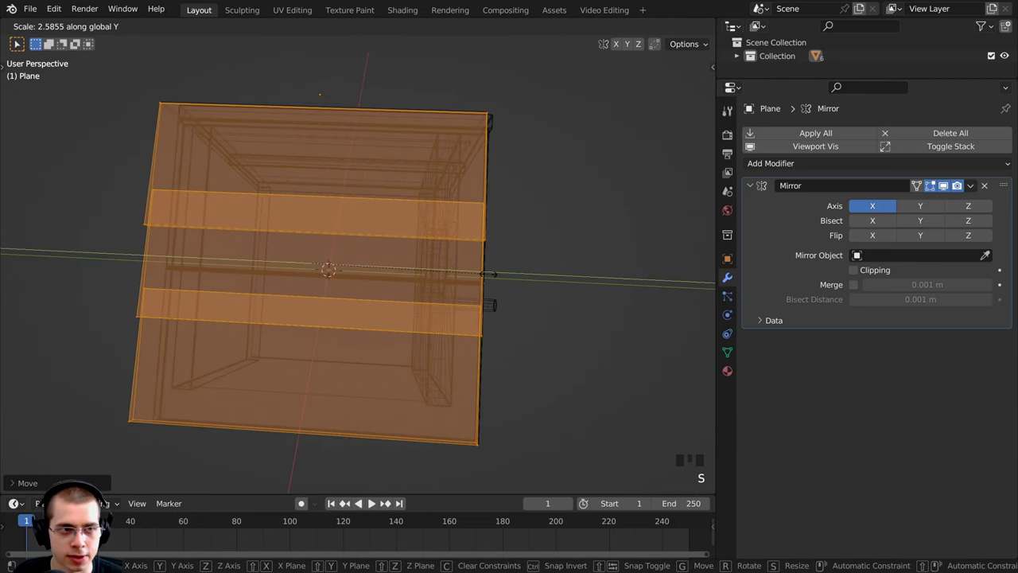
{"action": "left_click", "coordinate": [488, 274]}
{"action": "key", "text": "z"}
{"action": "left_click", "coordinate": [648, 284]}
Refine the tapered pieces' scale along the Y axis against the roof's front and back edges, and return to object mode.
{"action": "mouse_move", "coordinate": [648, 284]}
{"action": "middle_mouse_down"}
{"action": "mouse_move", "coordinate": [290, 203]}
{"action": "mouse_move", "coordinate": [484, 275]}
{"action": "mouse_move", "coordinate": [473, 232]}
{"action": "mouse_move", "coordinate": [453, 242]}
{"action": "middle_mouse_up"}
{"action": "key", "text": "s"}
{"action": "key", "text": "y"}
{"action": "left_click", "coordinate": [559, 259]}
{"action": "scroll", "coordinate": [367, 223], "scroll_direction": "up", "scroll_amount": 2}
{"action": "key", "text": "s"}
{"action": "key", "text": "y"}
{"action": "left_click", "coordinate": [493, 277]}
{"action": "scroll", "coordinate": [493, 277], "scroll_direction": "down", "scroll_amount": 1}
{"action": "key", "text": "Tab"}
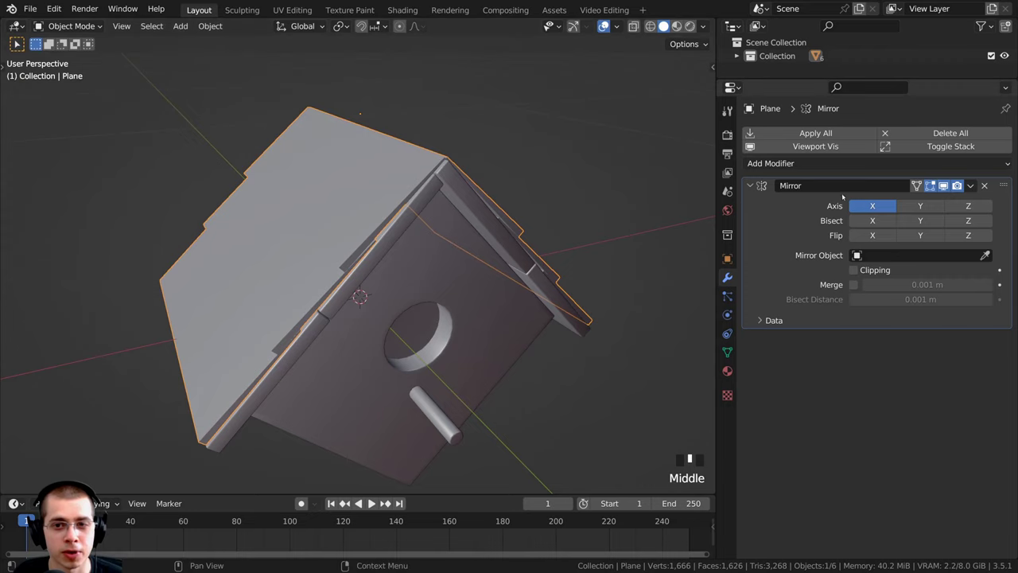
Apply the Mirror modifier and the scale of the tapered roof pieces.
{"action": "left_click", "coordinate": [971, 187]}
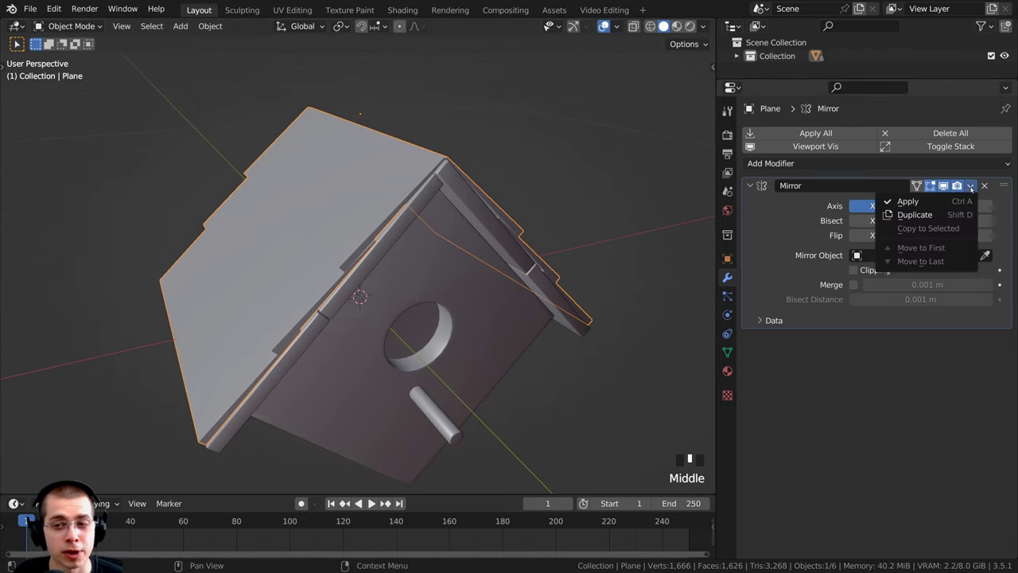
{"action": "left_click", "coordinate": [908, 201]}
{"action": "middle_click_drag", "start_coordinate": [509, 207], "coordinate": [619, 223]}
{"action": "middle_click_drag", "start_coordinate": [406, 227], "coordinate": [382, 235]}
{"action": "scroll", "coordinate": [380, 234], "scroll_direction": "down", "scroll_amount": 2}
{"action": "scroll", "coordinate": [370, 196], "scroll_direction": "up", "scroll_amount": 3}
{"action": "key", "text": "ctrl+a"}
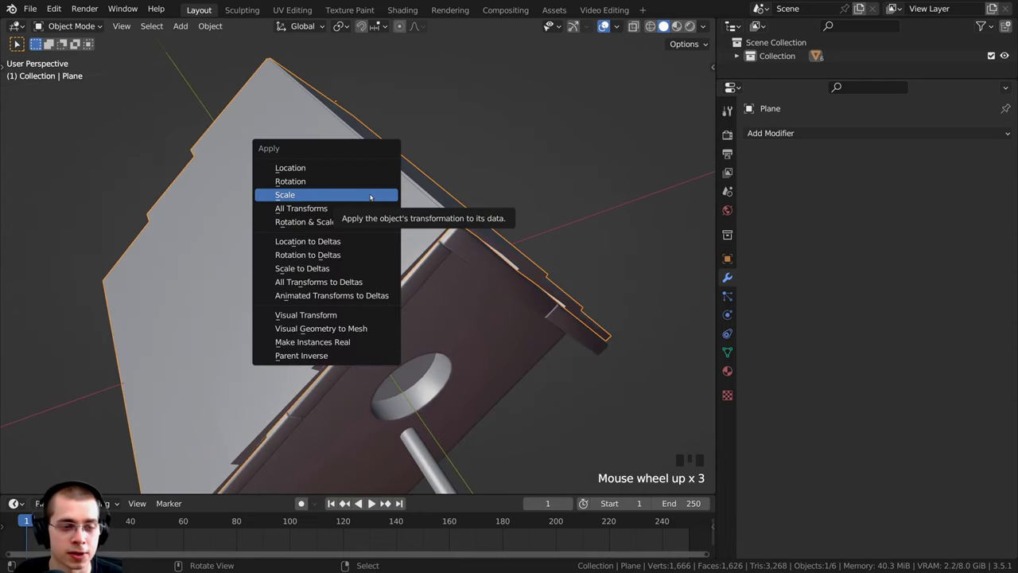
{"action": "left_click", "coordinate": [345, 195]}
Copy the Bevel modifier from the roof boards beneath onto the tapered roof pieces, and deselect everything.
{"action": "middle_click_drag", "start_coordinate": [345, 195], "coordinate": [346, 241]}
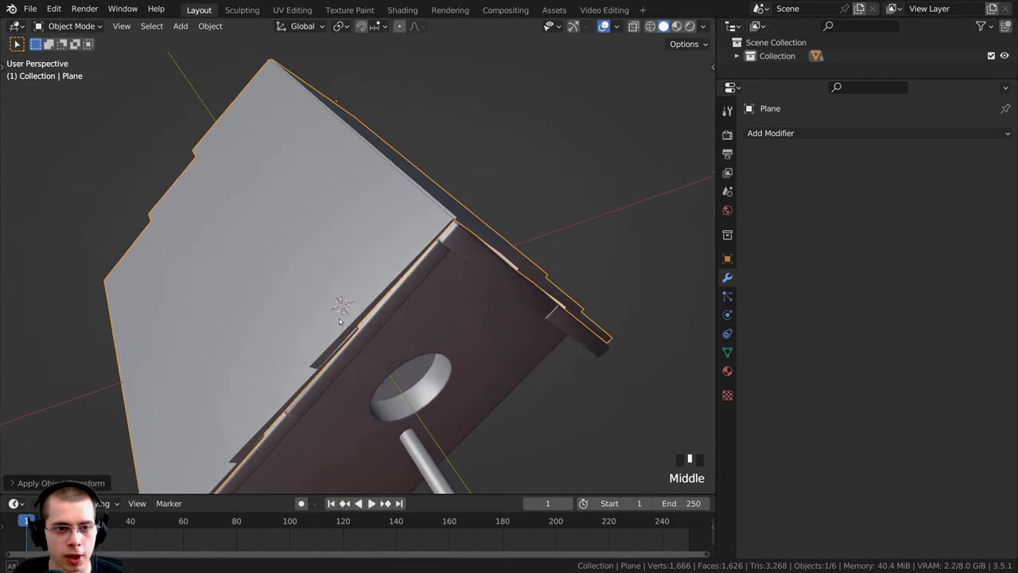
{"action": "scroll", "coordinate": [346, 241], "scroll_direction": "up", "scroll_amount": 1}
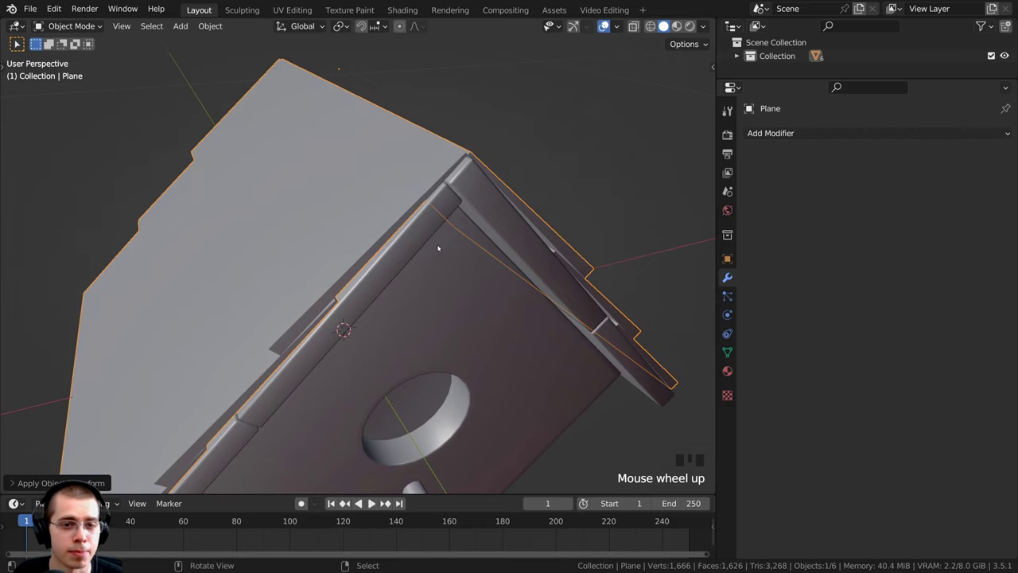
{"action": "right_click", "coordinate": [480, 199], "text": "shift"}
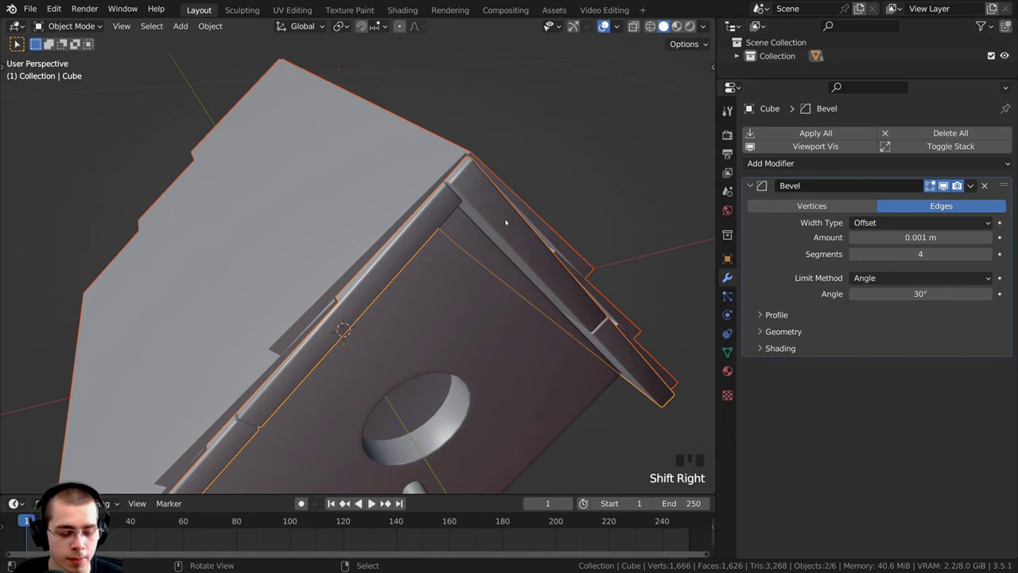
{"action": "key", "text": "ctrl+l"}
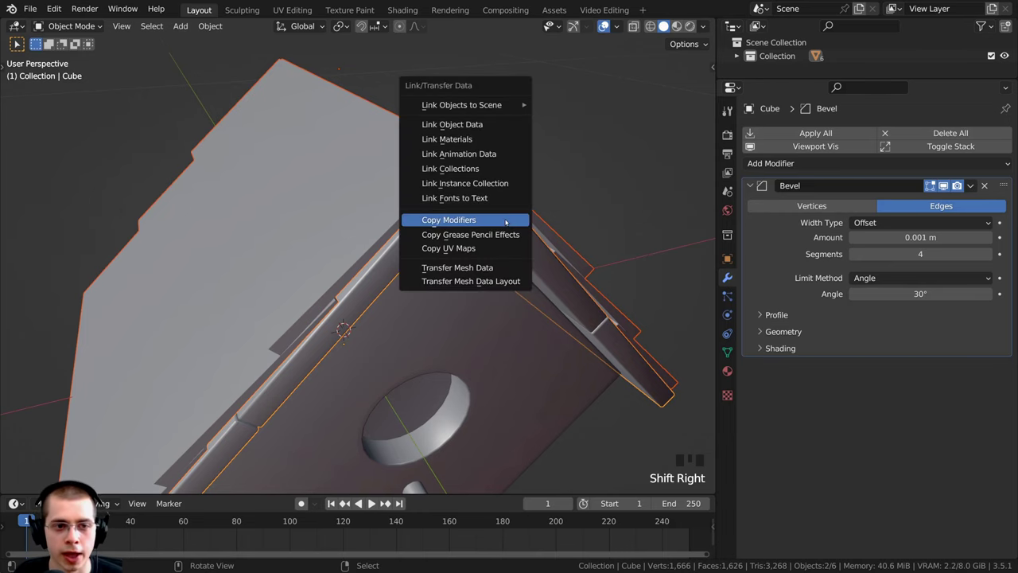
{"action": "left_click", "coordinate": [498, 223]}
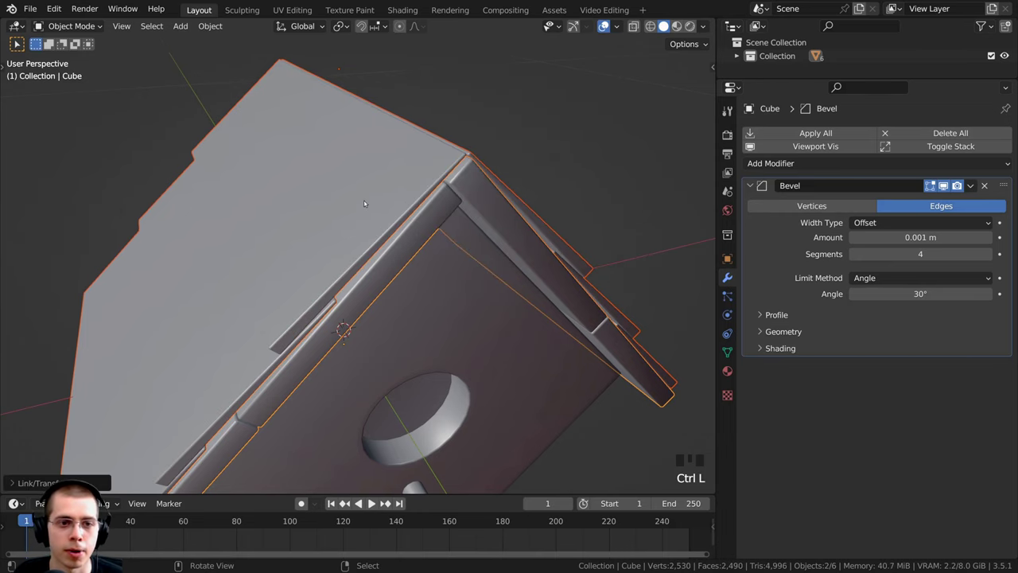
{"action": "scroll", "coordinate": [362, 199], "scroll_direction": "up", "scroll_amount": 2}
{"action": "middle_click_drag", "start_coordinate": [362, 198], "coordinate": [310, 209]}
{"action": "right_click", "coordinate": [310, 210]}
{"action": "left_click", "coordinate": [310, 210]}
{"action": "scroll", "coordinate": [388, 250], "scroll_direction": "down", "scroll_amount": 3}
{"action": "key", "text": "alt+a"}
{"action": "middle_click_drag", "start_coordinate": [388, 249], "coordinate": [432, 134]}
{"action": "scroll", "coordinate": [368, 276], "scroll_direction": "down", "scroll_amount": 2}
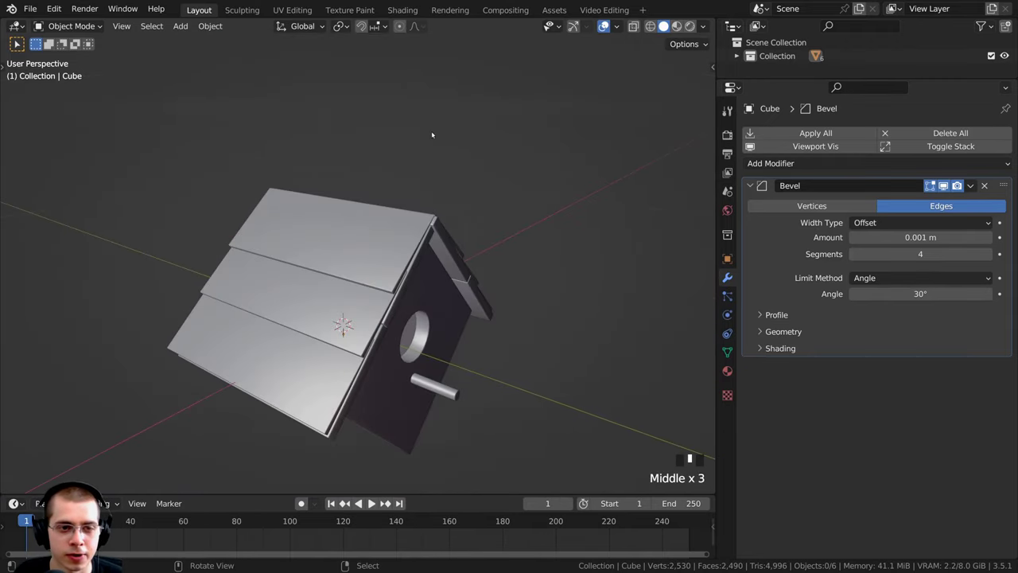
Add a Bezier curve and move it above the birdhouse.
{"action": "middle_click_drag", "start_coordinate": [402, 182], "coordinate": [377, 152]}
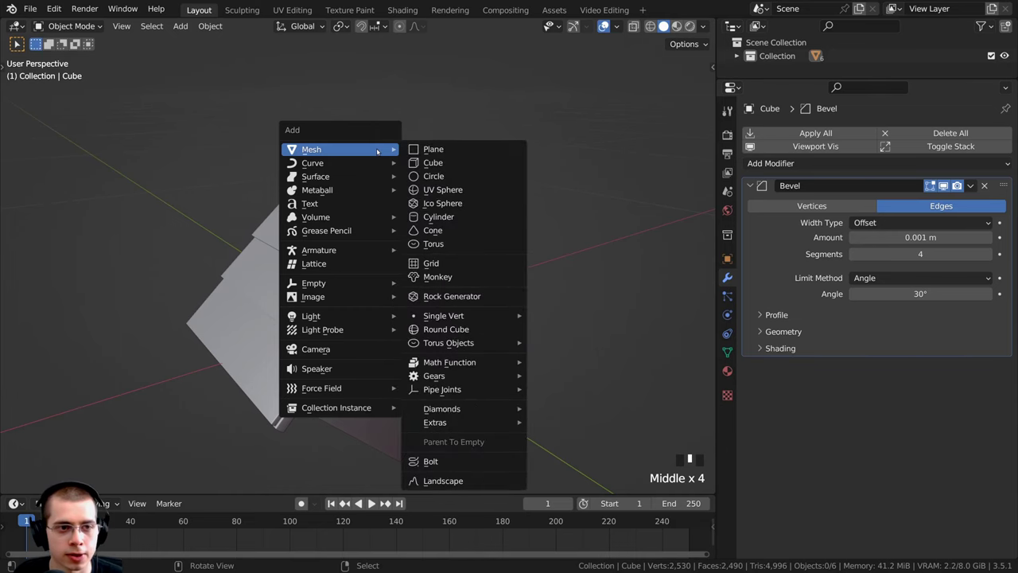
{"action": "mouse_move", "coordinate": [352, 163]}
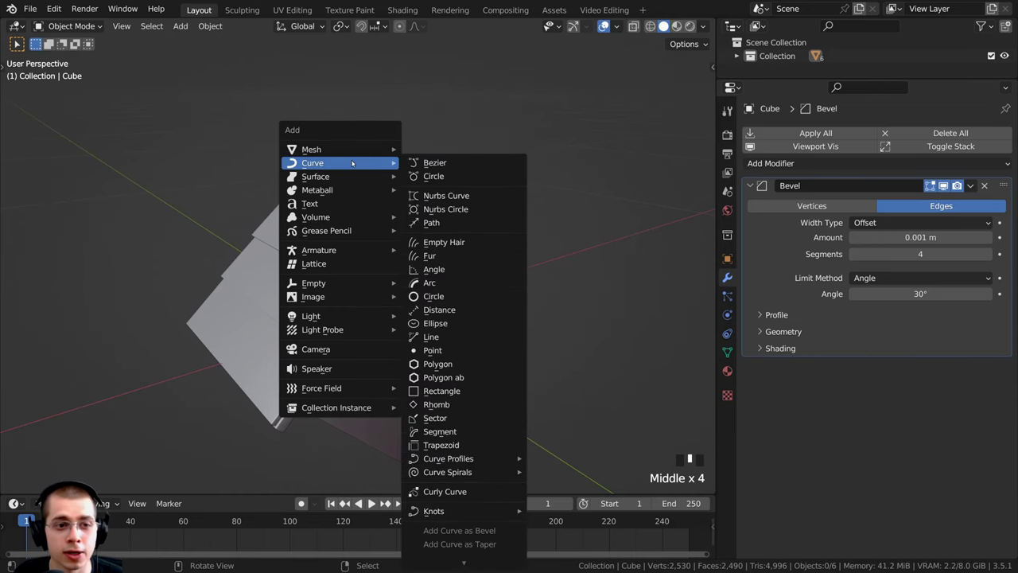
{"action": "left_click", "coordinate": [435, 163]}
{"action": "key", "text": "g"}
{"action": "left_click", "coordinate": [481, 290]}
{"action": "middle_click_drag", "start_coordinate": [481, 298], "coordinate": [532, 296]}
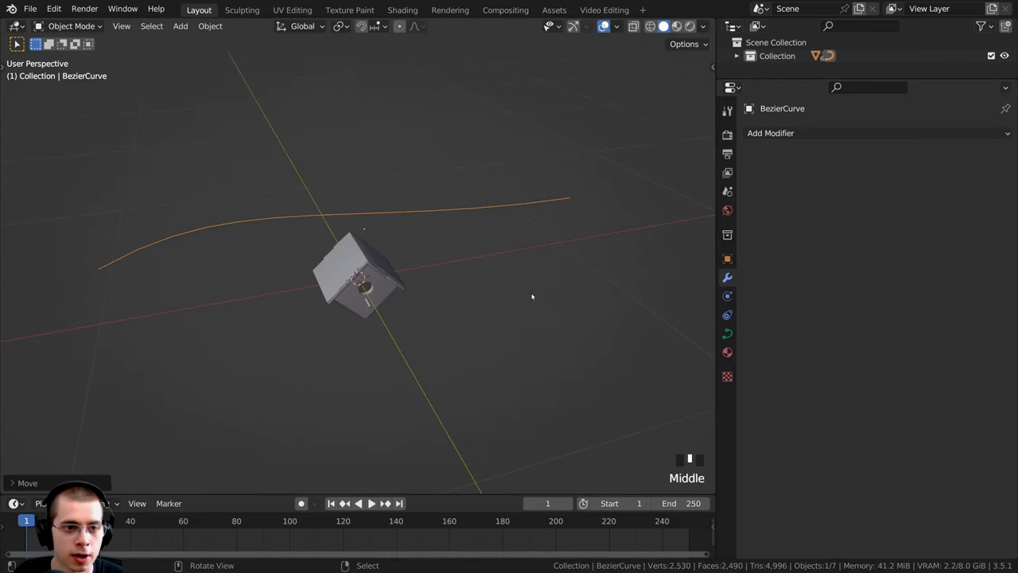
Scale down all of the curve's points in edit mode to a size smaller than the roof.
{"action": "key", "text": "Tab"}
{"action": "scroll", "coordinate": [660, 215], "scroll_direction": "down", "scroll_amount": 5}
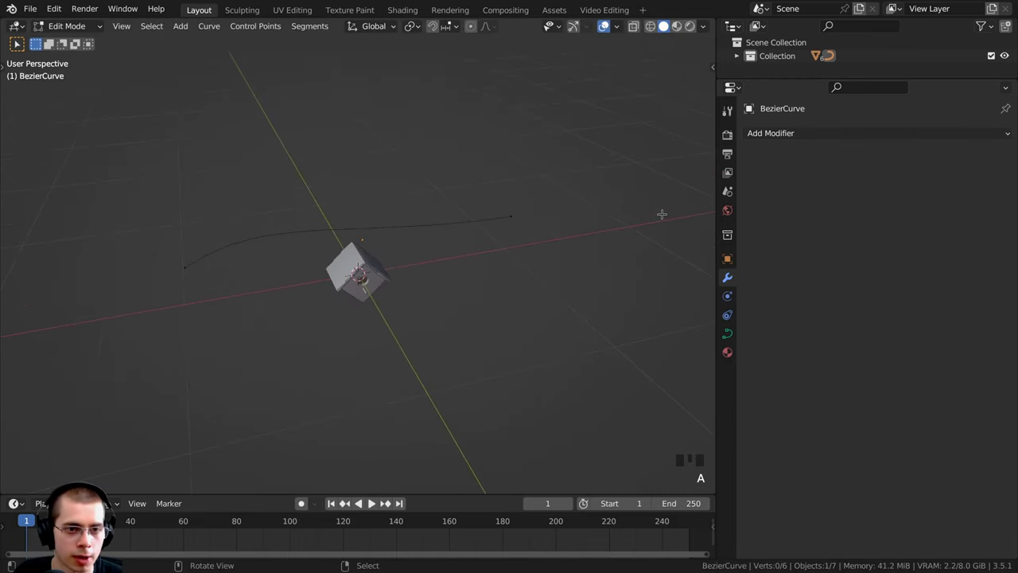
{"action": "scroll", "coordinate": [660, 215], "scroll_direction": "up", "scroll_amount": 3}
{"action": "key", "text": "s"}
{"action": "left_click", "coordinate": [378, 237]}
{"action": "scroll", "coordinate": [405, 243], "scroll_direction": "up", "scroll_amount": 8}
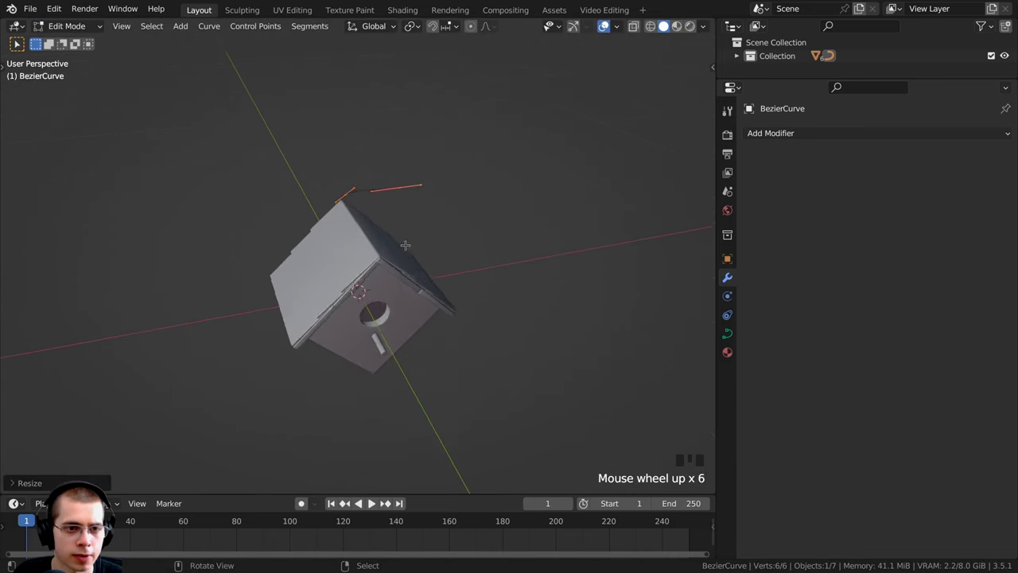
{"action": "key", "text": "s"}
{"action": "left_click", "coordinate": [511, 226]}
Rotate the curve upright in the front view, and turn it about the global Z axis so its bend faces the front.
{"action": "key", "text": "KP_1"}
{"action": "middle_click_drag", "start_coordinate": [522, 232], "coordinate": [506, 300], "text": "shift"}
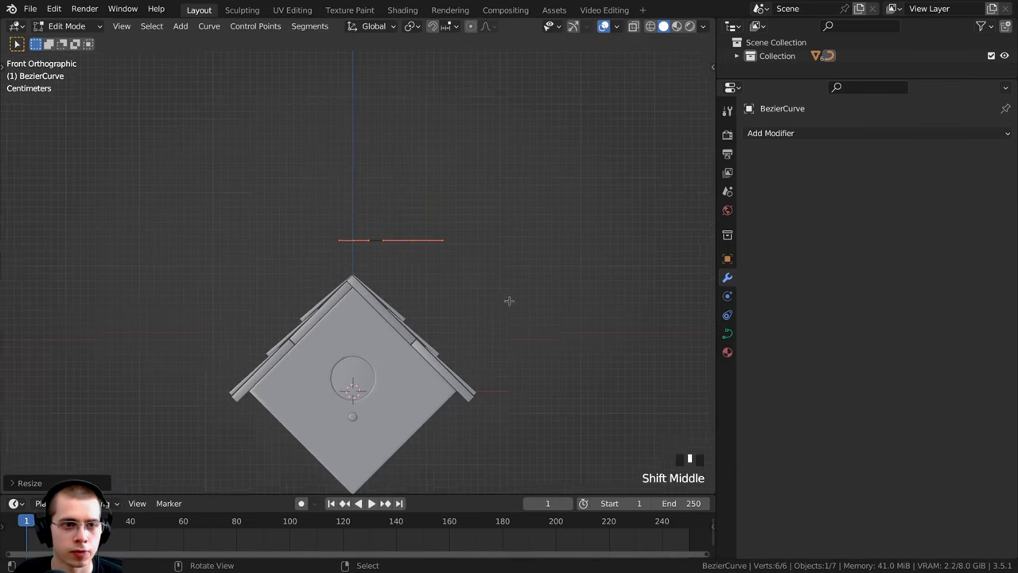
{"action": "scroll", "coordinate": [507, 299], "scroll_direction": "up", "scroll_amount": 2}
{"action": "key", "text": "r"}
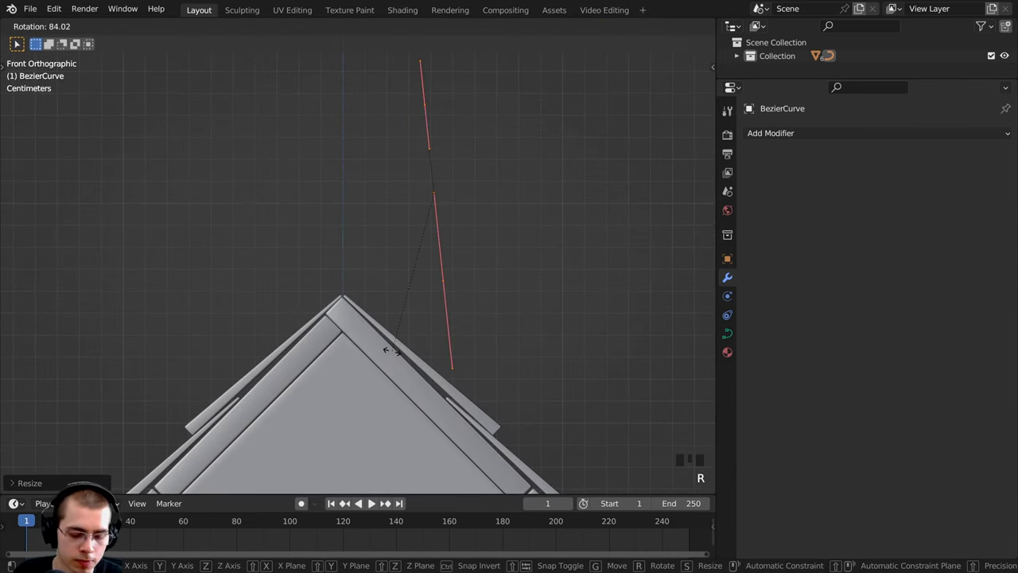
{"action": "left_click", "coordinate": [509, 323]}
{"action": "scroll", "coordinate": [527, 327], "scroll_direction": "down", "scroll_amount": 3}
{"action": "key", "text": "r"}
{"action": "key", "text": "z"}
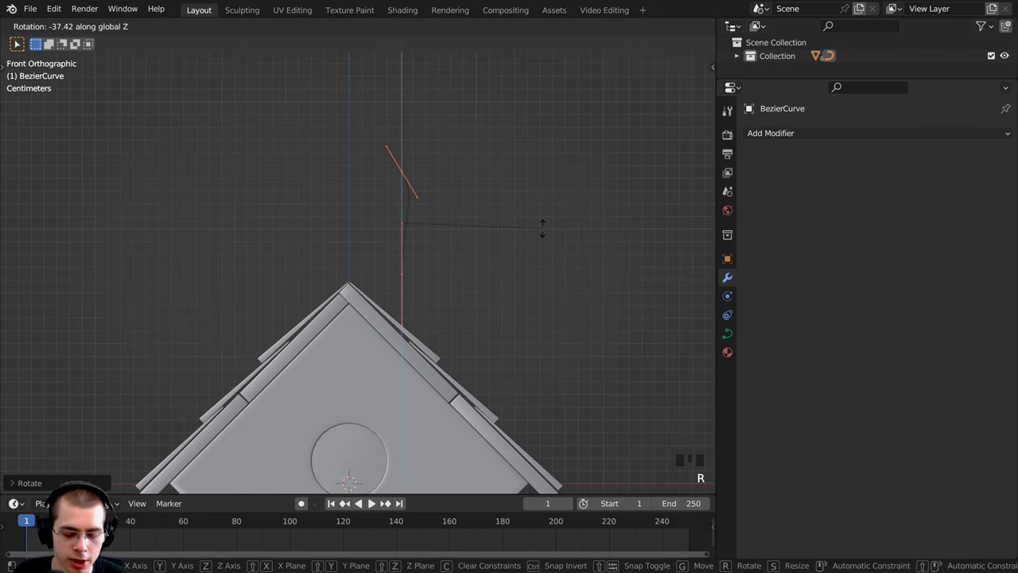
{"action": "key", "text": "Escape"}
Move the curve in the front view so that its lower end stands on the roof's peak.
{"action": "scroll", "coordinate": [555, 303], "scroll_direction": "up", "scroll_amount": 2}
{"action": "key", "text": "g"}
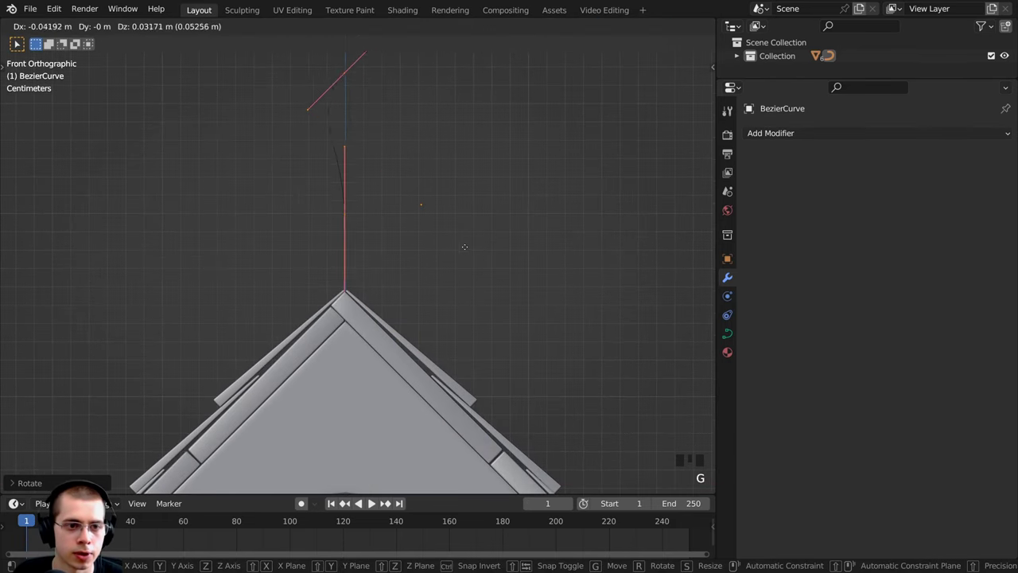
{"action": "left_click", "coordinate": [518, 265]}
{"action": "key", "text": "Tab"}
{"action": "key", "text": "g"}
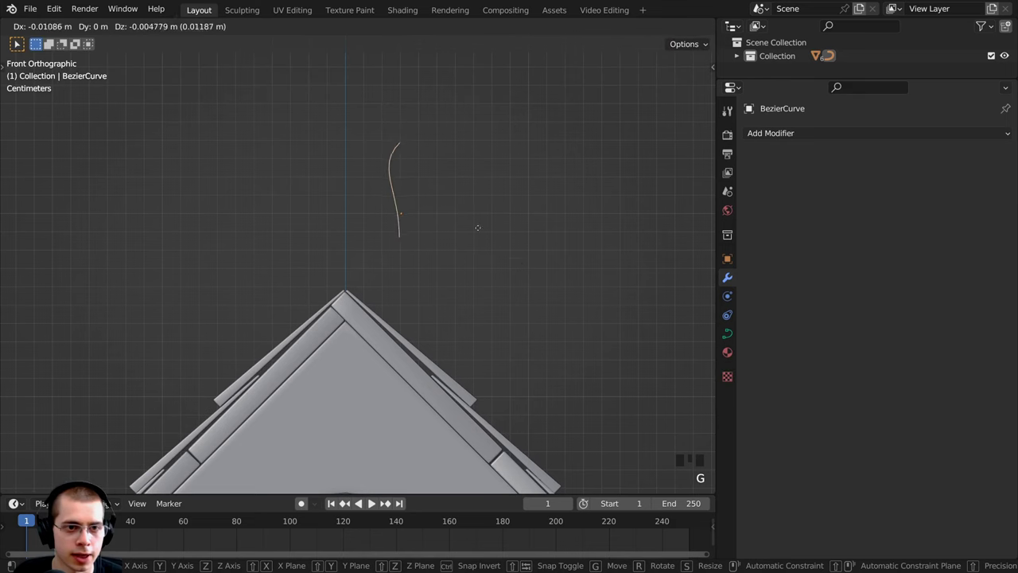
{"action": "left_click", "coordinate": [432, 291]}
{"action": "scroll", "coordinate": [432, 291], "scroll_direction": "up", "scroll_amount": 2}
{"action": "middle_click_drag", "start_coordinate": [432, 291], "coordinate": [462, 266], "text": "shift"}
{"action": "key", "text": "g"}
{"action": "left_click", "coordinate": [453, 271]}
Move the curve's upper control point to the left of the centre line and shorten its handles.
{"action": "key", "text": "Tab"}
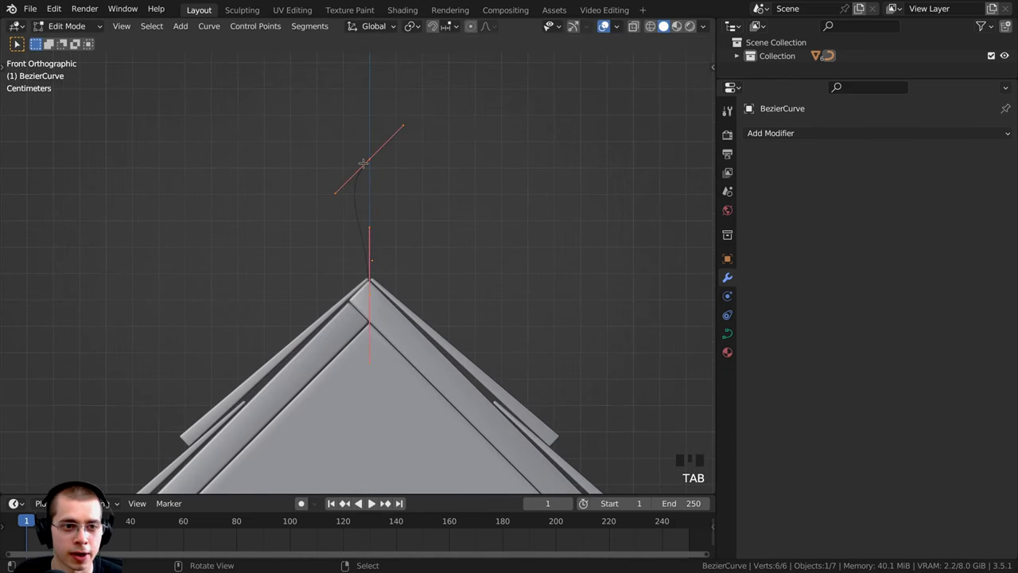
{"action": "scroll", "coordinate": [422, 154], "scroll_direction": "up", "scroll_amount": 1}
{"action": "key", "text": "g"}
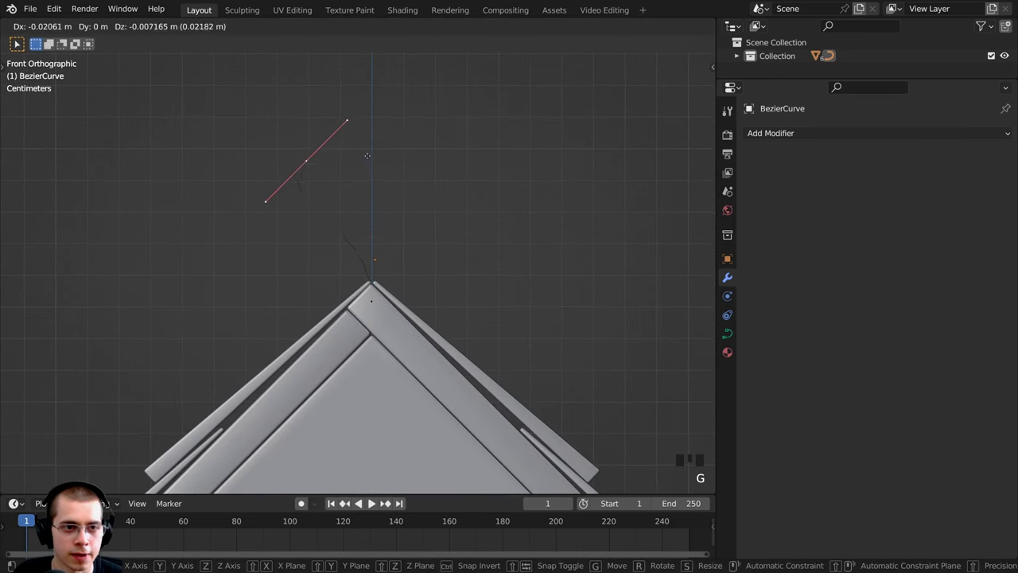
{"action": "left_click", "coordinate": [373, 164]}
{"action": "key", "text": "s"}
{"action": "left_click", "coordinate": [384, 174]}
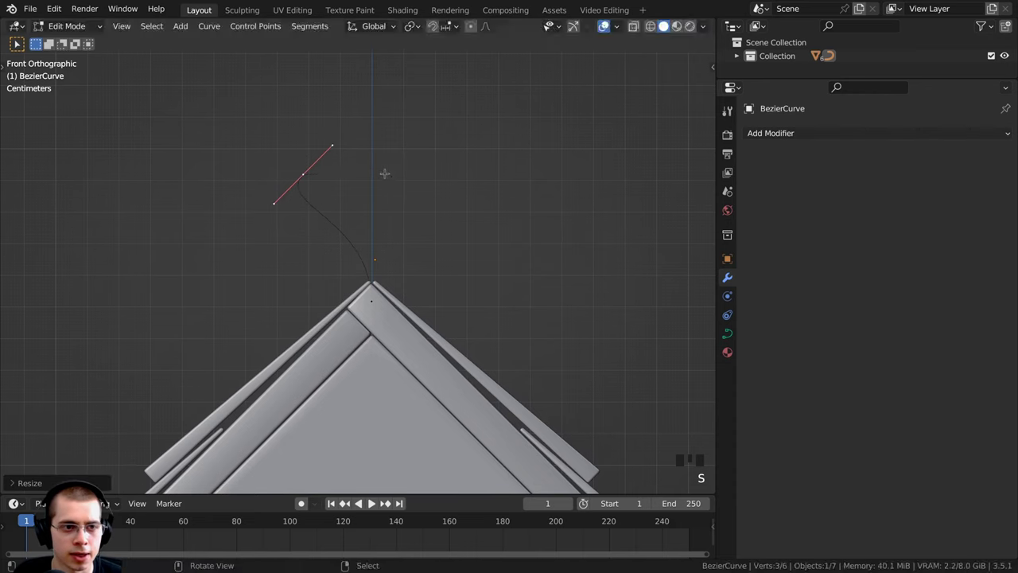
Rotate the upper control point's handles and lower the point to form the hook's first outward bend.
{"action": "key", "text": "r"}
{"action": "left_click", "coordinate": [330, 134]}
{"action": "key", "text": "g"}
{"action": "left_click", "coordinate": [337, 177]}
{"action": "scroll", "coordinate": [389, 188], "scroll_direction": "up", "scroll_amount": 2}
{"action": "key", "text": "g"}
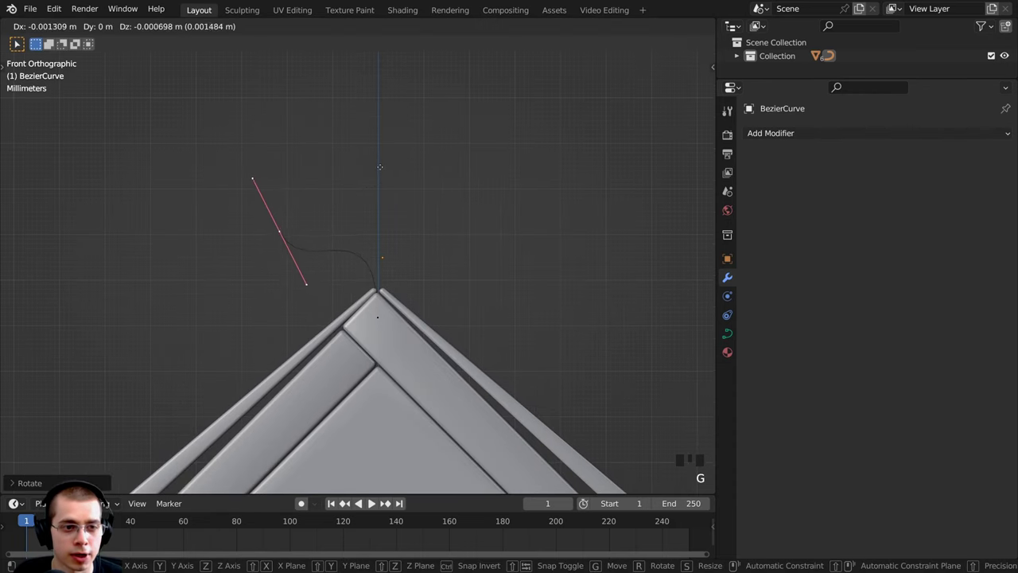
{"action": "left_click", "coordinate": [377, 166]}
Extrude a new control point upward from the bend, and rotate and position it toward the centre line.
{"action": "key", "text": "s"}
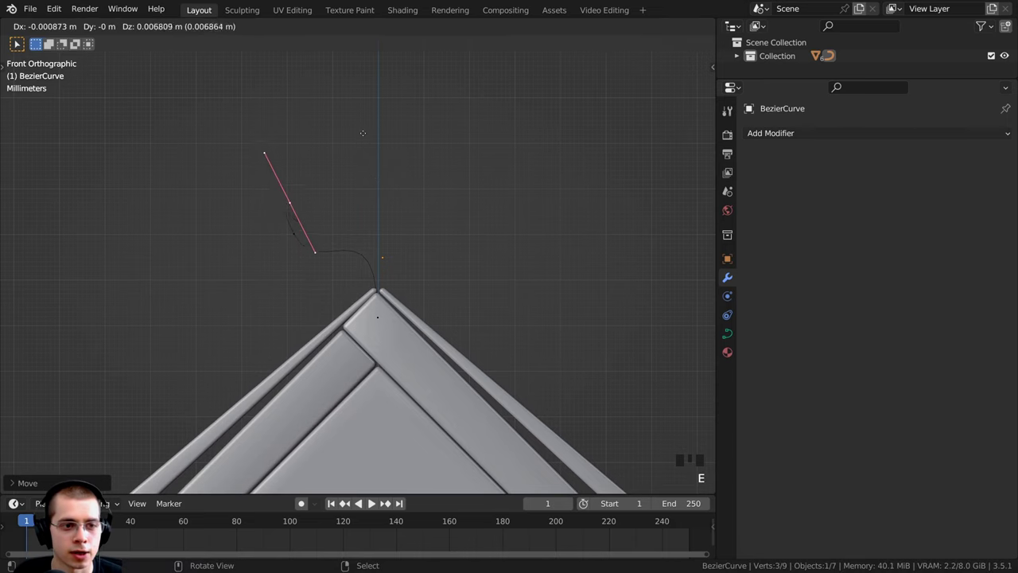
{"action": "left_click", "coordinate": [361, 74]}
{"action": "middle_click_drag", "start_coordinate": [361, 75], "coordinate": [418, 186], "text": "shift"}
{"action": "key", "text": "r"}
{"action": "left_click", "coordinate": [344, 286]}
{"action": "key", "text": "g"}
{"action": "left_click", "coordinate": [386, 263]}
Refine the new top point's rotation, handle length and position to round the left side of the loop.
{"action": "key", "text": "r"}
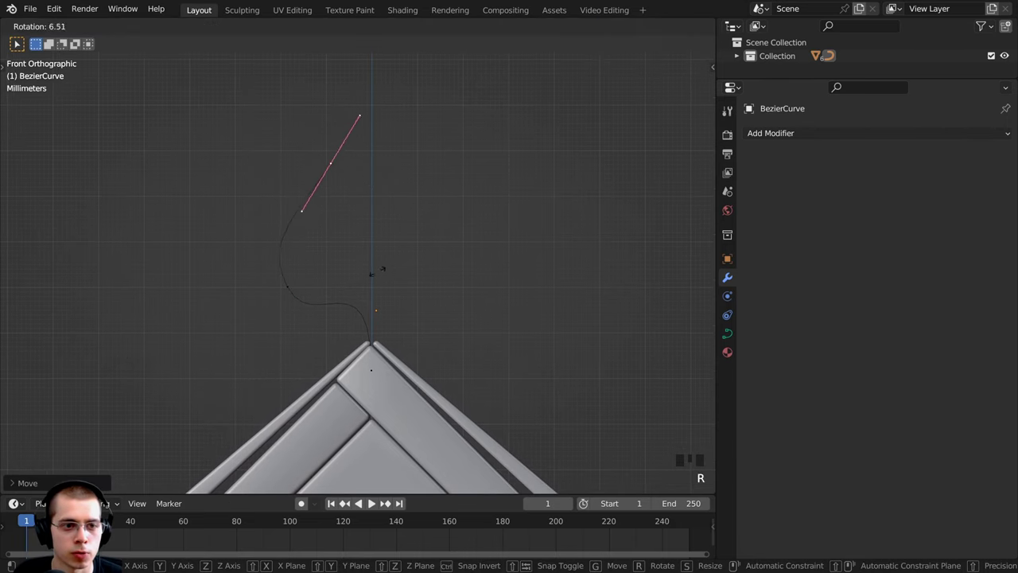
{"action": "left_click", "coordinate": [325, 312]}
{"action": "key", "text": "s"}
{"action": "left_click", "coordinate": [428, 242]}
{"action": "key", "text": "r"}
{"action": "left_click", "coordinate": [400, 268]}
{"action": "key", "text": "g"}
{"action": "left_click", "coordinate": [413, 256]}
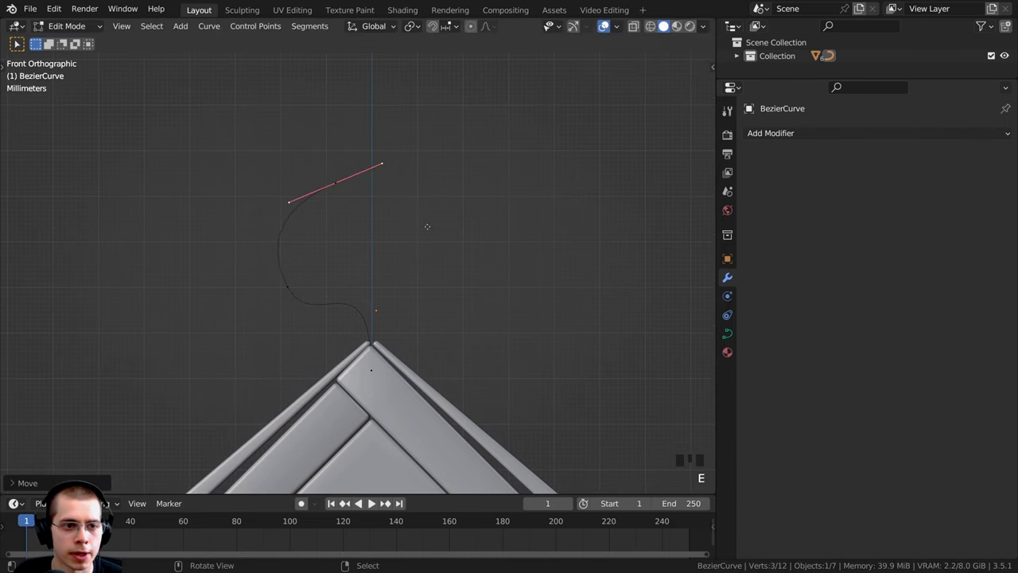
Extrude a control point for the loop's right side, and move and rotate it until its handles are roughly vertical.
{"action": "key", "text": "e"}
{"action": "left_click", "coordinate": [347, 384]}
{"action": "key", "text": "r"}
{"action": "left_click", "coordinate": [439, 336]}
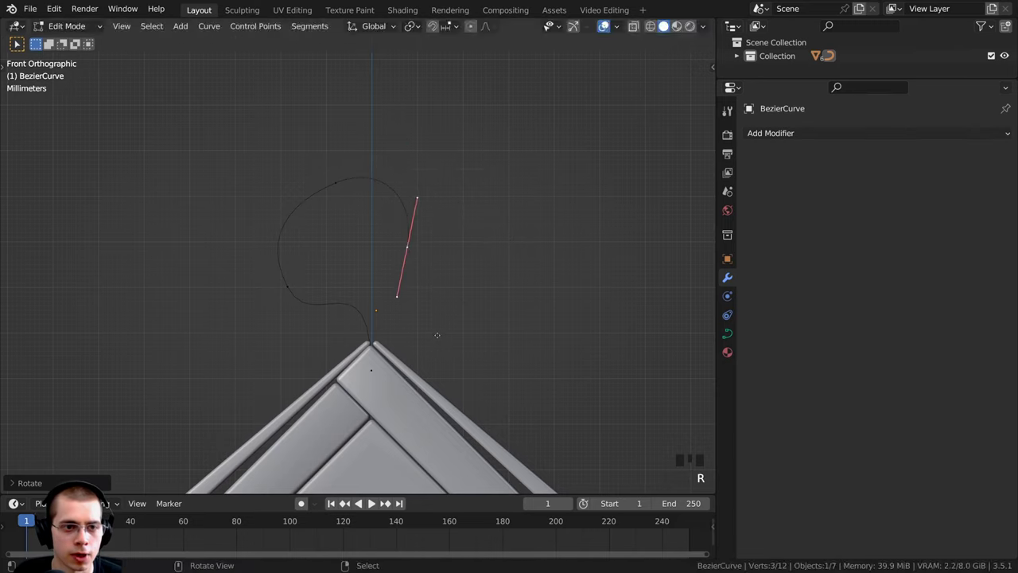
{"action": "key", "text": "g"}
{"action": "left_click", "coordinate": [455, 325]}
{"action": "key", "text": "r"}
{"action": "left_click", "coordinate": [484, 306]}
Extrude a final control point to the loop's lower end near the centre line, with its handles turned nearly horizontal.
{"action": "key", "text": "g"}
{"action": "key", "text": "e"}
{"action": "key", "text": "s"}
{"action": "key", "text": "r"}
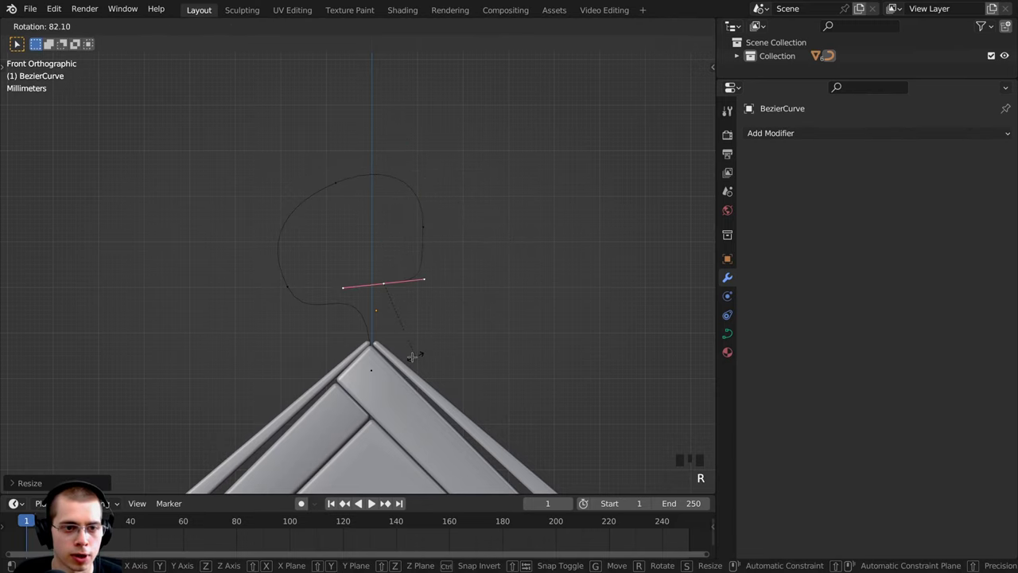
{"action": "left_click", "coordinate": [421, 301]}
Adjust the rotation and handle size of the loop's top point, and raise and reshape its left point.
{"action": "key", "text": "r"}
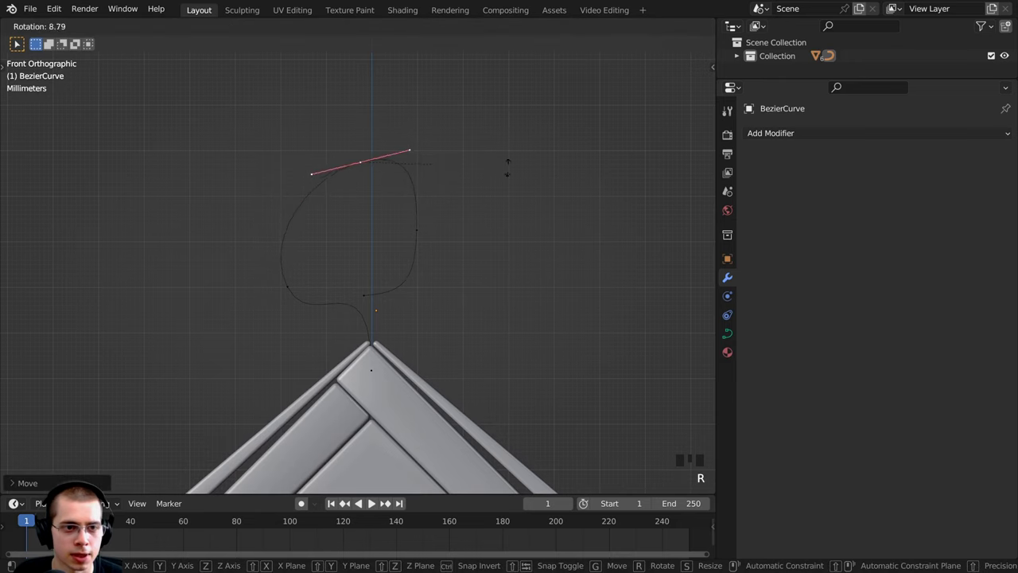
{"action": "key", "text": "s"}
{"action": "left_click", "coordinate": [334, 262]}
{"action": "left_click", "coordinate": [287, 283]}
{"action": "key", "text": "g"}
{"action": "left_click", "coordinate": [284, 250]}
{"action": "key", "text": "s"}
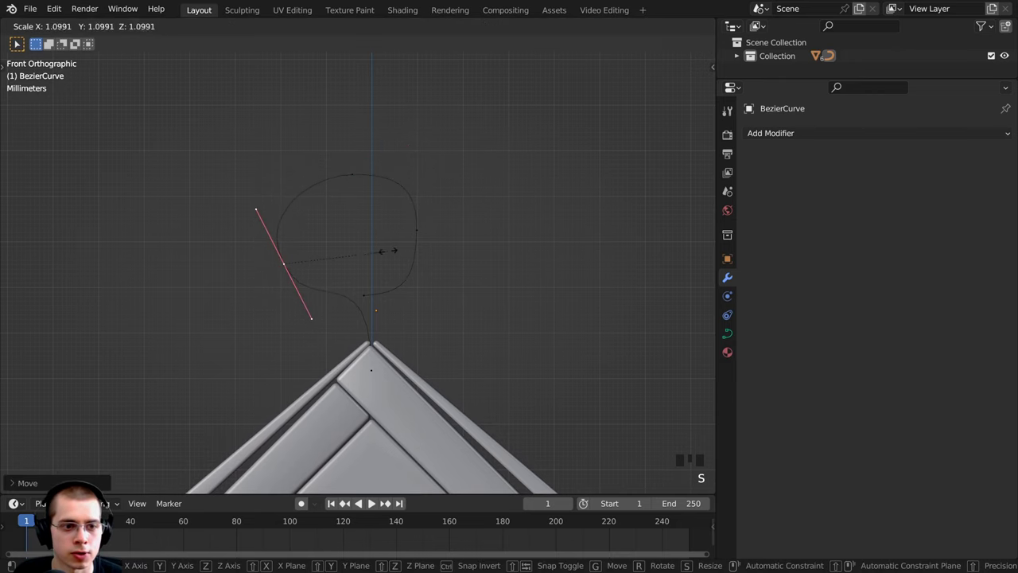
{"action": "left_click", "coordinate": [395, 249]}
{"action": "key", "text": "r"}
{"action": "left_click", "coordinate": [409, 262]}
Rescale the handles of the loop's top and left points to make the loop rounder.
{"action": "key", "text": "s"}
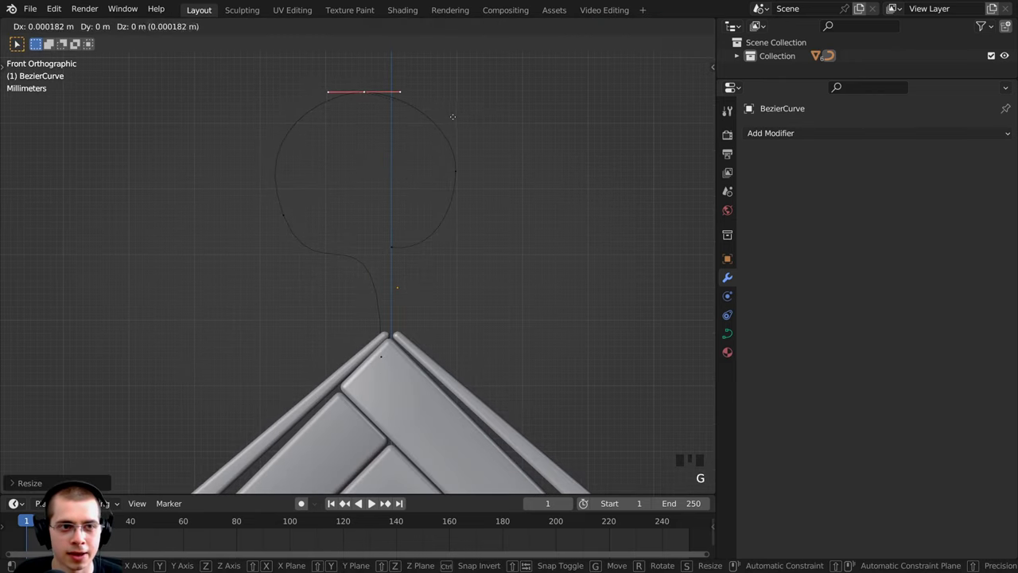
{"action": "key", "text": "s"}
{"action": "left_click", "coordinate": [430, 144]}
{"action": "right_click", "coordinate": [287, 218]}
{"action": "key", "text": "s"}
{"action": "left_click", "coordinate": [372, 256]}
Shorten the handles of the hook's base point and raise it above the roof's peak.
{"action": "key", "text": "r"}
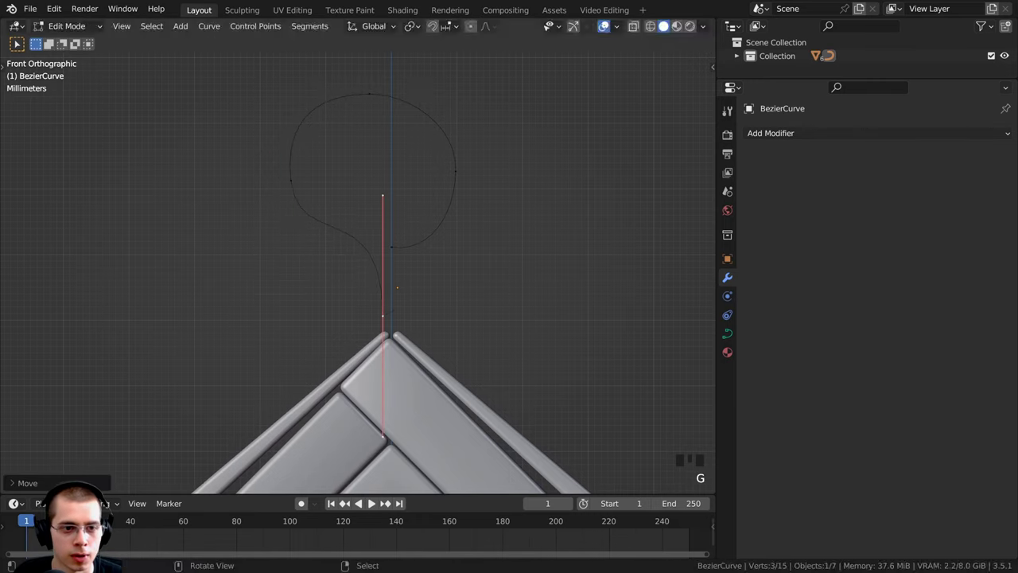
{"action": "key", "text": "s"}
{"action": "left_click", "coordinate": [425, 283]}
{"action": "key", "text": "g"}
{"action": "left_click", "coordinate": [424, 265]}
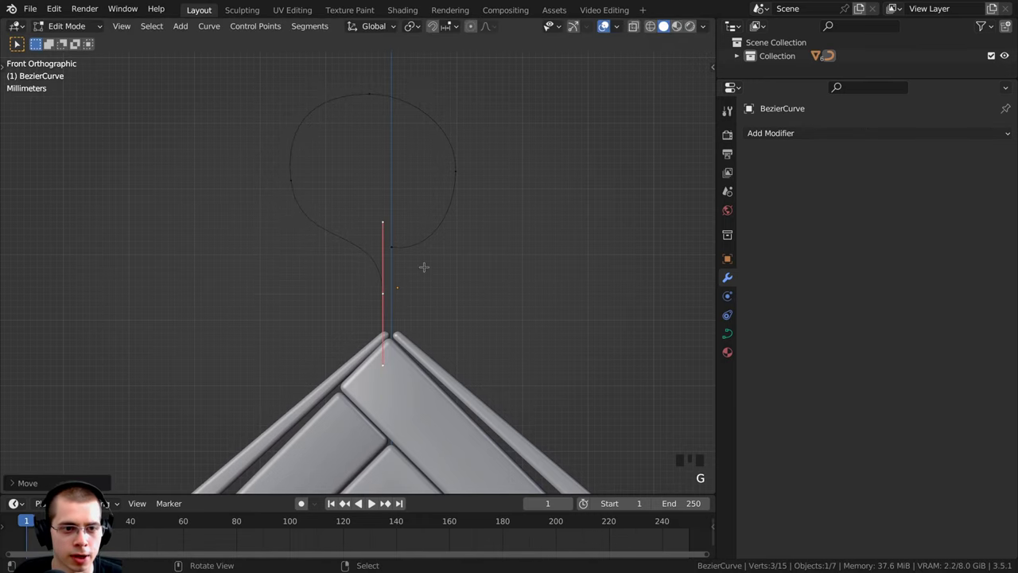
Extrude the base point straight down along the Z axis into the roof, and reposition the loop's open end point.
{"action": "key", "text": "e"}
{"action": "key", "text": "z"}
{"action": "left_click", "coordinate": [426, 379]}
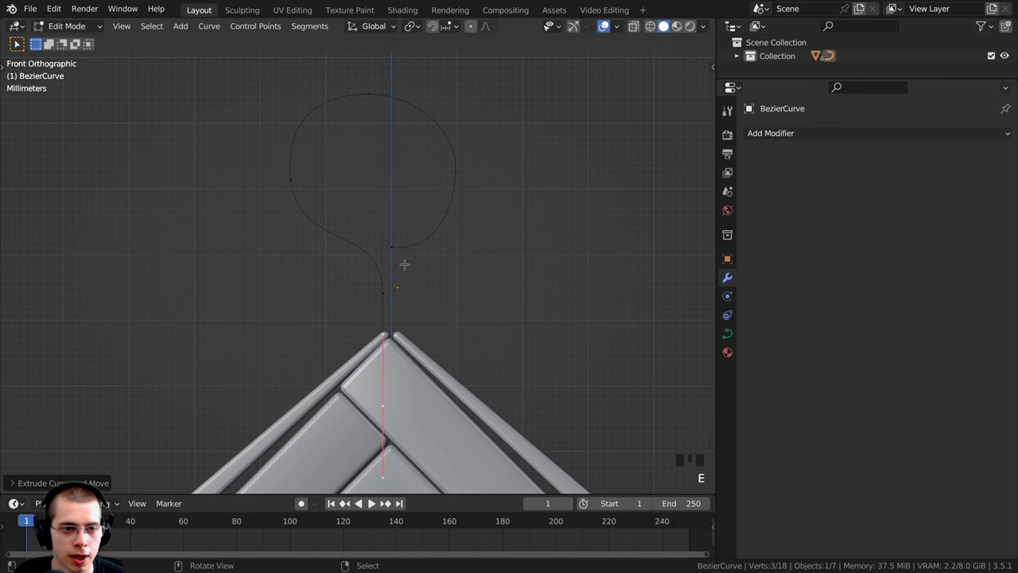
{"action": "right_click", "coordinate": [394, 247]}
{"action": "key", "text": "g"}
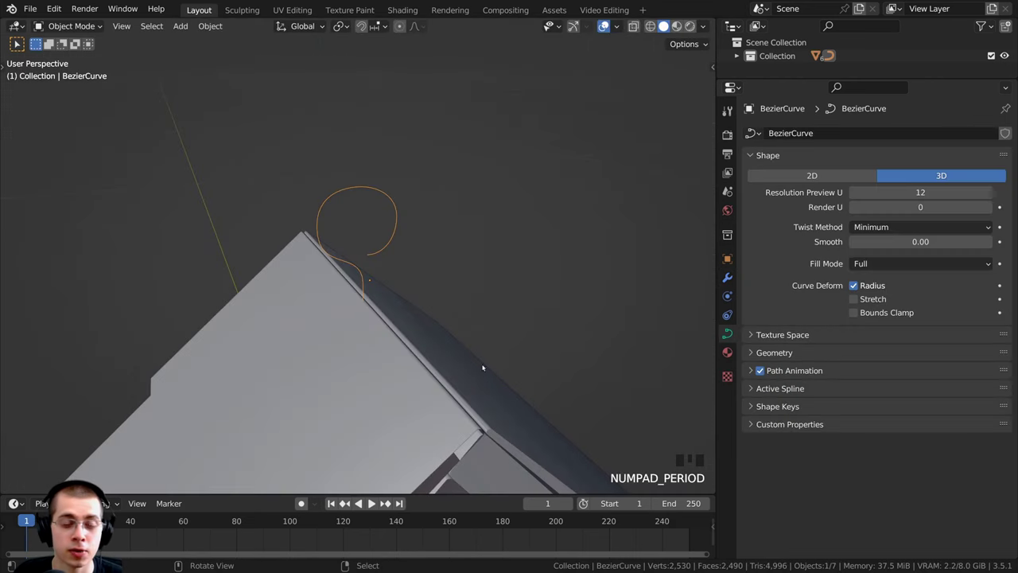
Give the hook curve a round bevel with a depth of 0.0016 m.
{"action": "scroll", "coordinate": [577, 311], "scroll_direction": "up", "scroll_amount": 1}
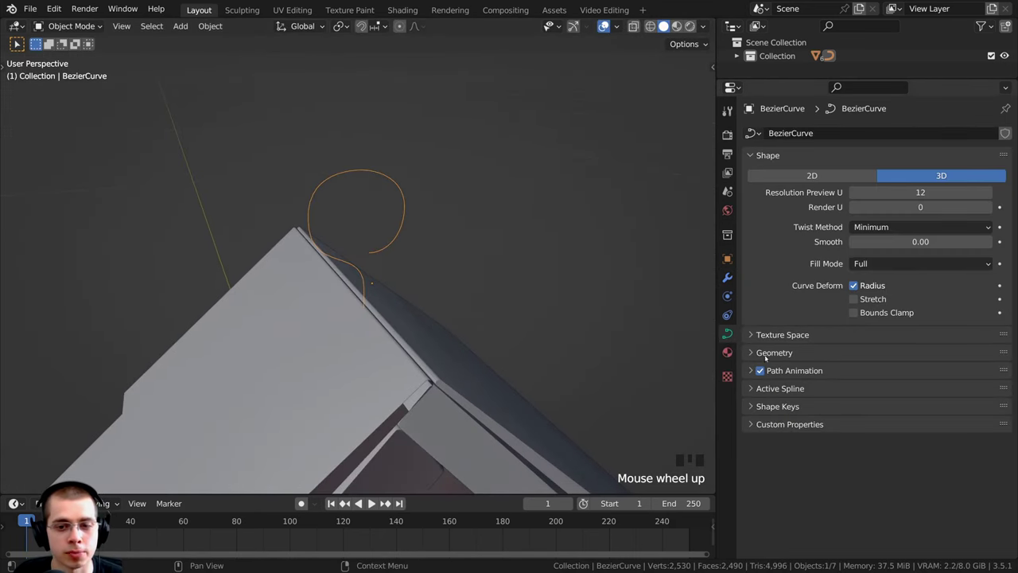
{"action": "left_click", "coordinate": [751, 355]}
{"action": "scroll", "coordinate": [842, 340], "scroll_direction": "down", "scroll_amount": 2}
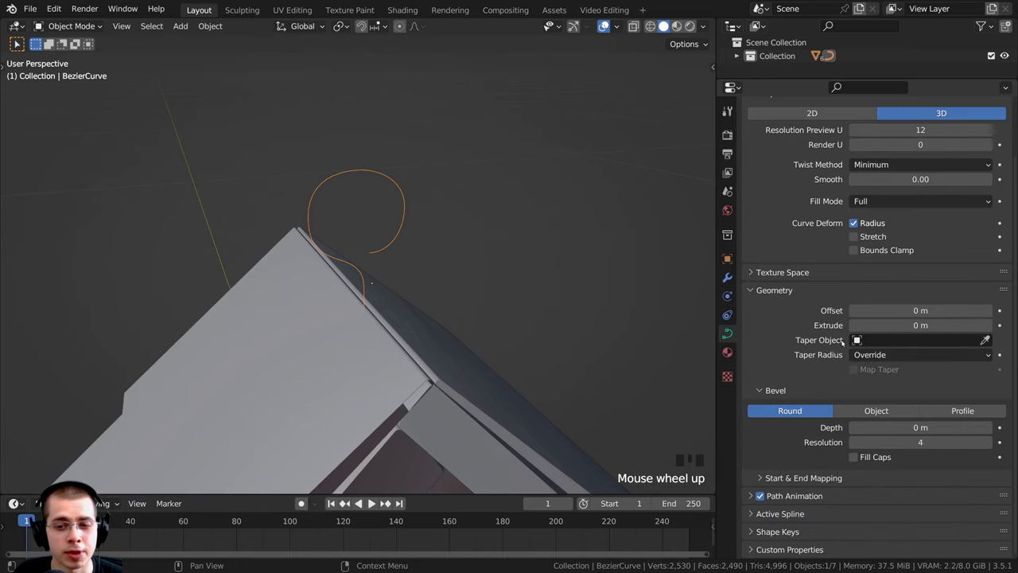
{"action": "mouse_move", "coordinate": [915, 427]}
{"action": "left_mouse_down", "text": "shift"}
{"action": "mouse_move", "coordinate": [938, 427]}
{"action": "mouse_move", "coordinate": [925, 427]}
{"action": "left_mouse_up", "text": "shift"}
{"action": "left_click", "coordinate": [891, 426]}
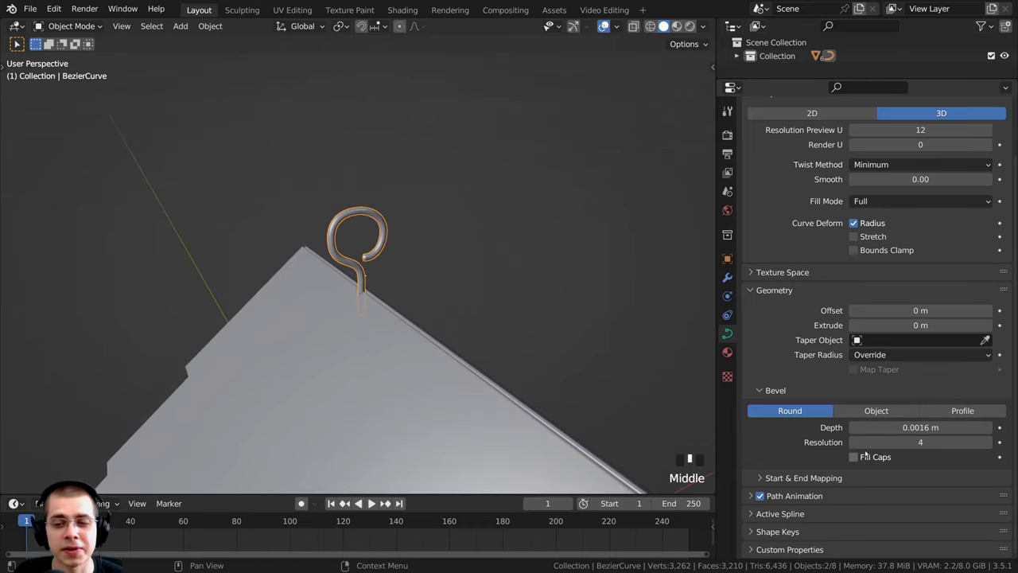
Turn on Fill Caps for the hook curve's bevel and scale the whole hook down slightly.
{"action": "scroll", "coordinate": [381, 334], "scroll_direction": "up", "scroll_amount": 3}
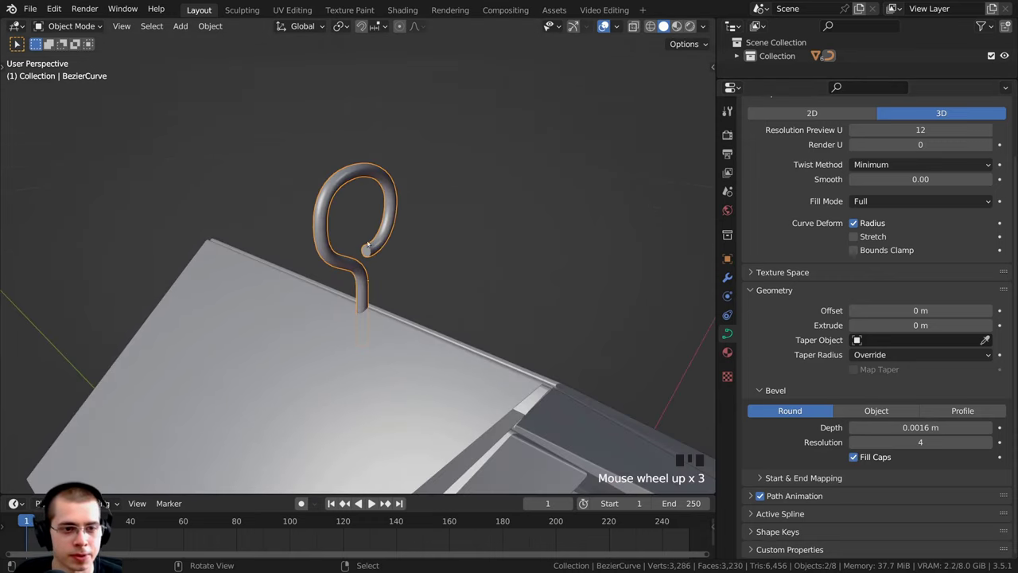
{"action": "scroll", "coordinate": [382, 302], "scroll_direction": "down", "scroll_amount": 4}
{"action": "middle_click_drag", "start_coordinate": [382, 286], "coordinate": [537, 247]}
{"action": "scroll", "coordinate": [537, 247], "scroll_direction": "up", "scroll_amount": 5}
{"action": "key", "text": "s"}
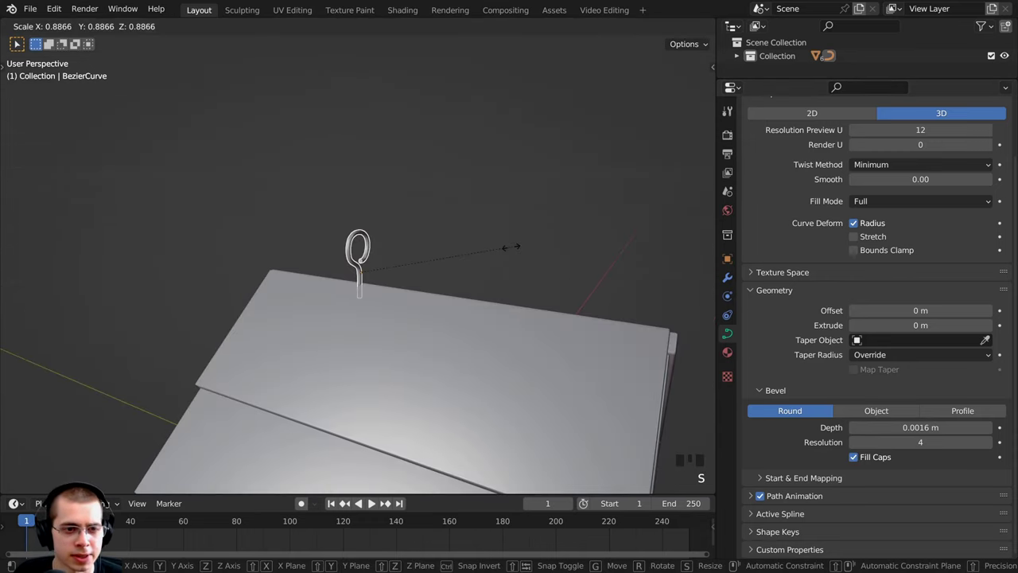
{"action": "left_click", "coordinate": [485, 251]}
Move the hook about 0.16 m along the Y axis to the front end of the roof ridge.
{"action": "key", "text": "g"}
{"action": "key", "text": "y"}
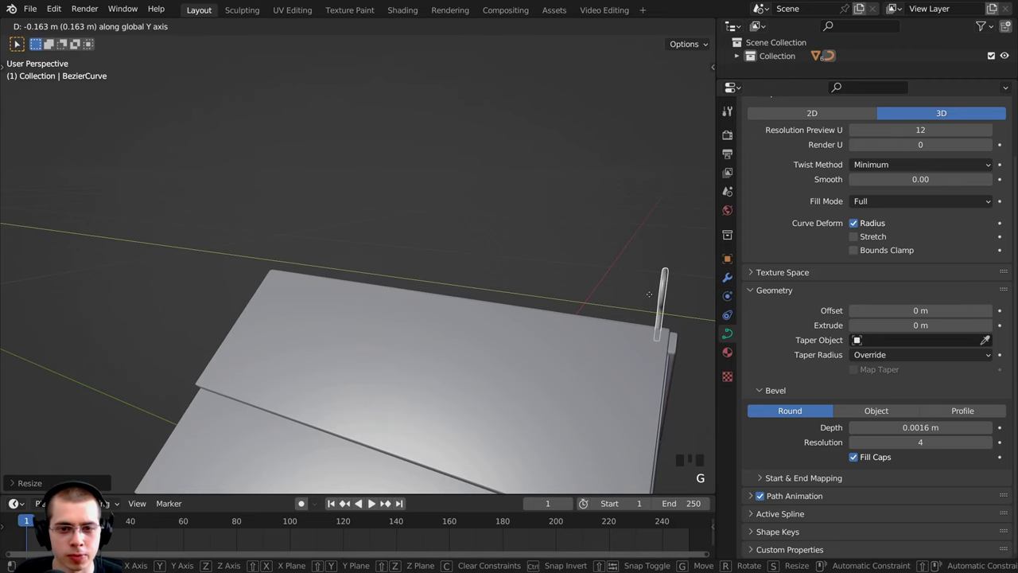
{"action": "left_click", "coordinate": [650, 297]}
Fine-tune the hook's placement so it stands on the ridge line just inside the roof's front edge.
{"action": "key", "text": "KP_7"}
{"action": "middle_click_drag", "start_coordinate": [652, 293], "coordinate": [612, 195], "text": "shift"}
{"action": "scroll", "coordinate": [454, 325], "scroll_direction": "up", "scroll_amount": 3}
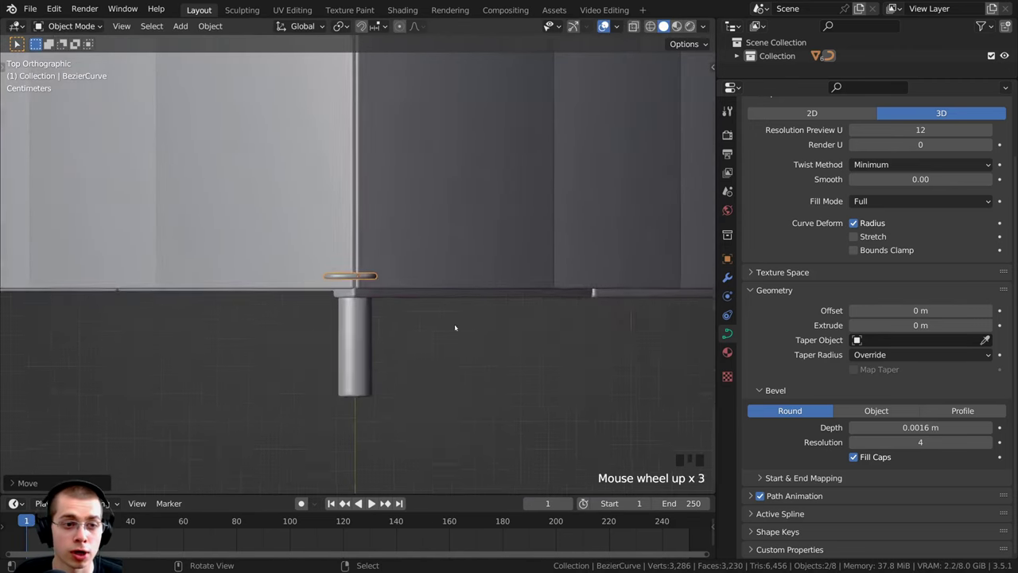
{"action": "key", "text": "g"}
{"action": "middle_click_drag", "start_coordinate": [432, 291], "coordinate": [519, 315]}
{"action": "left_click", "coordinate": [530, 313]}
{"action": "key", "text": "g"}
{"action": "left_click", "coordinate": [519, 422]}
{"action": "scroll", "coordinate": [520, 314], "scroll_direction": "up", "scroll_amount": 1}
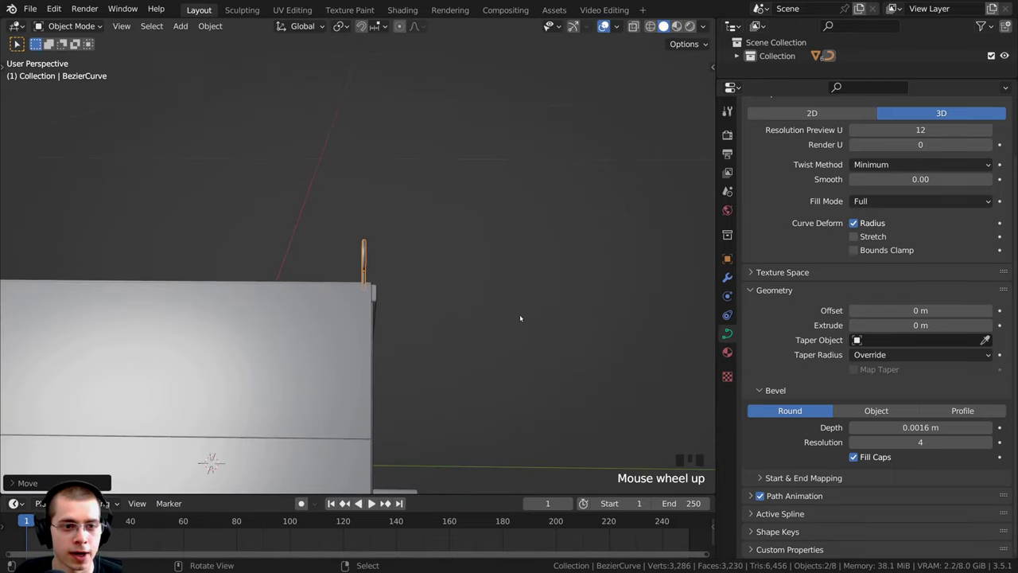
Duplicate the hook along the Y axis and place the copy at the rear end of the ridge.
{"action": "key", "text": "shift+d"}
{"action": "key", "text": "y"}
{"action": "left_click", "coordinate": [193, 311]}
{"action": "middle_click_drag", "start_coordinate": [438, 312], "coordinate": [584, 316], "text": "shift"}
{"action": "key", "text": "g"}
{"action": "key", "text": "y"}
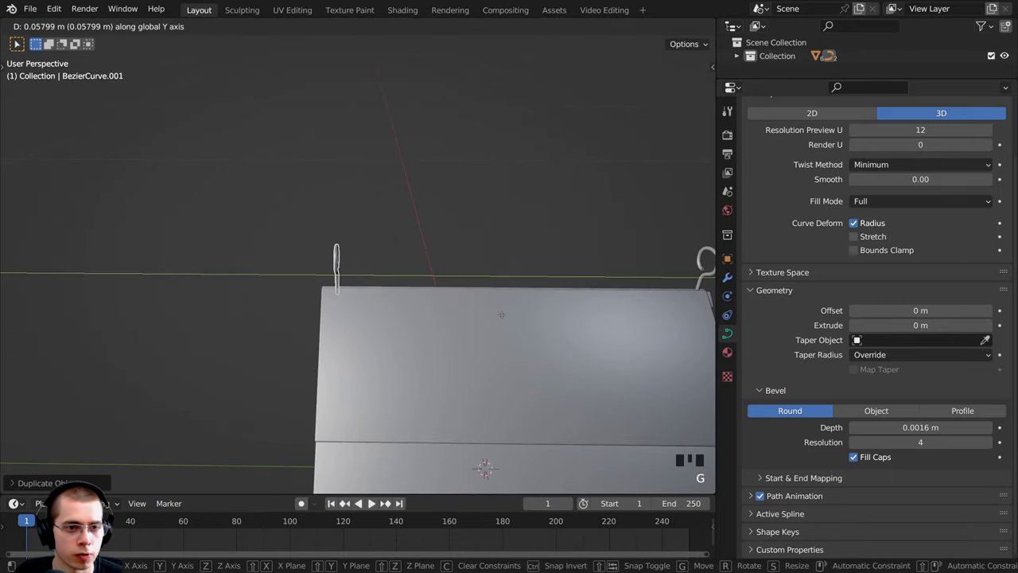
{"action": "left_click", "coordinate": [494, 314]}
Rotate the rear hook around the Z axis so its loop faces the opposite way.
{"action": "middle_click_drag", "start_coordinate": [494, 313], "coordinate": [477, 300]}
{"action": "key", "text": "r"}
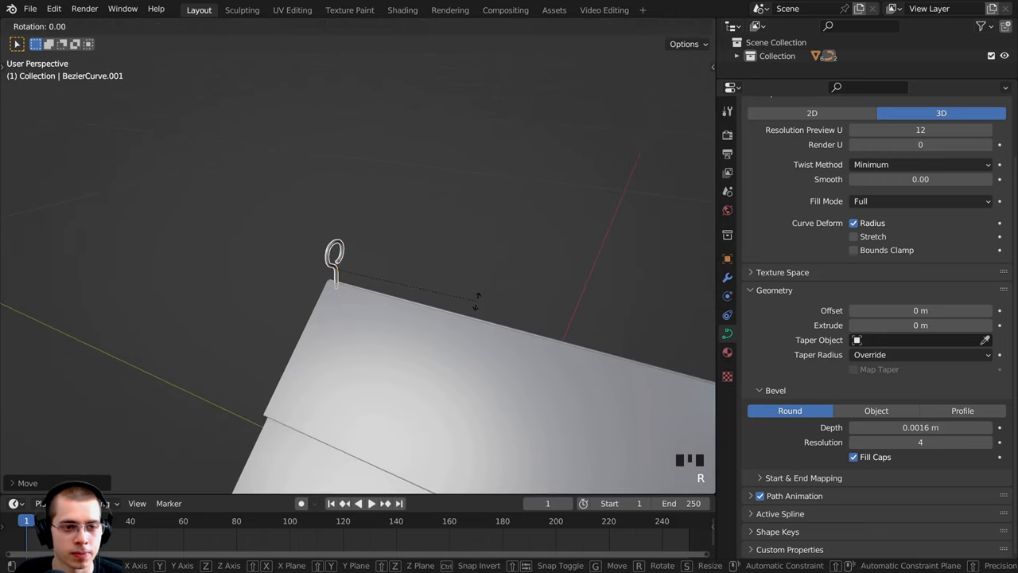
{"action": "key", "text": "z"}
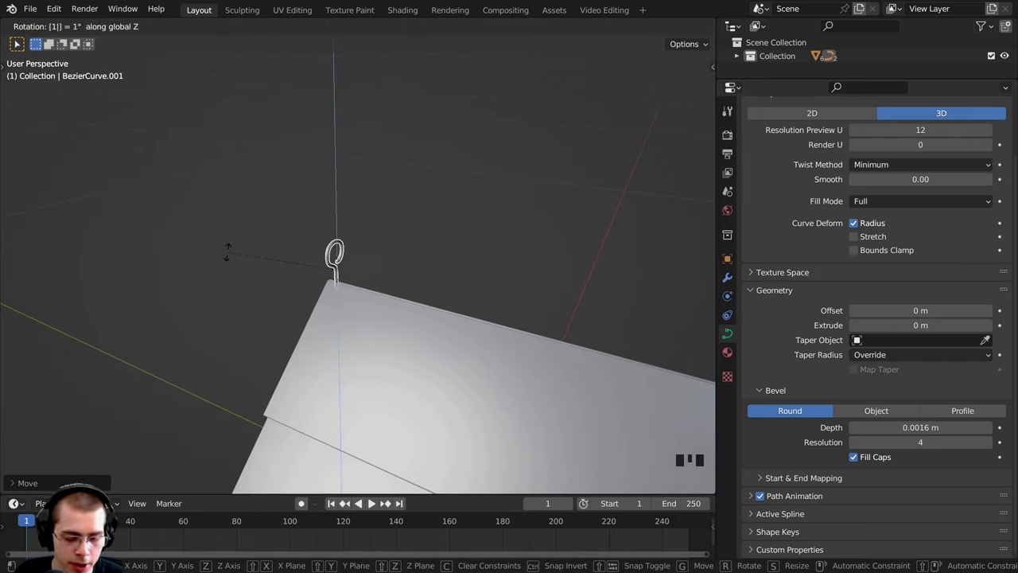
{"action": "key", "text": "Return"}
Shift the rear hook about 0.003 m along the X axis to centre its stem on the ridge.
{"action": "middle_click_drag", "start_coordinate": [227, 253], "coordinate": [411, 268]}
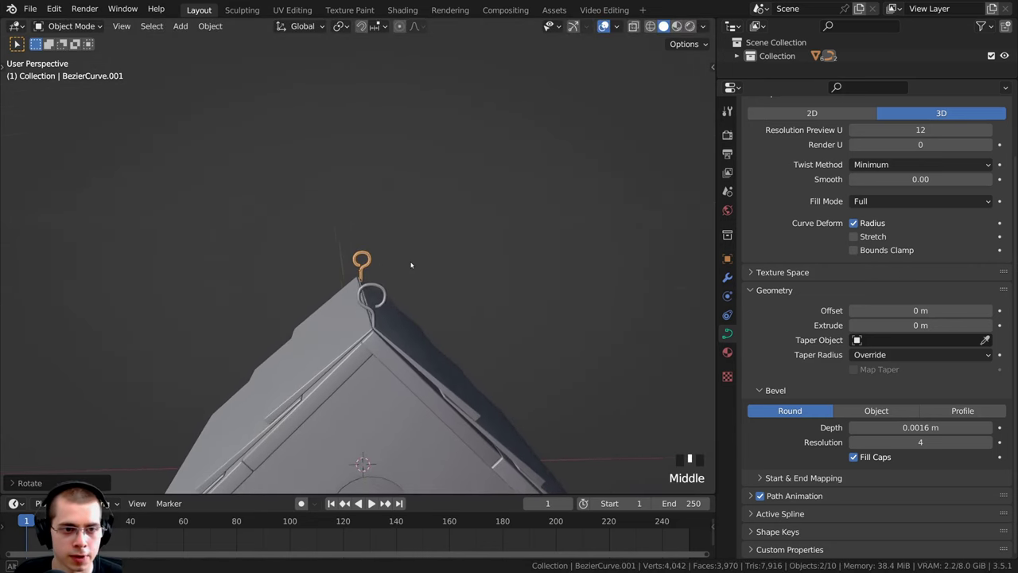
{"action": "scroll", "coordinate": [427, 306], "scroll_direction": "up", "scroll_amount": 6}
{"action": "scroll", "coordinate": [427, 306], "scroll_direction": "up", "scroll_amount": 4}
{"action": "key", "text": "g"}
{"action": "key", "text": "x"}
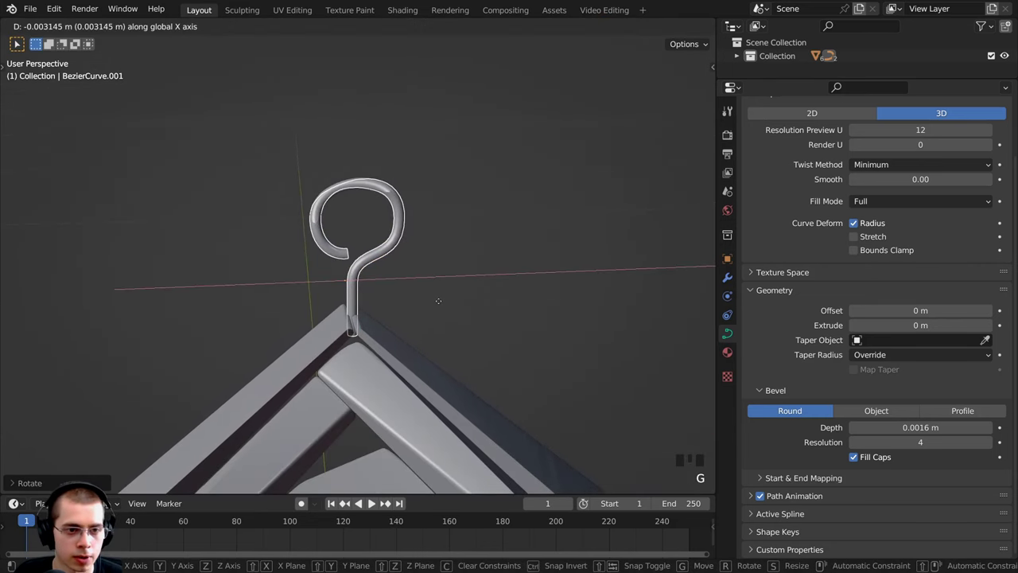
{"action": "left_click", "coordinate": [438, 300]}
{"action": "mouse_move", "coordinate": [438, 266]}
{"action": "middle_mouse_down"}
{"action": "mouse_move", "coordinate": [452, 248]}
{"action": "mouse_move", "coordinate": [382, 318]}
{"action": "mouse_move", "coordinate": [426, 271]}
{"action": "middle_mouse_up"}
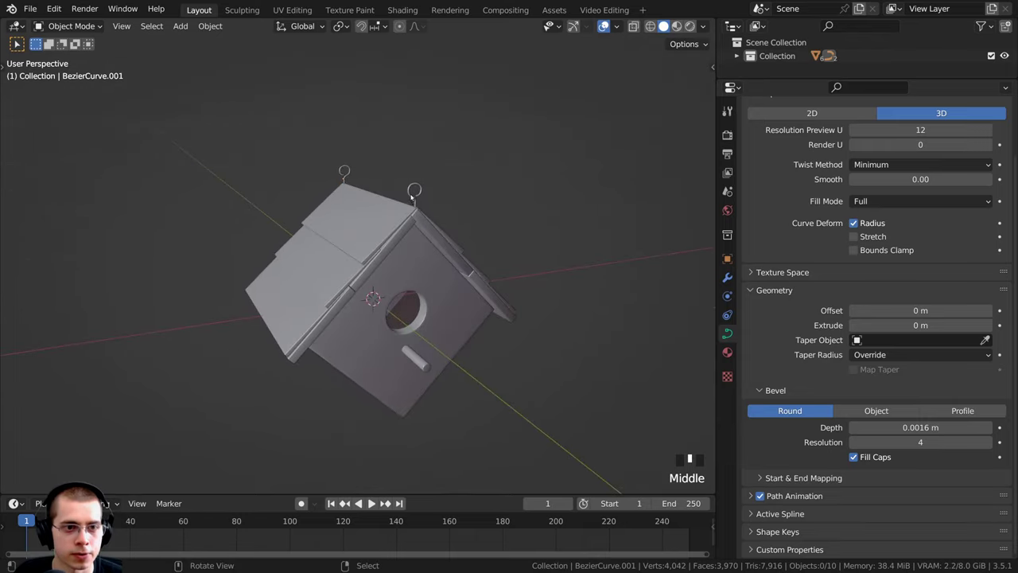
Duplicate the top and left points of the front hook's loop and place the copied segment beside the hook above the roof.
{"action": "scroll", "coordinate": [425, 270], "scroll_direction": "up", "scroll_amount": 2}
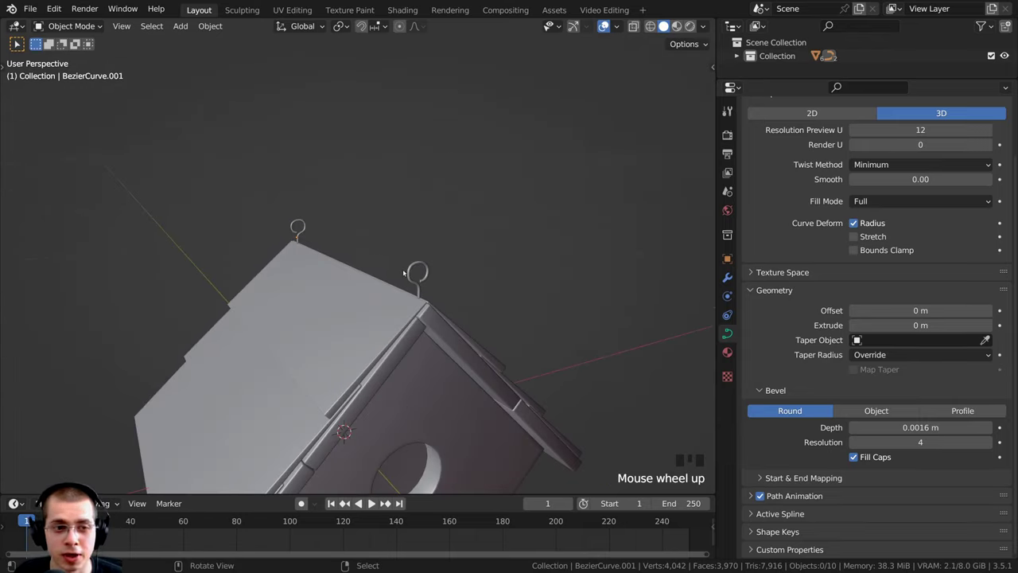
{"action": "middle_click_drag", "start_coordinate": [410, 274], "coordinate": [383, 256], "text": "shift"}
{"action": "scroll", "coordinate": [382, 261], "scroll_direction": "up", "scroll_amount": 2}
{"action": "key", "text": "Tab"}
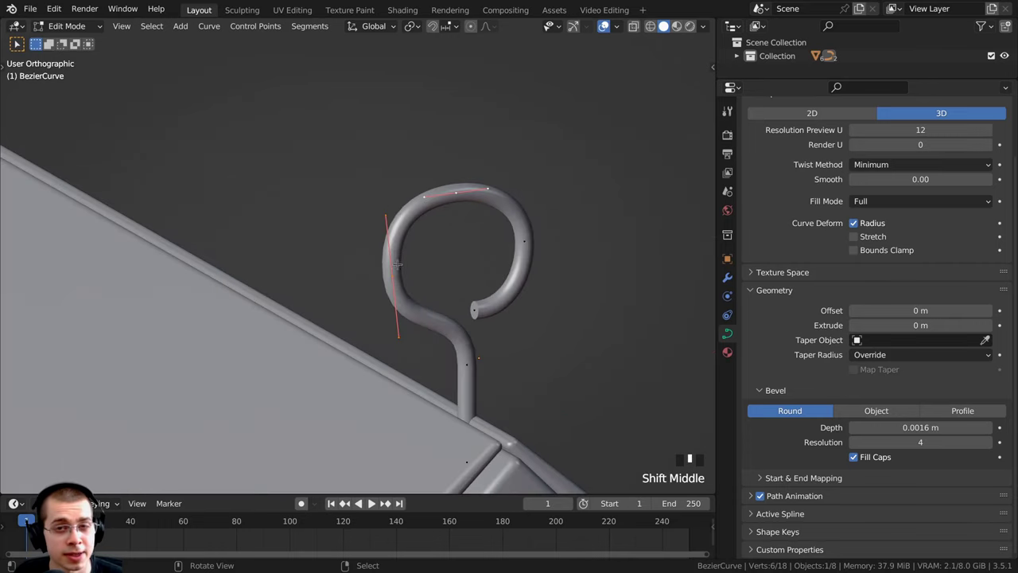
{"action": "scroll", "coordinate": [345, 256], "scroll_direction": "down", "scroll_amount": 2}
{"action": "middle_click_drag", "start_coordinate": [418, 268], "coordinate": [460, 270]}
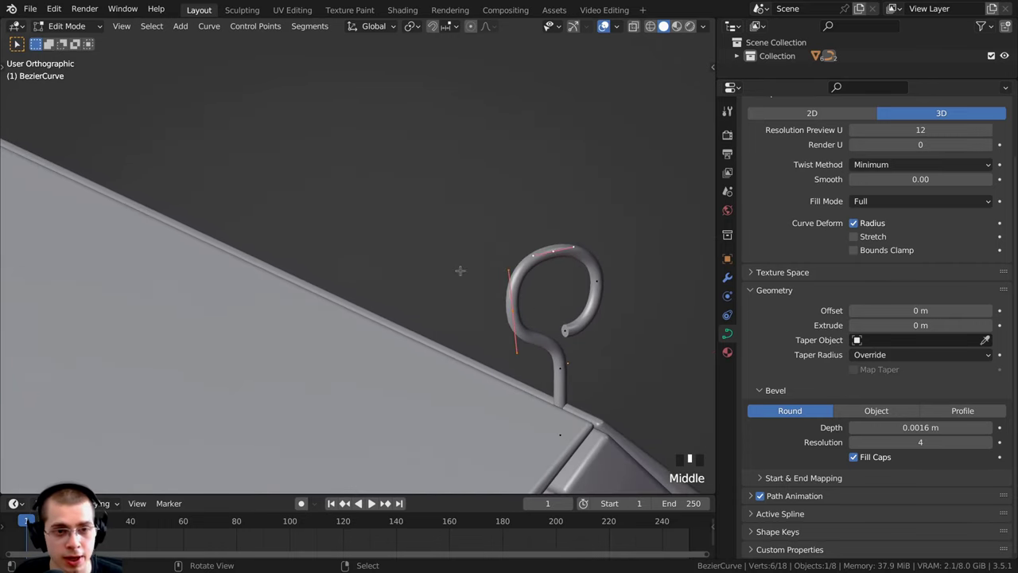
{"action": "key", "text": "shift+d"}
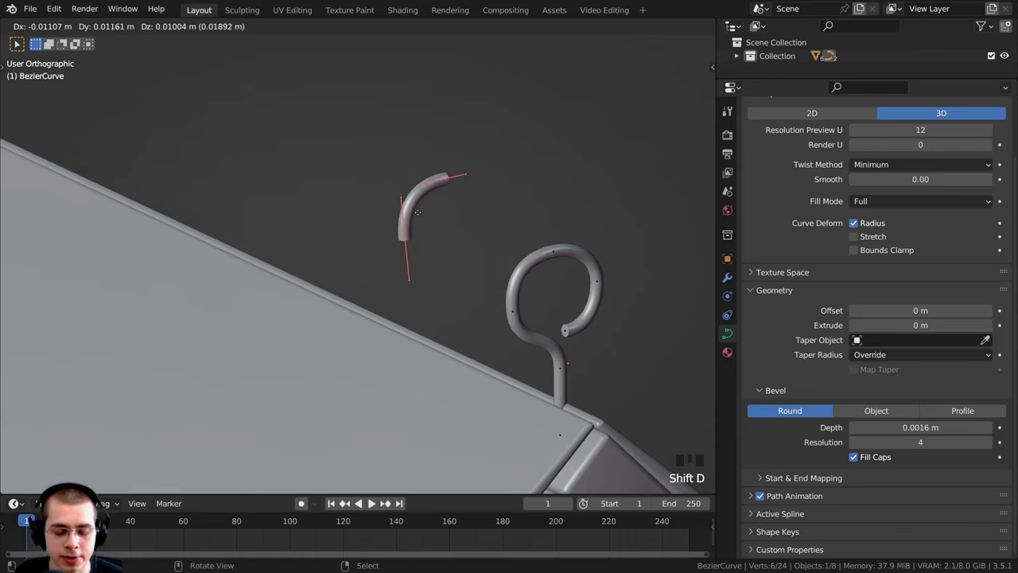
{"action": "left_click", "coordinate": [417, 211]}
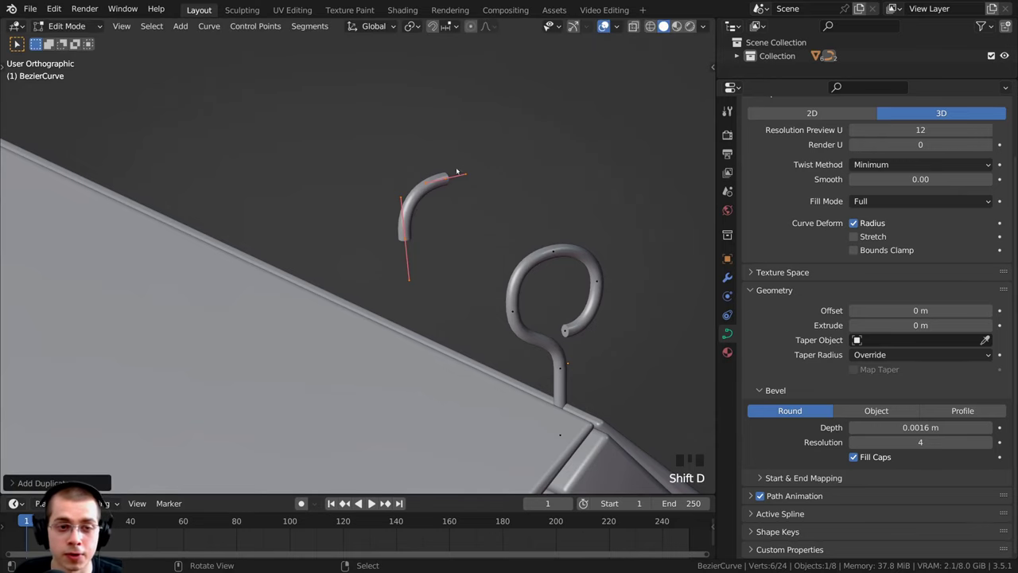
Separate the copied segment into its own curve object and reposition it above the roof.
{"action": "key", "text": "p"}
{"action": "key", "text": "p"}
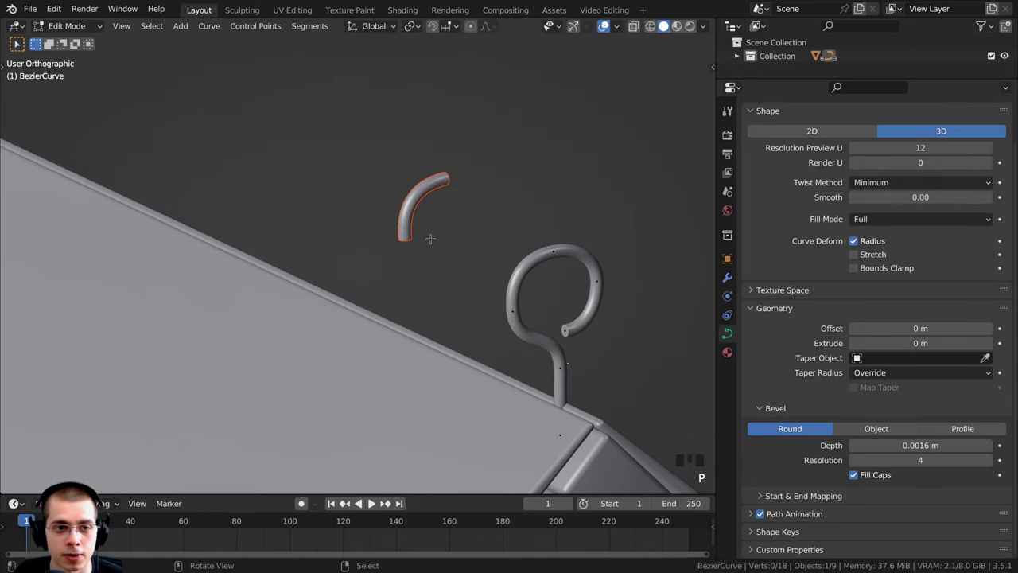
{"action": "key", "text": "Tab"}
{"action": "key", "text": "g"}
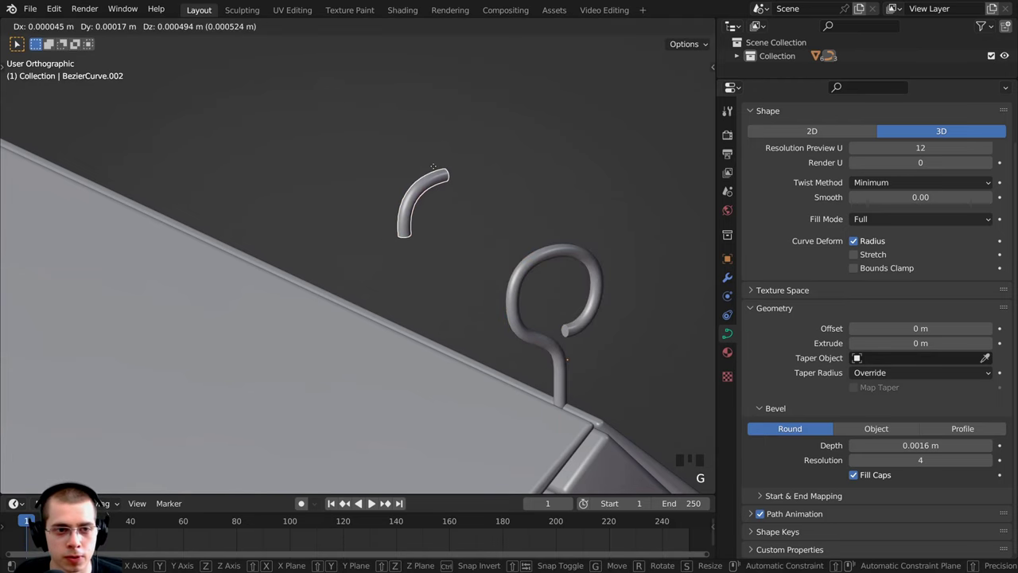
{"action": "left_click", "coordinate": [436, 211]}
Move all points of the separated curve from the front of the roof to the rear hook, working from above.
{"action": "scroll", "coordinate": [436, 211], "scroll_direction": "down", "scroll_amount": 1}
{"action": "key", "text": "Tab"}
{"action": "scroll", "coordinate": [439, 210], "scroll_direction": "down", "scroll_amount": 1}
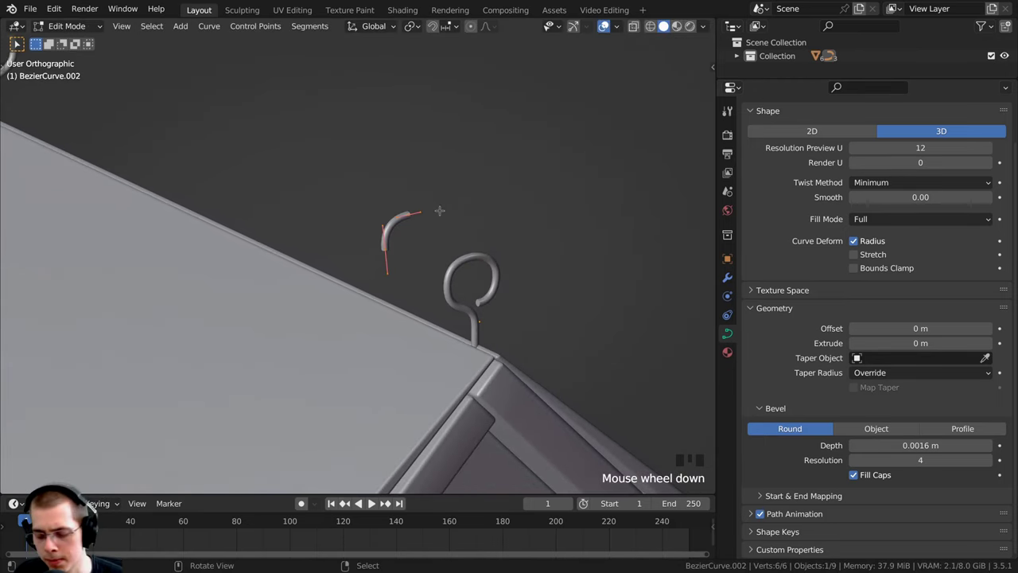
{"action": "key", "text": "KP_7"}
{"action": "scroll", "coordinate": [367, 230], "scroll_direction": "down", "scroll_amount": 5}
{"action": "middle_click_drag", "start_coordinate": [275, 461], "coordinate": [295, 485], "text": "shift"}
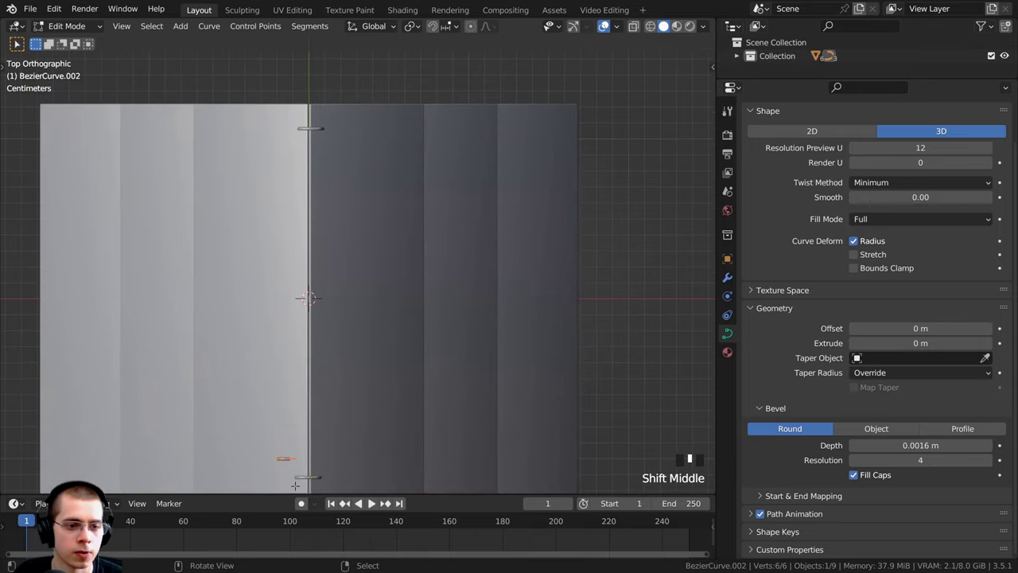
{"action": "key", "text": "g"}
{"action": "left_click", "coordinate": [310, 155]}
Rotate the short curve so it runs along the ridge and position it through the rear hook.
{"action": "scroll", "coordinate": [314, 159], "scroll_direction": "up", "scroll_amount": 4}
{"action": "key", "text": "r"}
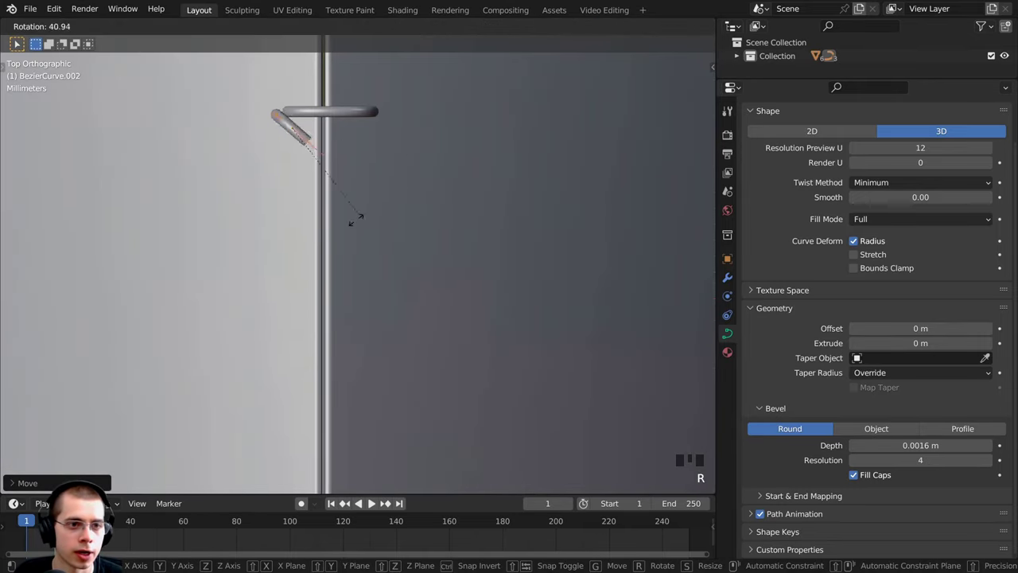
{"action": "left_click", "coordinate": [255, 232]}
{"action": "key", "text": "r"}
{"action": "key", "text": "r"}
{"action": "left_click", "coordinate": [313, 208]}
{"action": "key", "text": "g"}
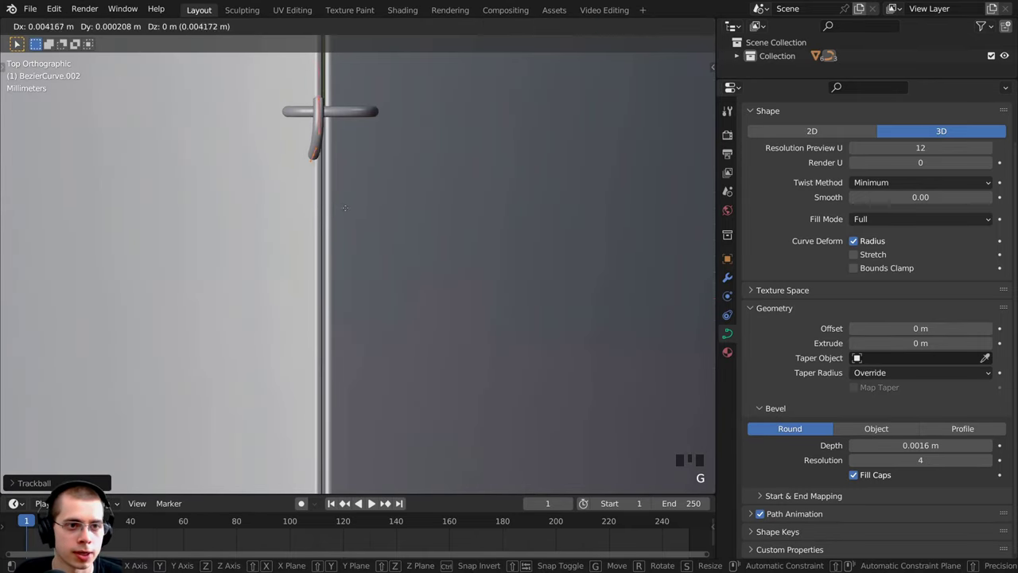
{"action": "left_click", "coordinate": [323, 171]}
Move the curve's front point along the ridge to the front hook, stretching the wire between both hooks.
{"action": "scroll", "coordinate": [319, 156], "scroll_direction": "down", "scroll_amount": 5}
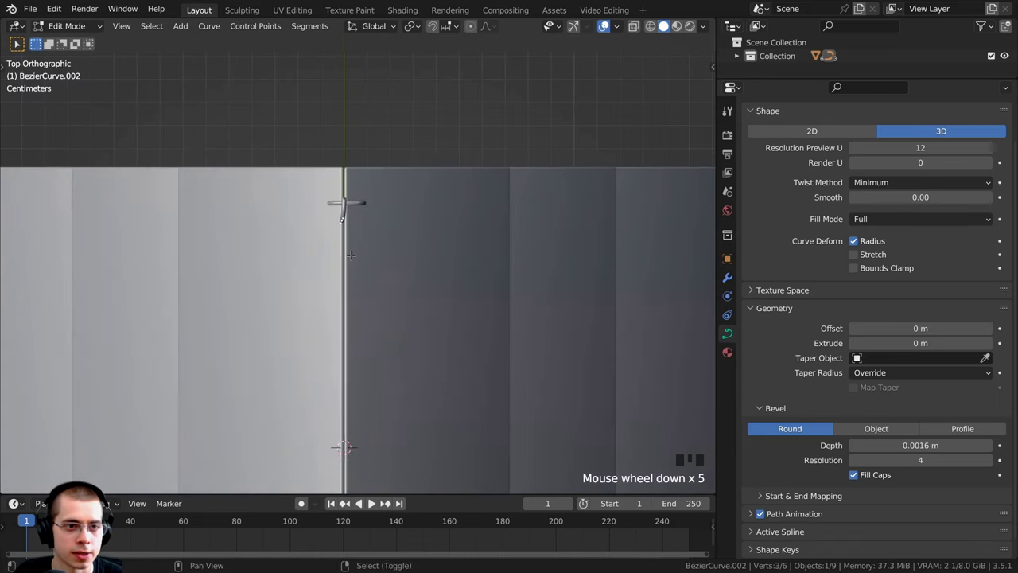
{"action": "middle_click_drag", "start_coordinate": [346, 448], "coordinate": [341, 148], "text": "shift"}
{"action": "key", "text": "g"}
{"action": "left_click", "coordinate": [338, 382]}
{"action": "middle_click_drag", "start_coordinate": [338, 382], "coordinate": [328, 57], "text": "shift"}
{"action": "key", "text": "g"}
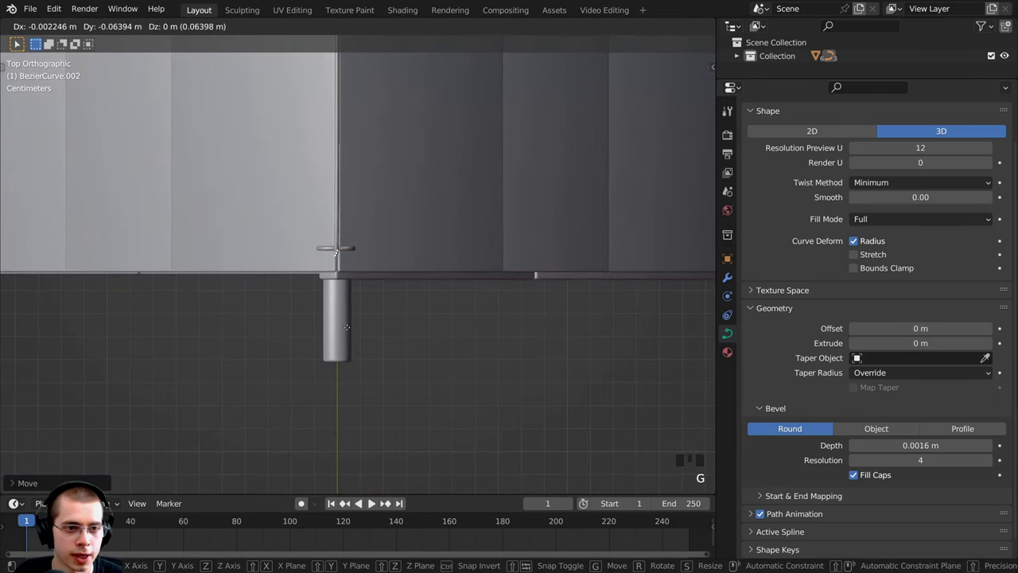
{"action": "left_click", "coordinate": [348, 314]}
Rotate the wire's front point to horizontal and reposition it at the top of the front hook.
{"action": "key", "text": "KP_3"}
{"action": "middle_click_drag", "start_coordinate": [390, 198], "coordinate": [390, 269], "text": "shift"}
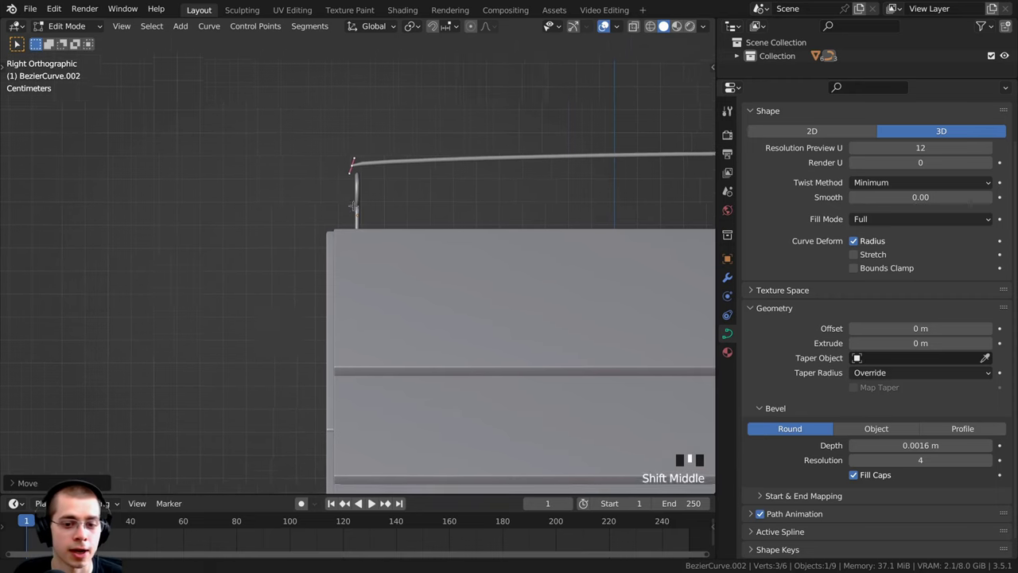
{"action": "scroll", "coordinate": [342, 239], "scroll_direction": "up", "scroll_amount": 6}
{"action": "key", "text": "r"}
{"action": "left_click", "coordinate": [213, 259]}
{"action": "key", "text": "g"}
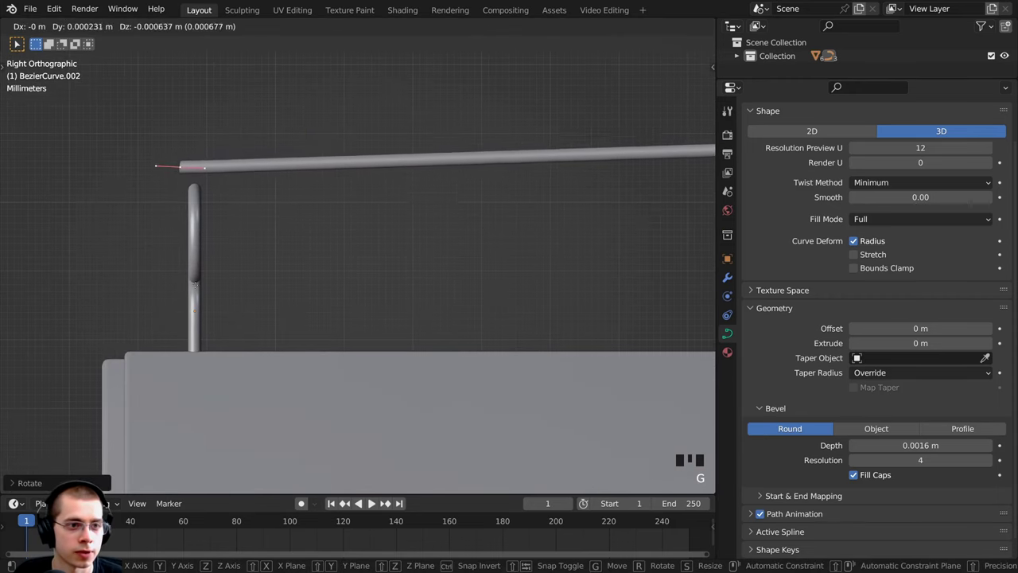
{"action": "left_click", "coordinate": [198, 299]}
Lower the wire's rear point into the rear hook's loop and rotate its handles close to horizontal.
{"action": "scroll", "coordinate": [198, 299], "scroll_direction": "down", "scroll_amount": 5}
{"action": "middle_click_drag", "start_coordinate": [225, 213], "coordinate": [427, 213], "text": "shift"}
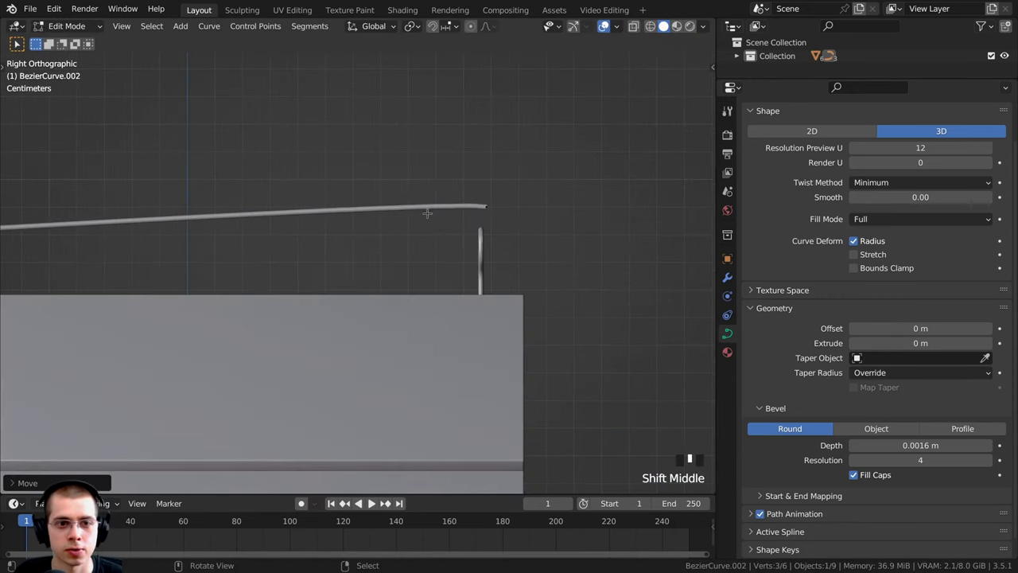
{"action": "scroll", "coordinate": [480, 199], "scroll_direction": "up", "scroll_amount": 5}
{"action": "key", "text": "g"}
{"action": "key", "text": "r"}
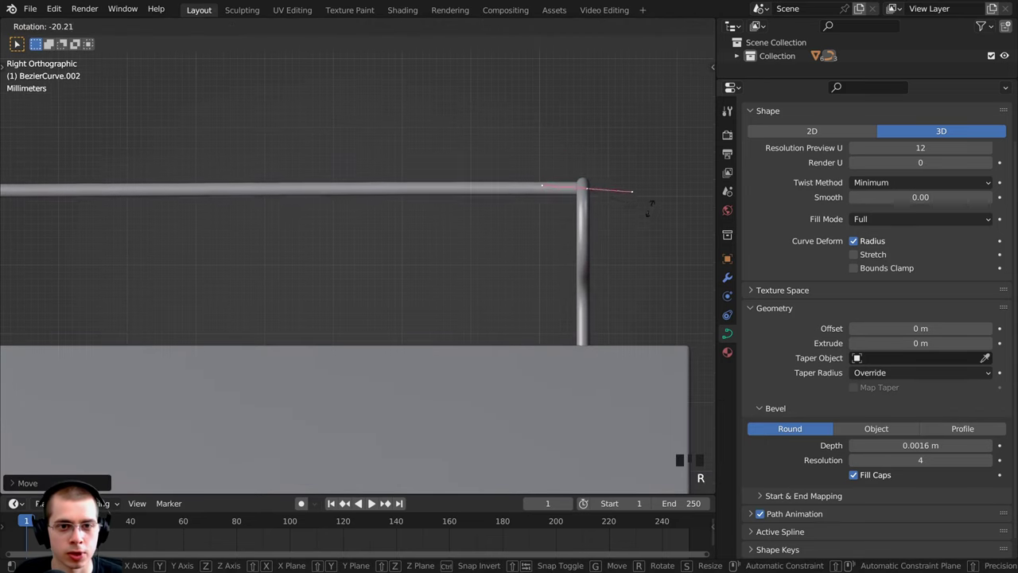
{"action": "left_click", "coordinate": [649, 207]}
{"action": "key", "text": "g"}
{"action": "left_click", "coordinate": [648, 206]}
Extrude the wire's rear point just past the hook, angle it upward and shorten its handles.
{"action": "middle_click_drag", "start_coordinate": [649, 207], "coordinate": [585, 230], "text": "shift"}
{"action": "scroll", "coordinate": [626, 254], "scroll_direction": "up", "scroll_amount": 3}
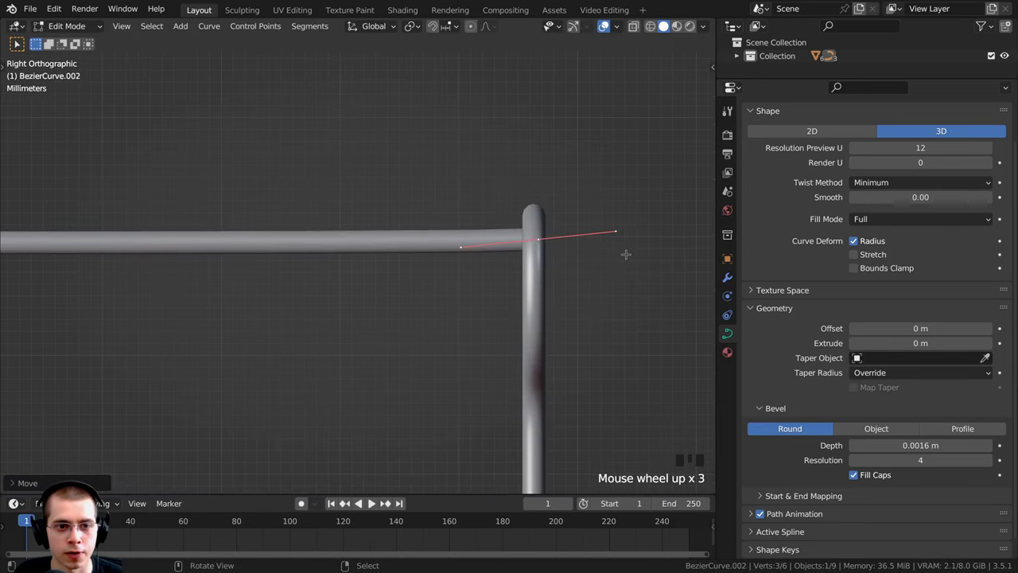
{"action": "key", "text": "g"}
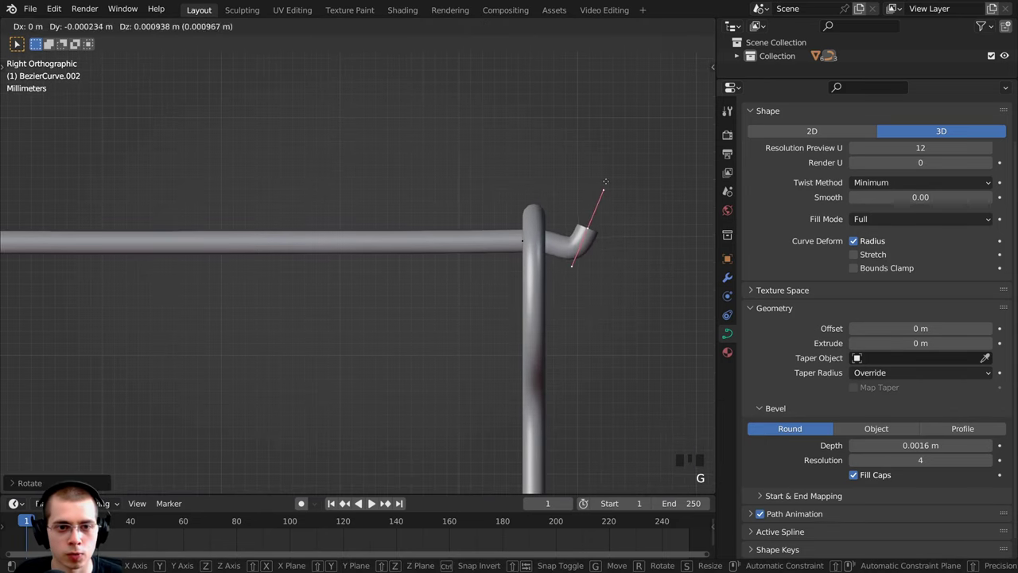
{"action": "left_click", "coordinate": [652, 166]}
{"action": "key", "text": "s"}
{"action": "left_click", "coordinate": [629, 173]}
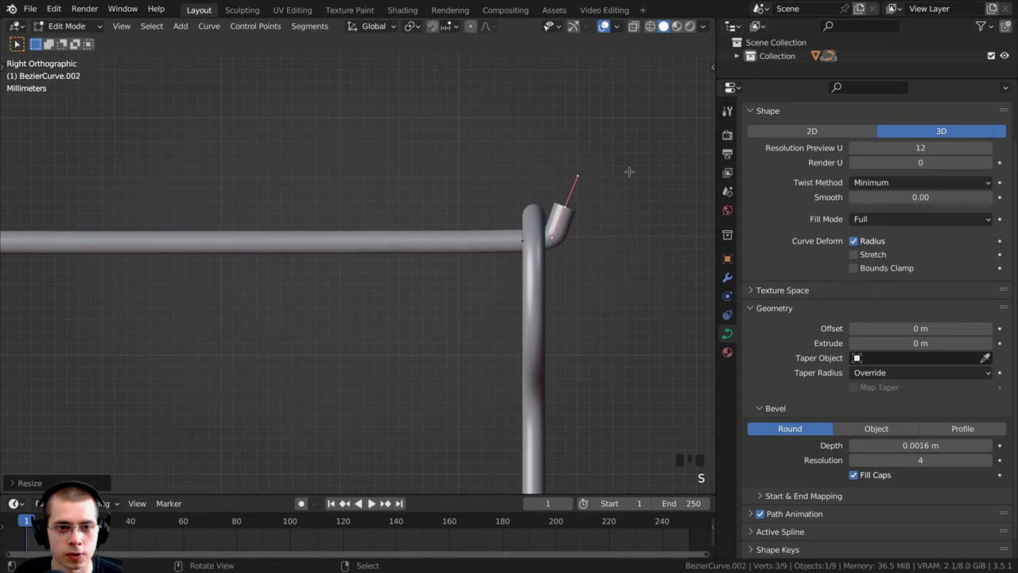
Rotate the bent end point nearly upright and move it close behind the rear hook.
{"action": "scroll", "coordinate": [597, 219], "scroll_direction": "down", "scroll_amount": 4}
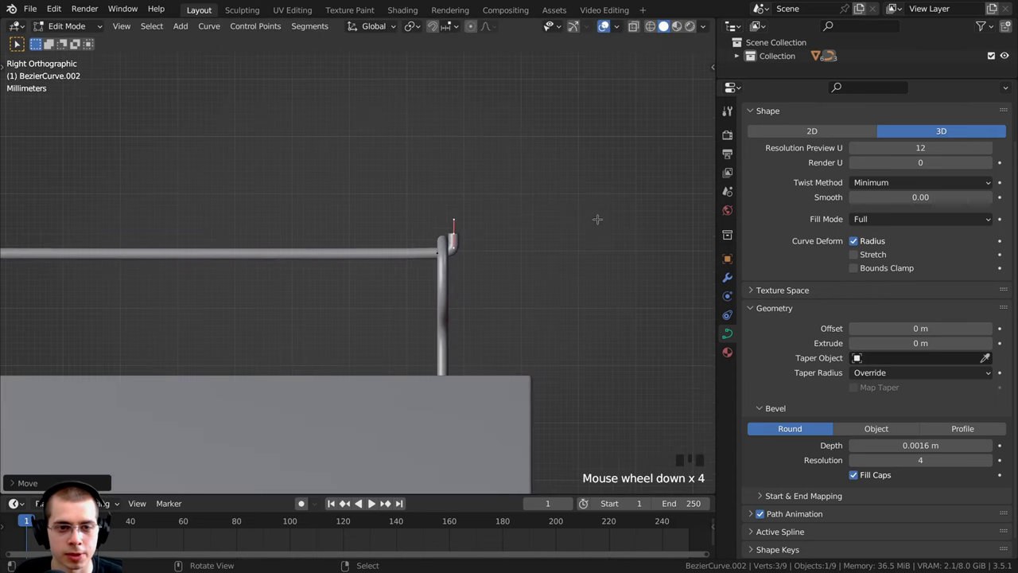
{"action": "key", "text": "r"}
{"action": "left_click", "coordinate": [598, 202]}
{"action": "key", "text": "g"}
{"action": "left_click", "coordinate": [596, 200]}
{"action": "scroll", "coordinate": [596, 200], "scroll_direction": "up", "scroll_amount": 4}
{"action": "key", "text": "g"}
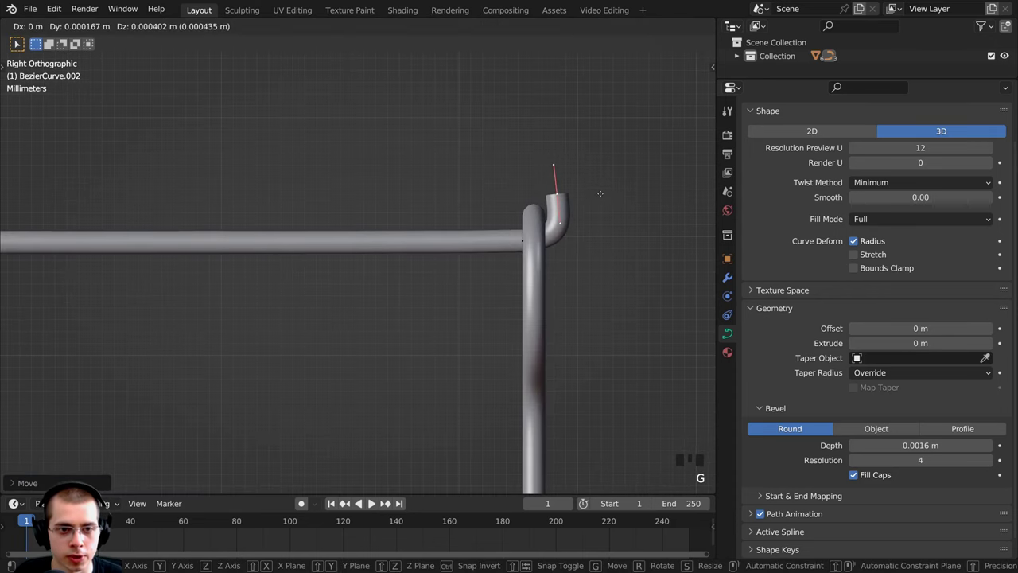
{"action": "left_click", "coordinate": [598, 195]}
Extrude the bent end point high above the roof, leaning slightly inward toward the middle of the birdhouse.
{"action": "scroll", "coordinate": [480, 223], "scroll_direction": "down", "scroll_amount": 7}
{"action": "middle_click_drag", "start_coordinate": [480, 223], "coordinate": [475, 281], "text": "shift"}
{"action": "scroll", "coordinate": [464, 373], "scroll_direction": "down", "scroll_amount": 1}
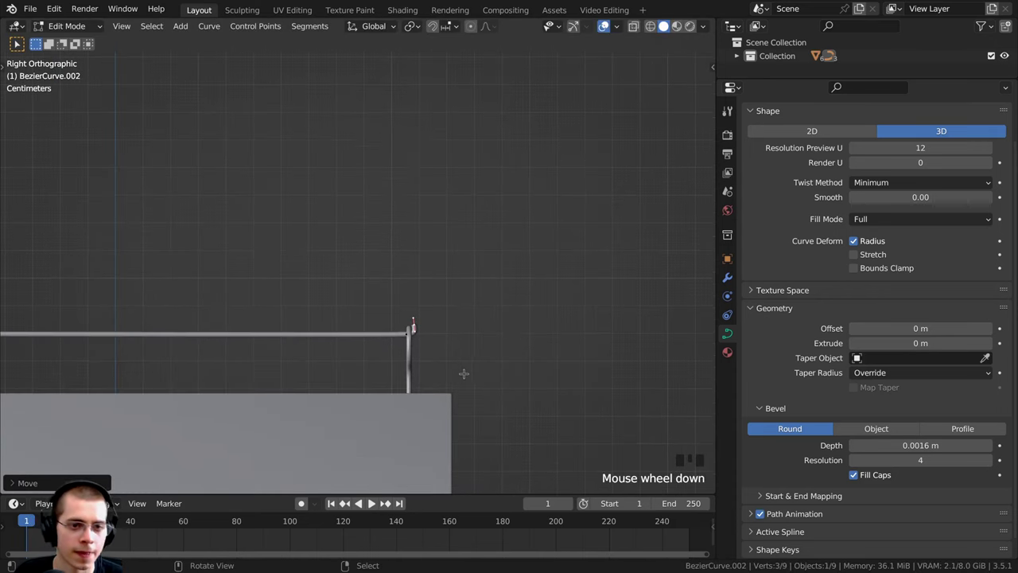
{"action": "key", "text": "e"}
{"action": "left_click", "coordinate": [411, 133]}
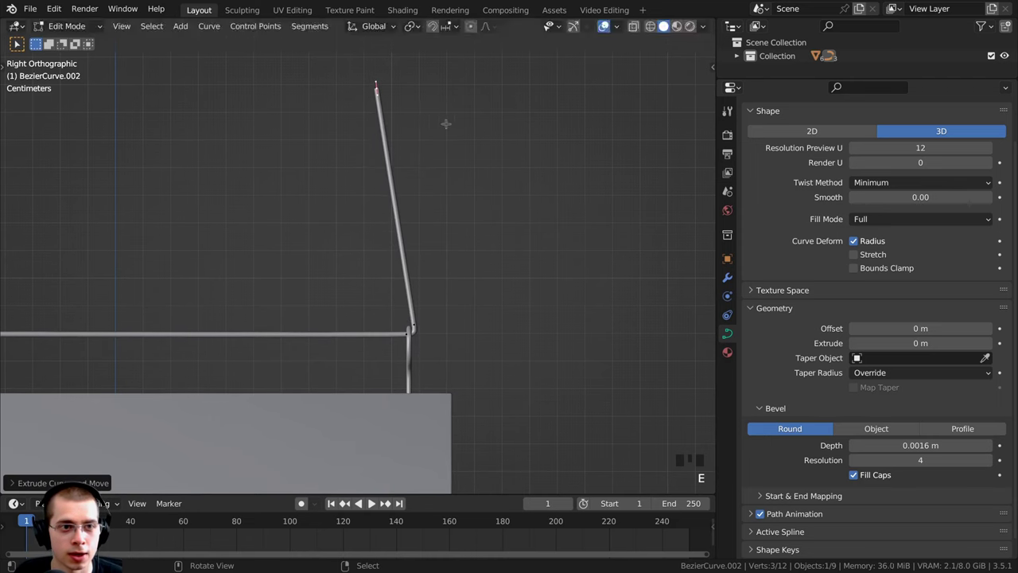
Reposition the wire's raised rear end point high above the roof.
{"action": "key", "text": "g"}
{"action": "scroll", "coordinate": [416, 238], "scroll_direction": "down", "scroll_amount": 5}
{"action": "left_click", "coordinate": [417, 215]}
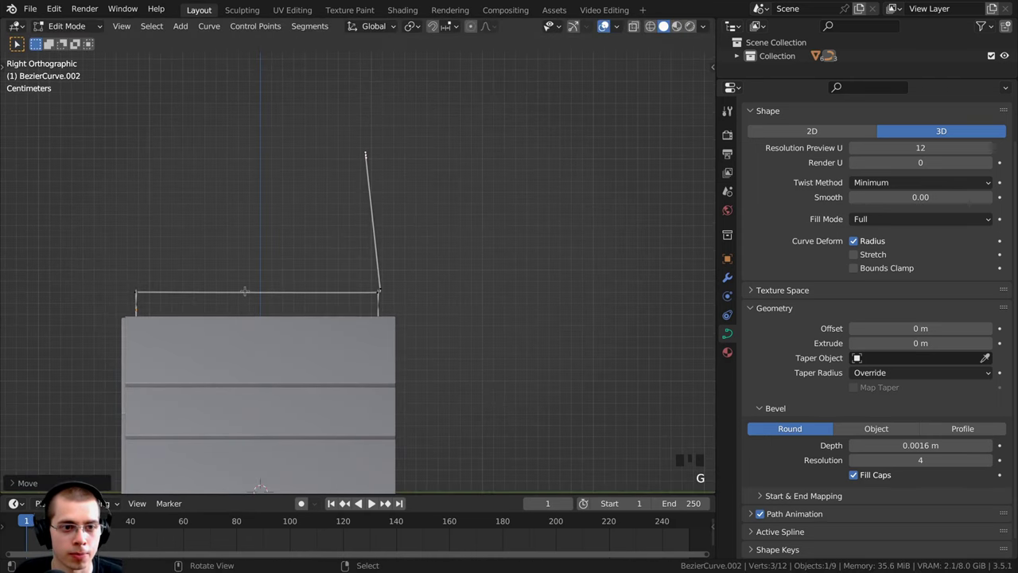
Rotate the wire's front point level and extrude it just past the front hook.
{"action": "middle_click_drag", "start_coordinate": [232, 298], "coordinate": [388, 277], "text": "shift"}
{"action": "scroll", "coordinate": [389, 278], "scroll_direction": "up", "scroll_amount": 5}
{"action": "middle_click_drag", "start_coordinate": [208, 320], "coordinate": [346, 291], "text": "shift"}
{"action": "scroll", "coordinate": [277, 319], "scroll_direction": "up", "scroll_amount": 8}
{"action": "scroll", "coordinate": [277, 319], "scroll_direction": "up", "scroll_amount": 1}
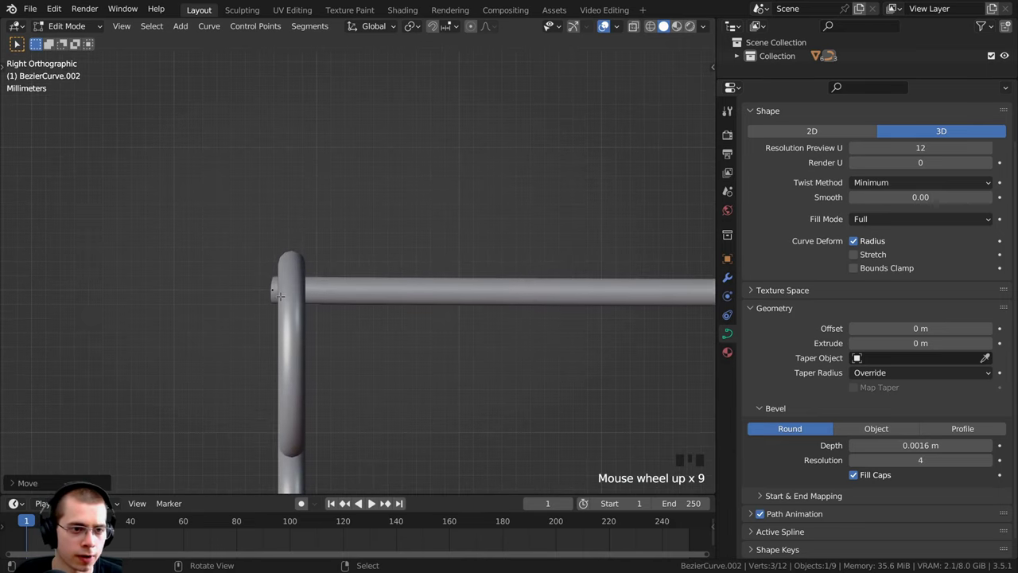
{"action": "key", "text": "r"}
{"action": "left_click", "coordinate": [442, 285]}
{"action": "key", "text": "e"}
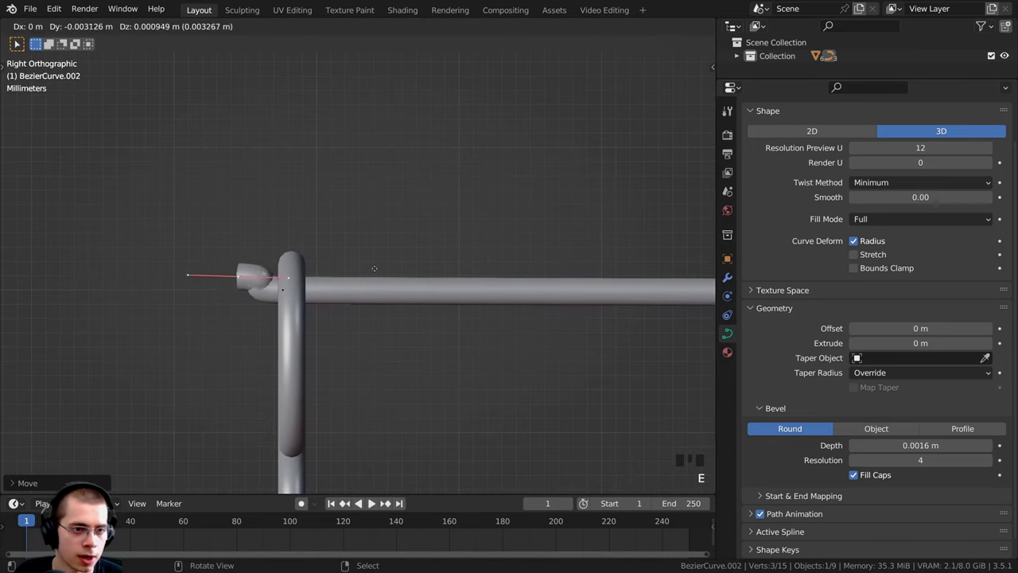
{"action": "left_click", "coordinate": [459, 247]}
Shorten the handles of the extruded front point and rotate it nearly upright.
{"action": "key", "text": "s"}
{"action": "left_click", "coordinate": [414, 269]}
{"action": "key", "text": "r"}
{"action": "left_click", "coordinate": [265, 329]}
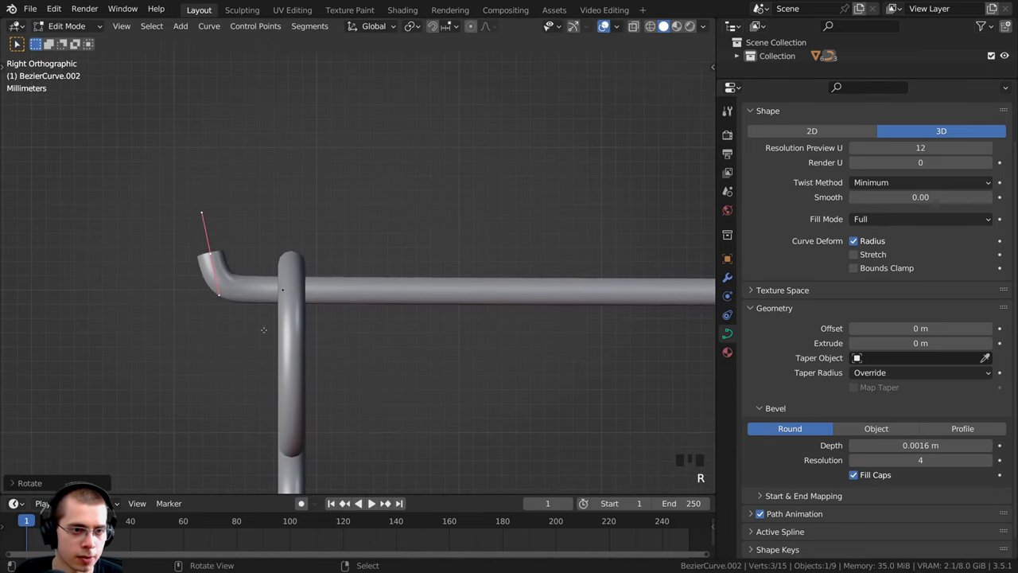
Move the bent front end point close against the front hook and tilt it inward toward the middle of the birdhouse.
{"action": "key", "text": "g"}
{"action": "left_click", "coordinate": [314, 306]}
{"action": "key", "text": "r"}
{"action": "left_click", "coordinate": [283, 306]}
{"action": "right_click_drag", "start_coordinate": [293, 299], "coordinate": [296, 240]}
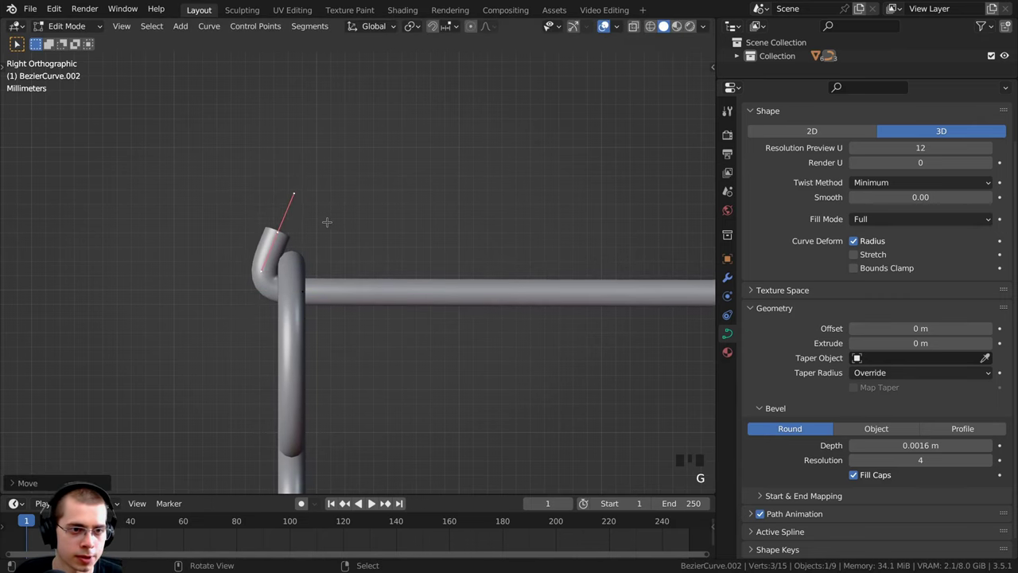
Extrude the bent front end point high above the roof, leaning inward, and fine-tune its rotation and position.
{"action": "scroll", "coordinate": [334, 222], "scroll_direction": "down", "scroll_amount": 14}
{"action": "key", "text": "e"}
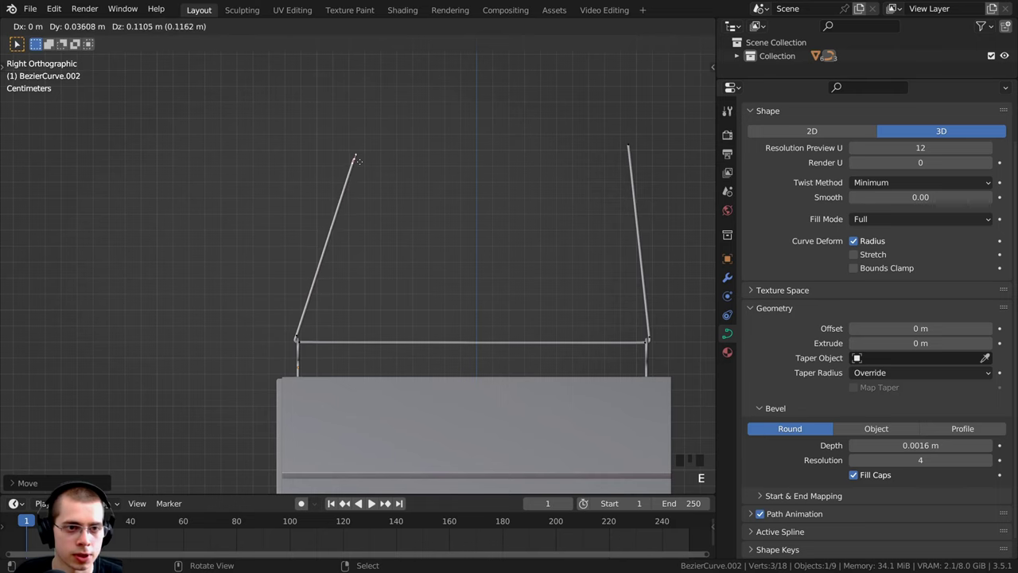
{"action": "left_click", "coordinate": [359, 157]}
{"action": "key", "text": "r"}
{"action": "left_click", "coordinate": [501, 155]}
{"action": "key", "text": "g"}
{"action": "left_click", "coordinate": [501, 151]}
Rotate the wire's upper rear end and move it inward so both strands lean about equally toward the middle.
{"action": "left_click_drag", "start_coordinate": [377, 62], "coordinate": [740, 286]}
{"action": "key", "text": "r"}
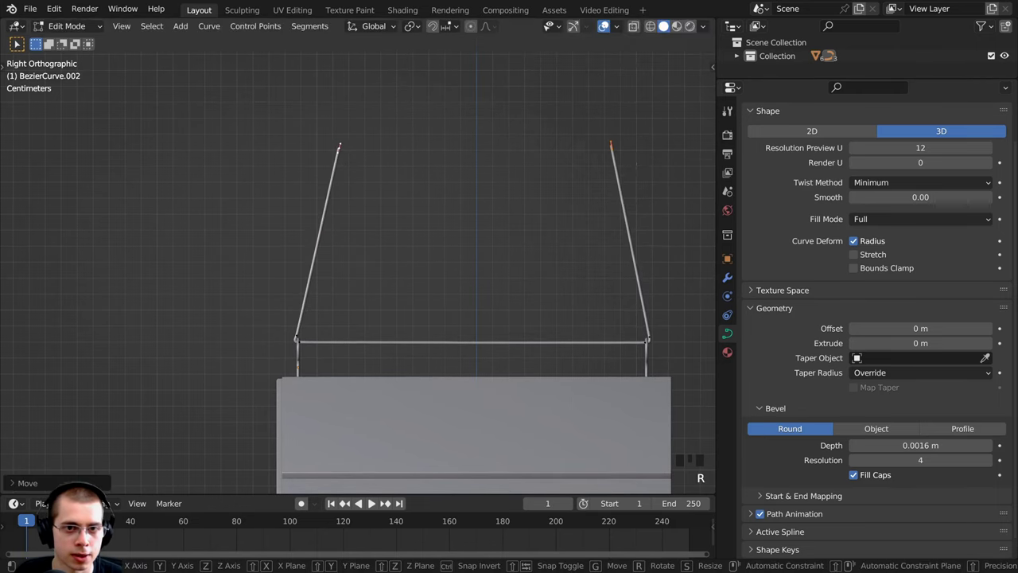
{"action": "key", "text": "g"}
{"action": "left_click", "coordinate": [636, 164]}
{"action": "key", "text": "g"}
{"action": "left_click", "coordinate": [362, 189]}
Raise both upper wire ends straight up along the Z axis to lengthen the hanging strands.
{"action": "middle_click_drag", "start_coordinate": [296, 374], "coordinate": [222, 338], "text": "shift"}
{"action": "scroll", "coordinate": [222, 338], "scroll_direction": "down", "scroll_amount": 2}
{"action": "key", "text": "g"}
{"action": "key", "text": "z"}
{"action": "left_click", "coordinate": [497, 213]}
{"action": "scroll", "coordinate": [498, 213], "scroll_direction": "down", "scroll_amount": 3}
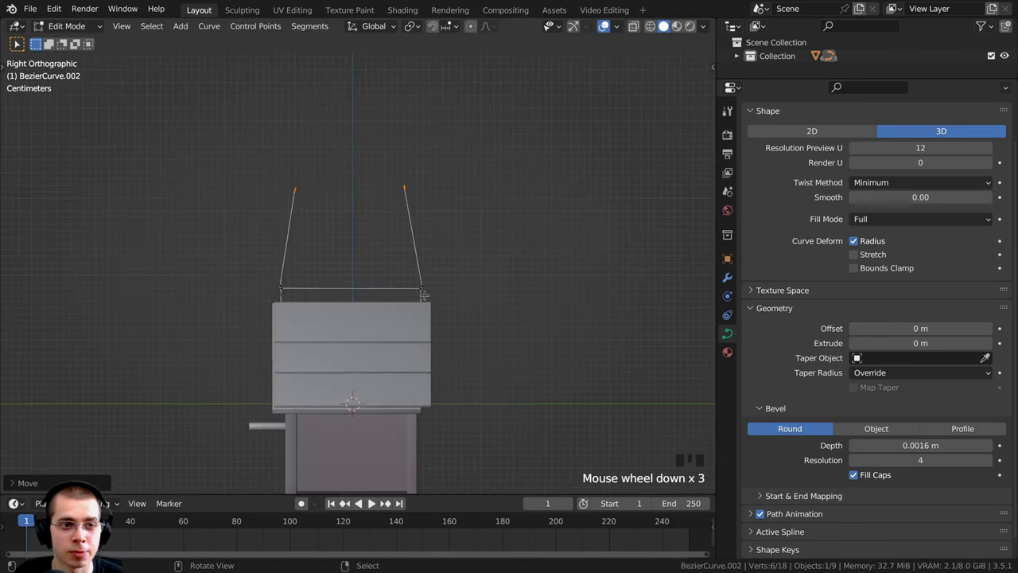
Leave curve editing, deselect everything and maximize the 3D viewport with an angled front view of the whole birdhouse.
{"action": "middle_click_drag", "start_coordinate": [414, 278], "coordinate": [543, 232]}
{"action": "key", "text": "Tab"}
{"action": "key", "text": "alt+a"}
{"action": "scroll", "coordinate": [445, 322], "scroll_direction": "up", "scroll_amount": 1}
{"action": "key", "text": "ctrl+space"}
{"action": "scroll", "coordinate": [460, 253], "scroll_direction": "up", "scroll_amount": 1}
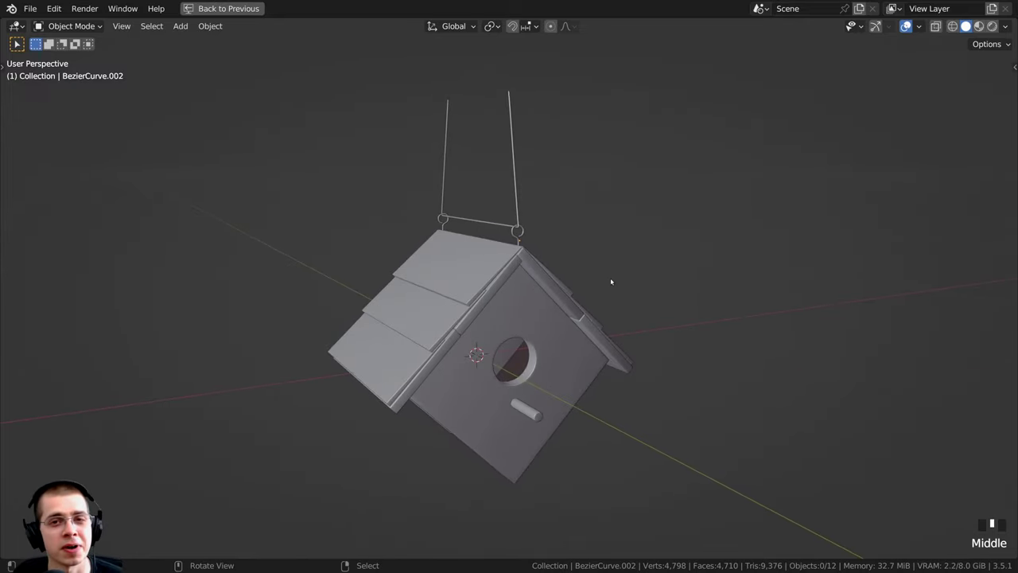
{"action": "middle_click_drag", "start_coordinate": [625, 284], "coordinate": [614, 292], "text": "shift"}
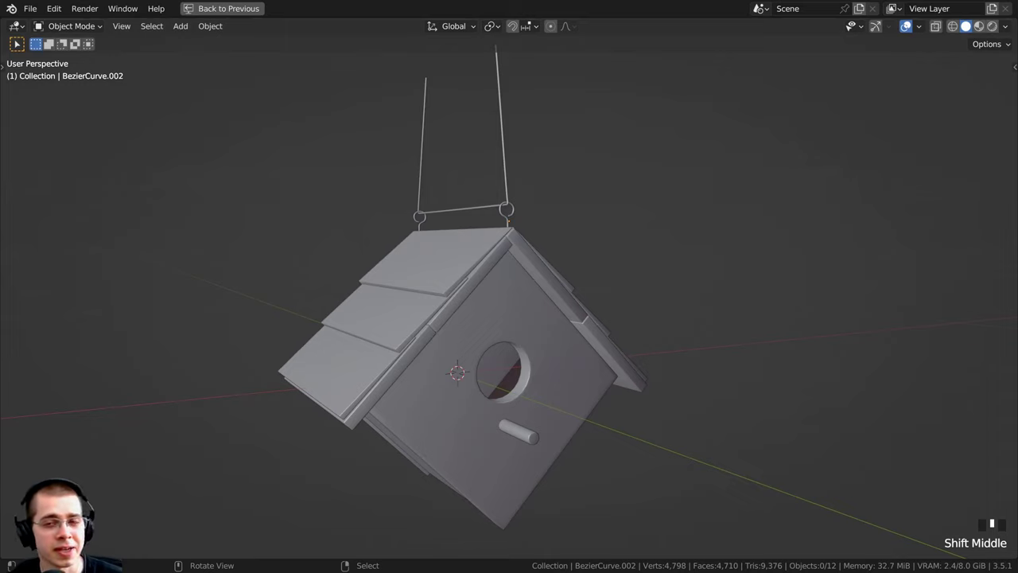